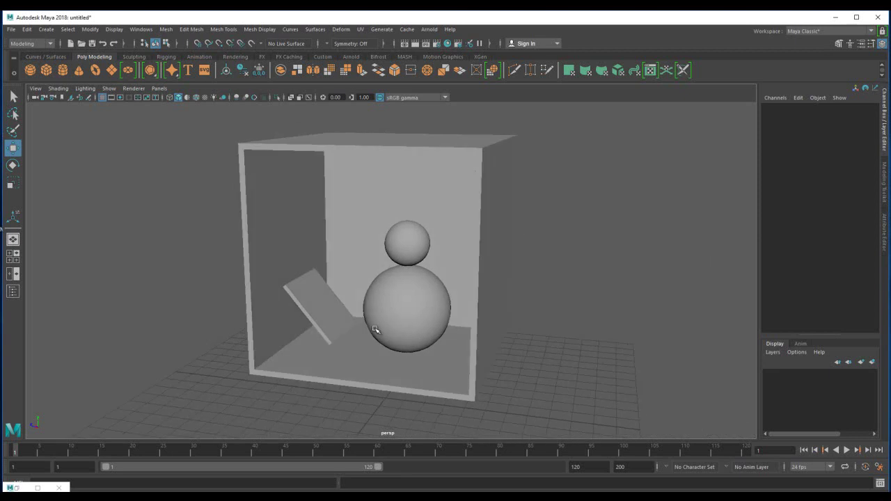
Move the tilted slab inside the box down to the floor and slightly towards the side wall so it leans there
click(310, 336)
scroll(314, 348, up, 4)
alt+middle_drag(313, 348, 507, 209)
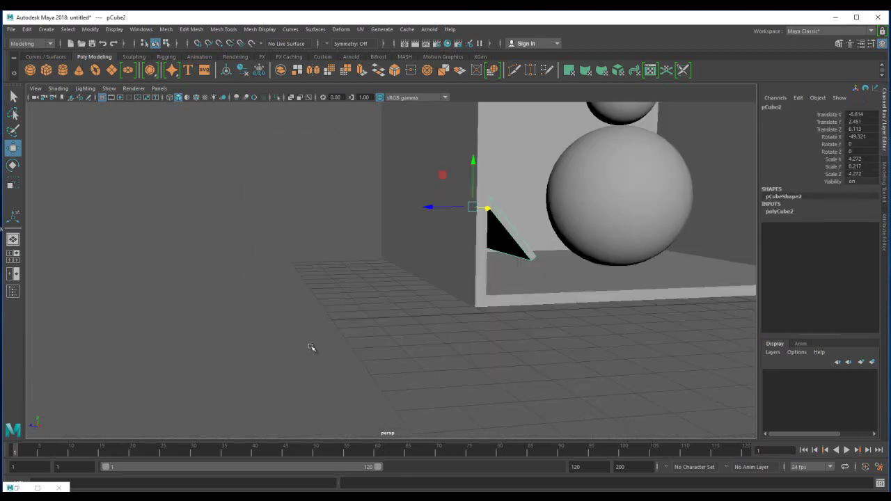
scroll(507, 209, up, 3)
alt+drag(674, 230, 511, 293)
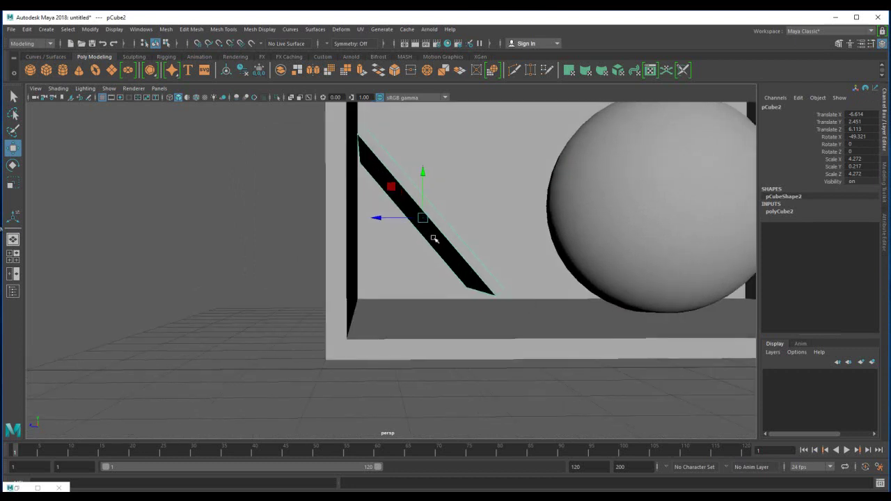
drag(422, 172, 422, 192)
drag(380, 239, 376, 238)
drag(418, 197, 420, 195)
click(278, 226)
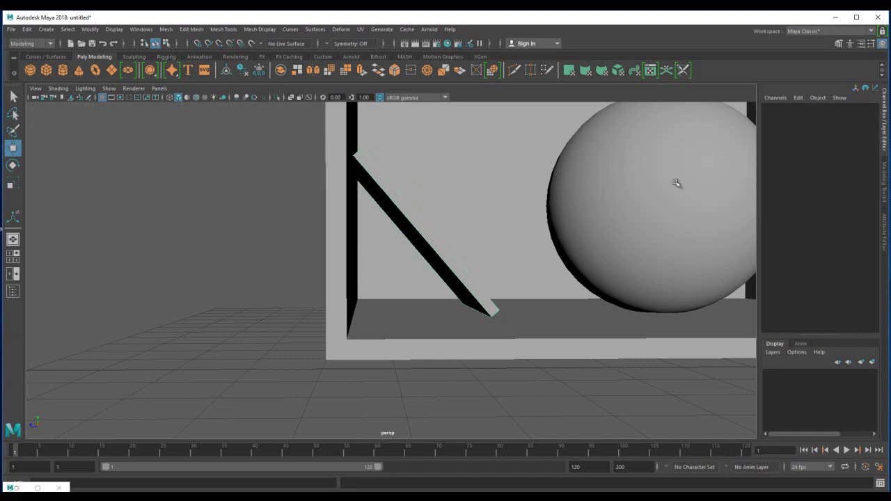
Create an aiWireframe shader in the Hypershade and set its edge type to polygons
alt+right_drag(677, 185, 490, 201)
alt+middle_drag(490, 201, 428, 252)
alt+drag(428, 251, 241, 328)
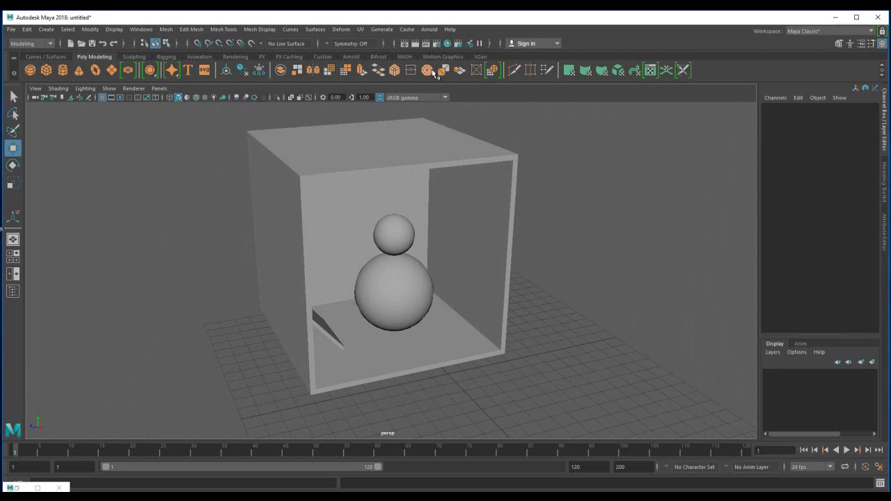
click(447, 44)
drag(392, 39, 504, 39)
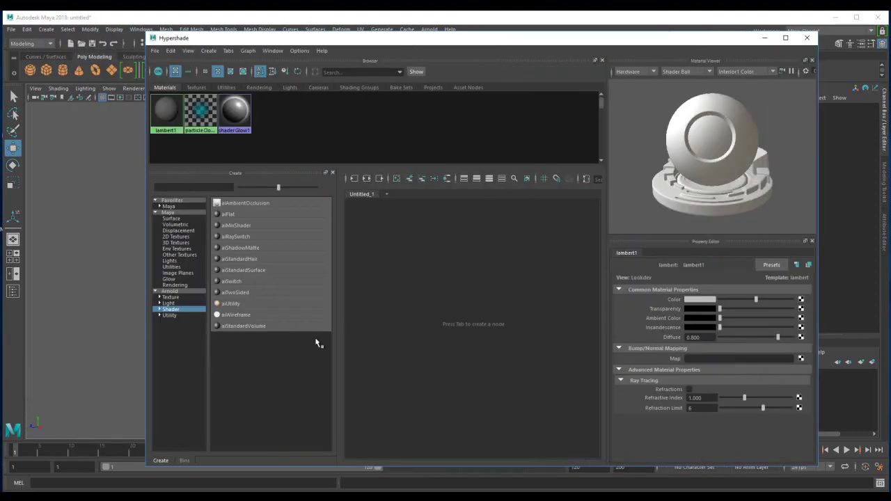
click(225, 317)
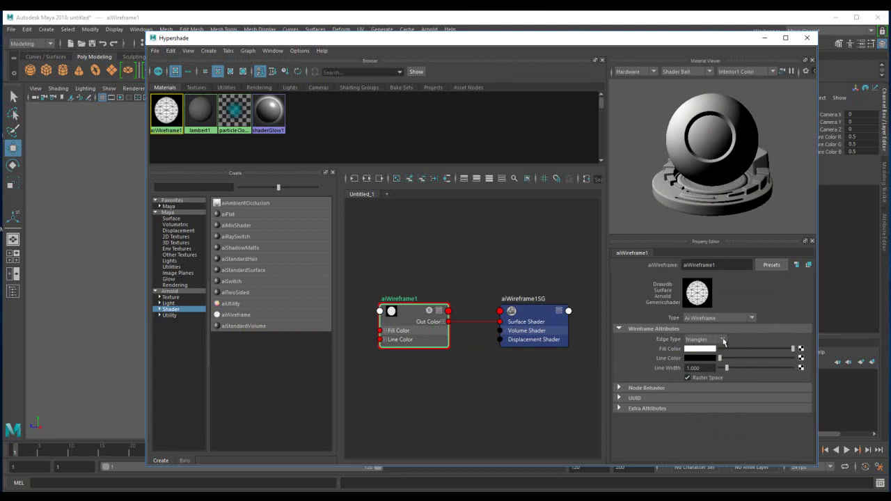
click(721, 341)
click(715, 358)
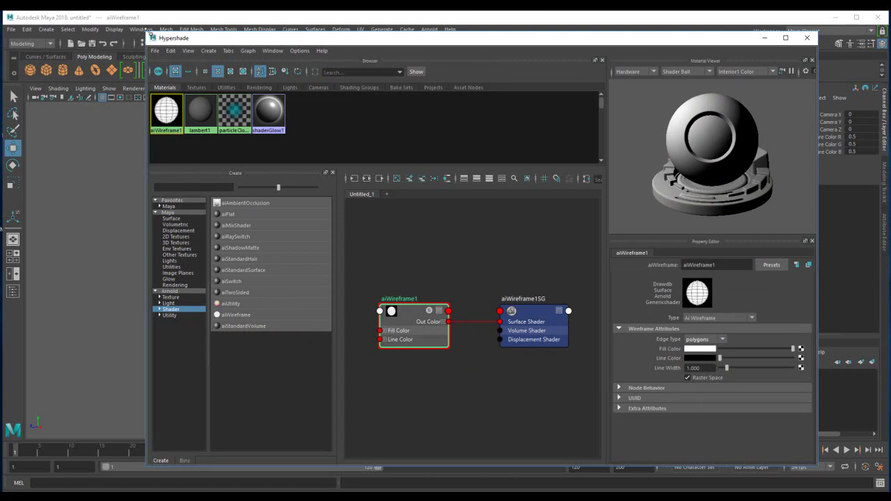
Assign the aiWireframe1 material to the box, the slab and both spheres, and minimize the Hypershade
drag(148, 34, 331, 40)
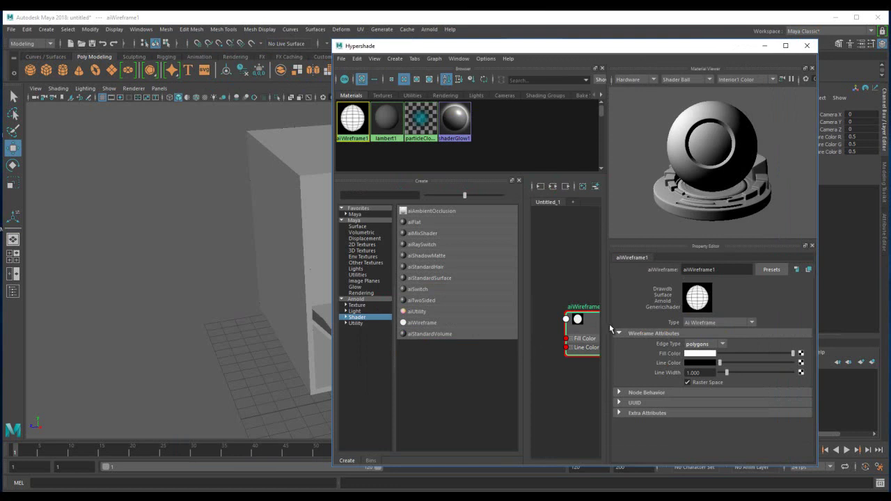
drag(534, 55, 654, 61)
drag(213, 155, 521, 408)
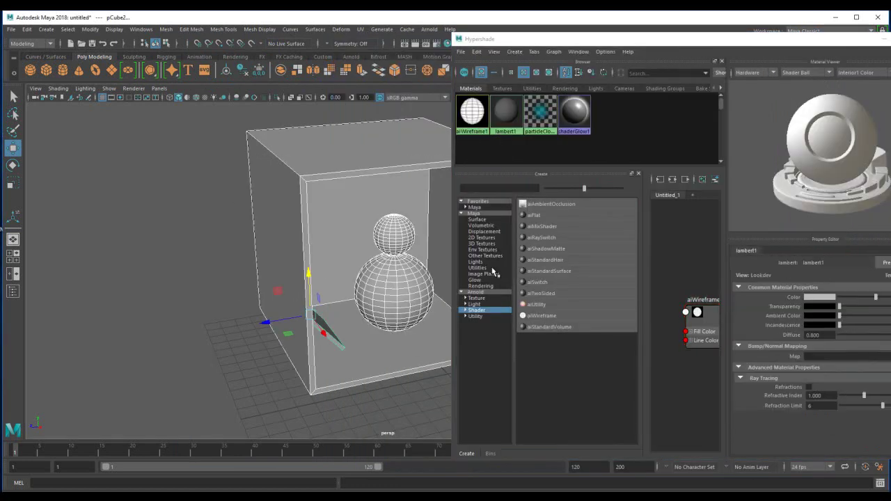
click(654, 323)
right_click(683, 312)
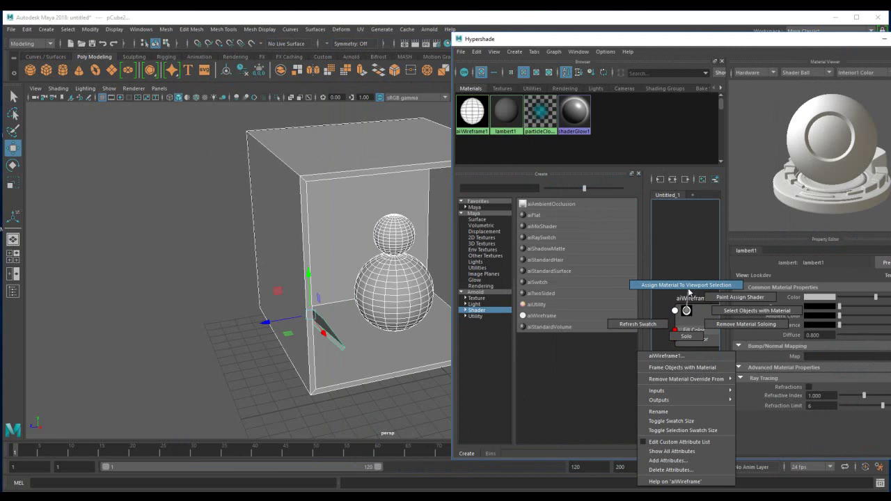
click(688, 288)
click(166, 191)
drag(825, 40, 547, 348)
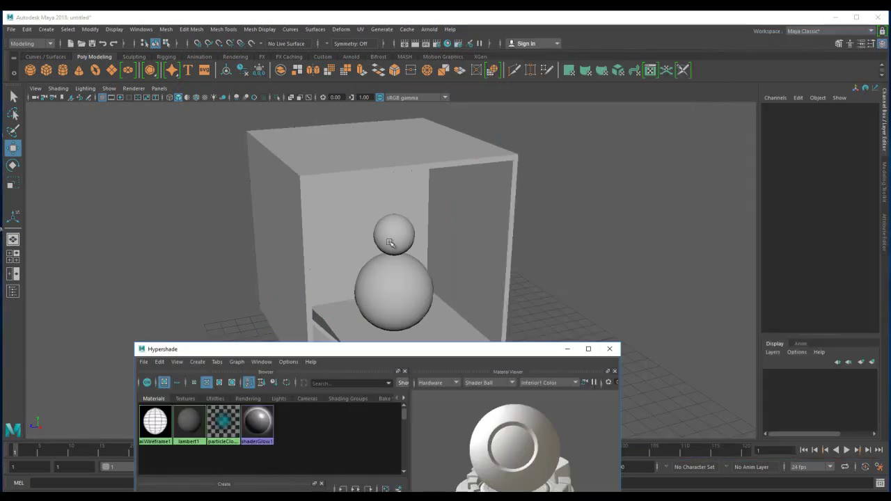
click(567, 350)
Open the Arnold RenderView on a front view of the box and set Save UI Threads to 2
alt+drag(422, 269, 413, 252)
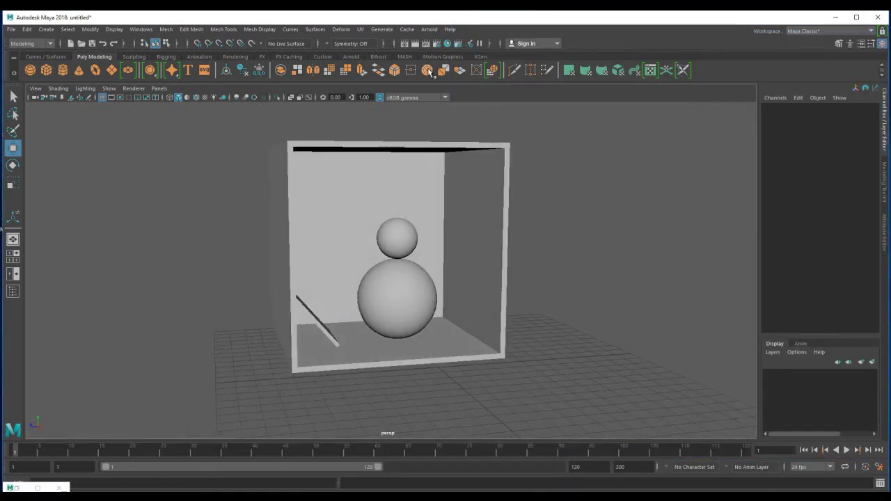
click(430, 30)
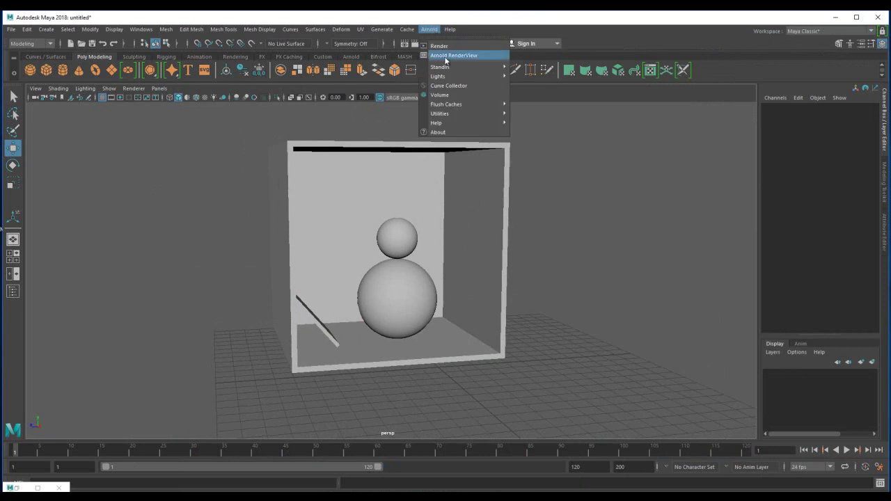
click(440, 58)
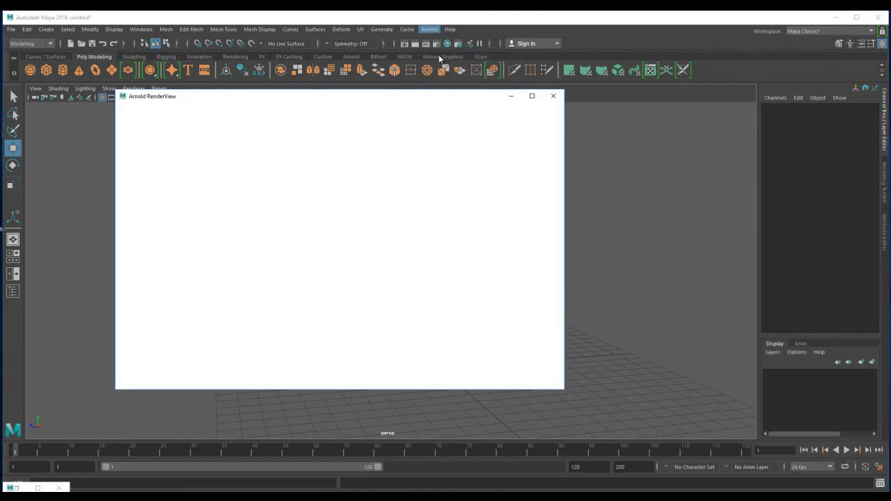
drag(245, 98, 487, 139)
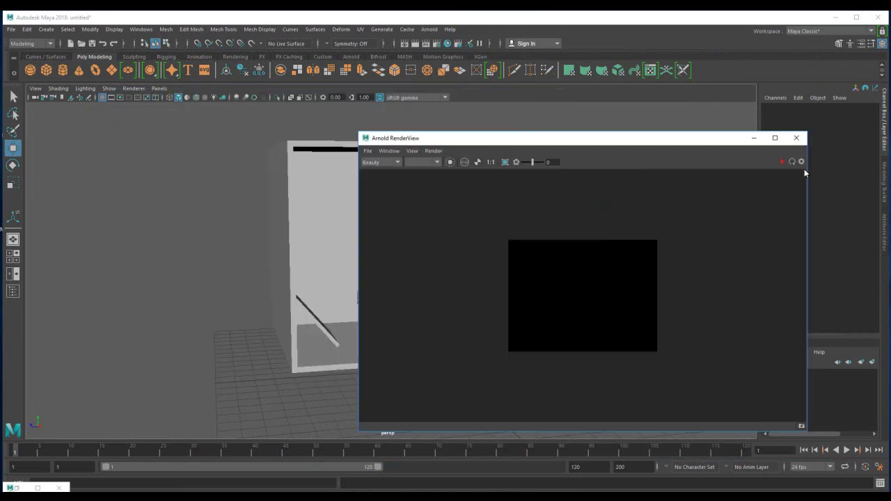
click(435, 151)
mouse_move(437, 242)
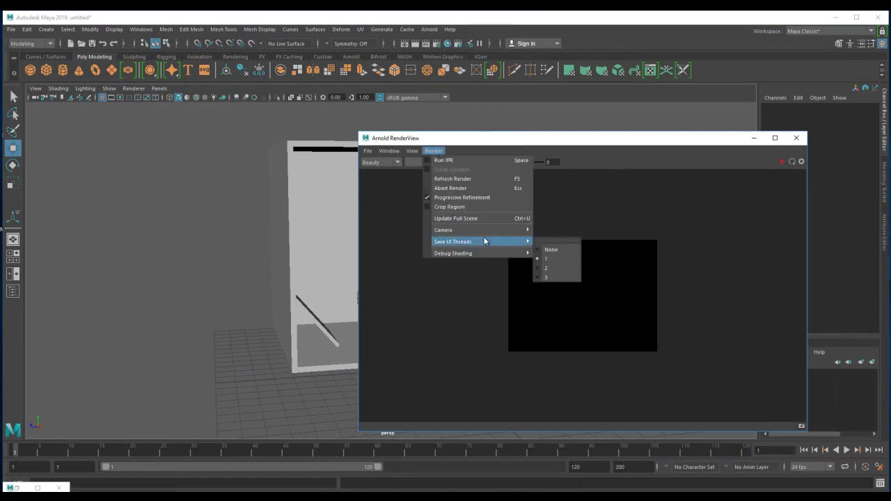
click(547, 268)
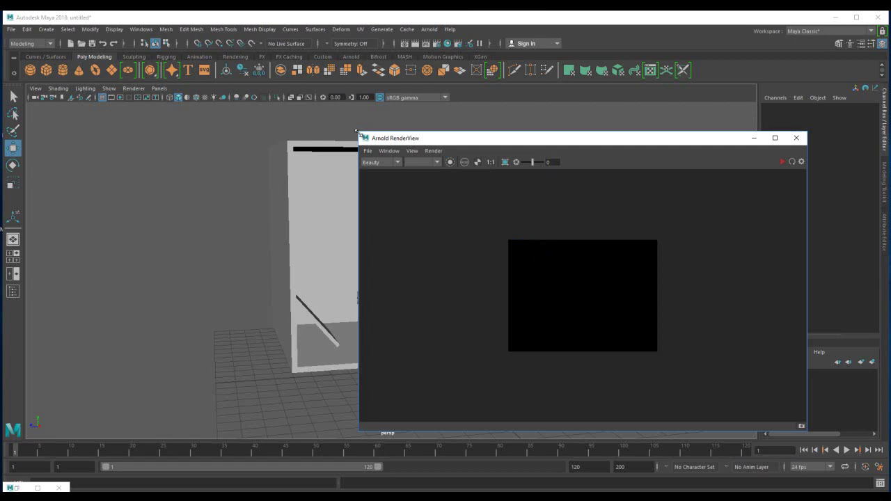
Start the live Arnold render beside the viewport and inspect the wireframe scene from several angles
drag(356, 131, 430, 128)
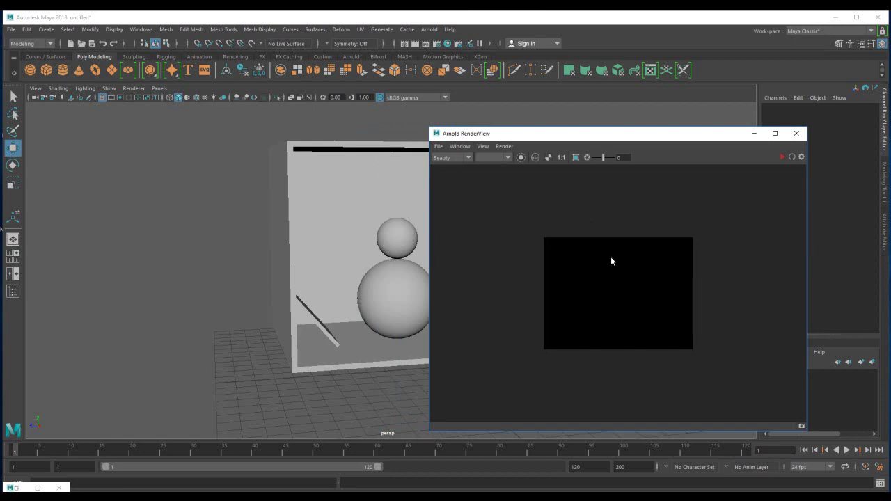
click(781, 157)
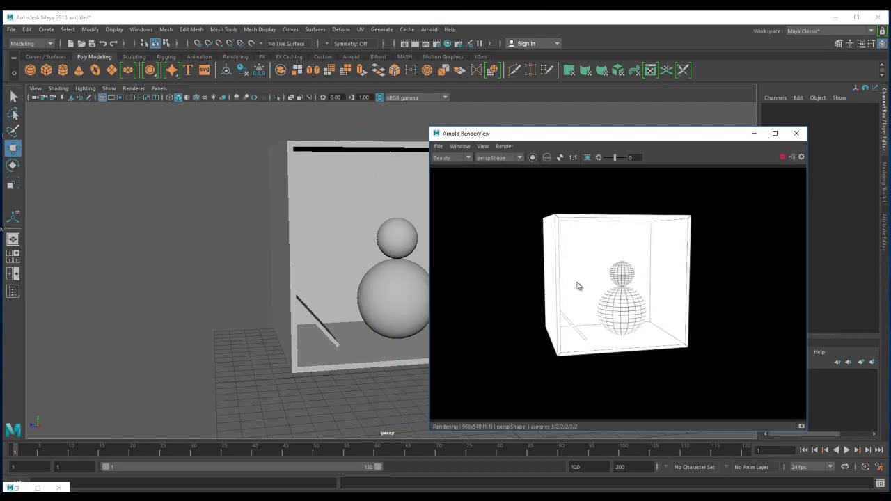
alt+drag(326, 258, 193, 333)
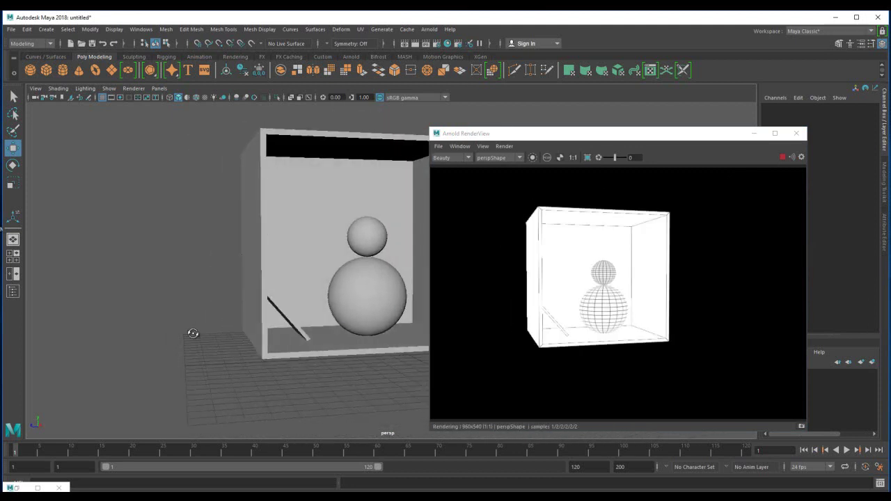
alt+right_drag(193, 333, 333, 356)
alt+middle_drag(273, 348, 325, 341)
alt+drag(324, 341, 297, 369)
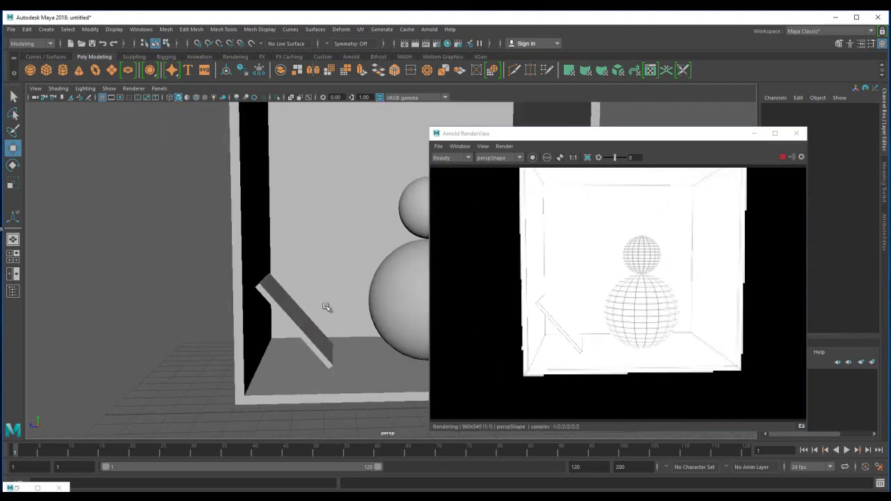
alt+middle_drag(325, 299, 243, 296)
mouse_move(243, 297)
alt+mouse_down()
mouse_move(275, 331)
mouse_move(277, 318)
mouse_move(246, 302)
alt+mouse_up()
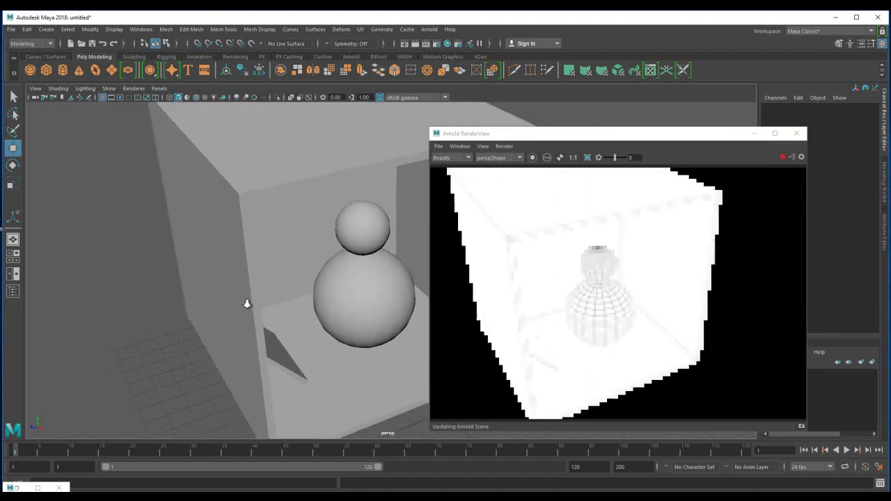
alt+right_drag(247, 302, 251, 329)
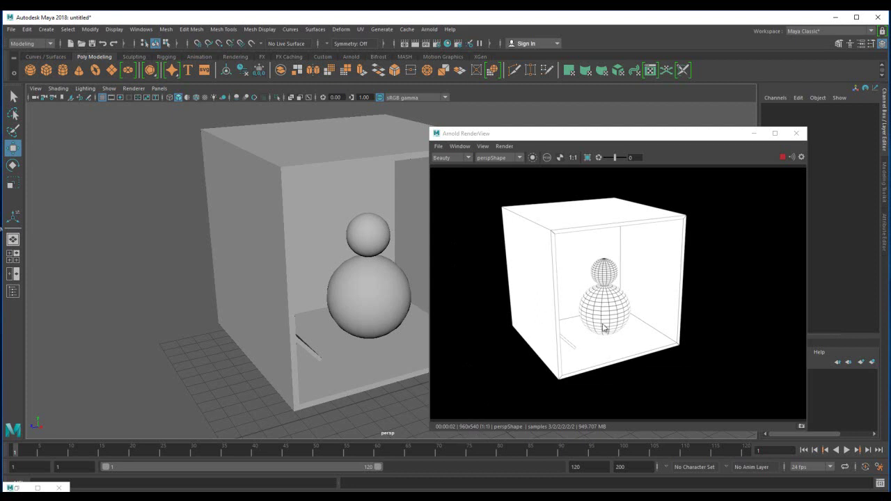
Re-render the current view with live updating stopped, and close the Arnold RenderView
click(791, 160)
click(791, 159)
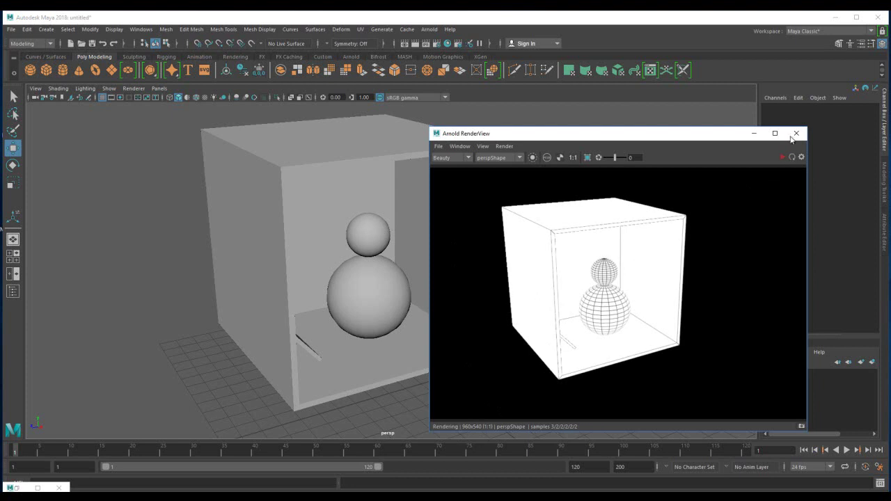
click(796, 133)
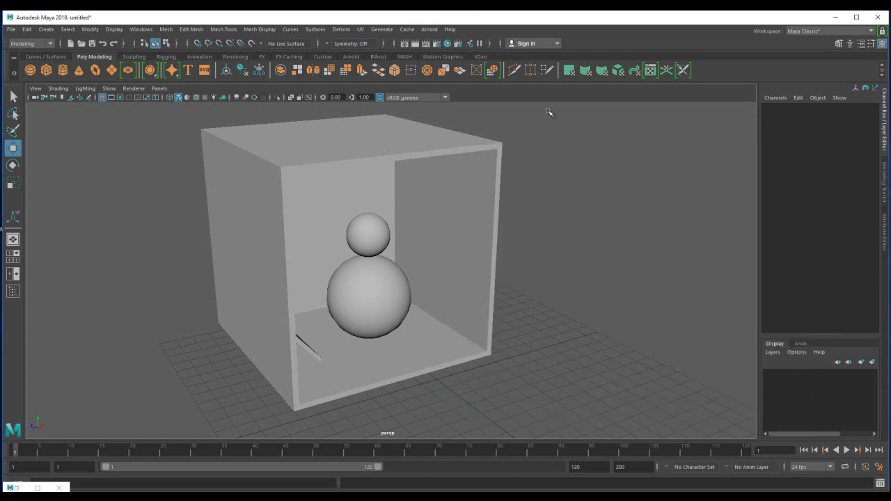
Set the image size preset to HD_1080 in the Render Settings and minimize that window
click(438, 44)
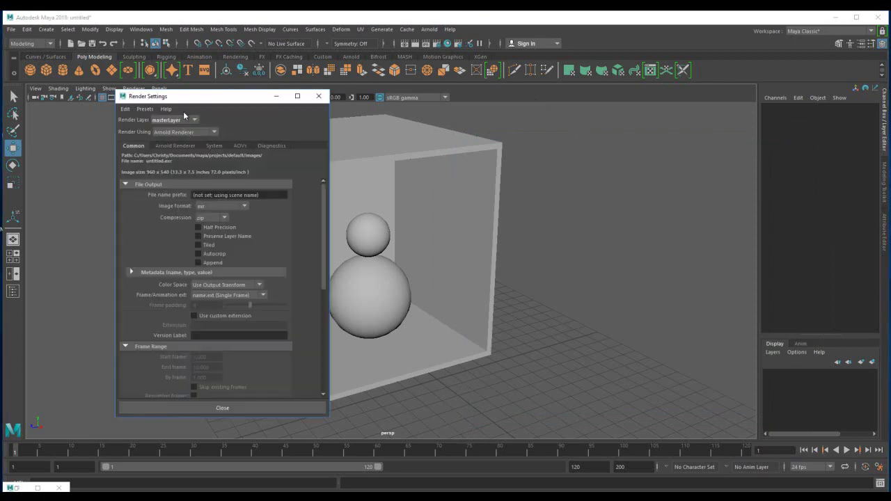
drag(178, 101, 610, 102)
scroll(648, 271, down, 8)
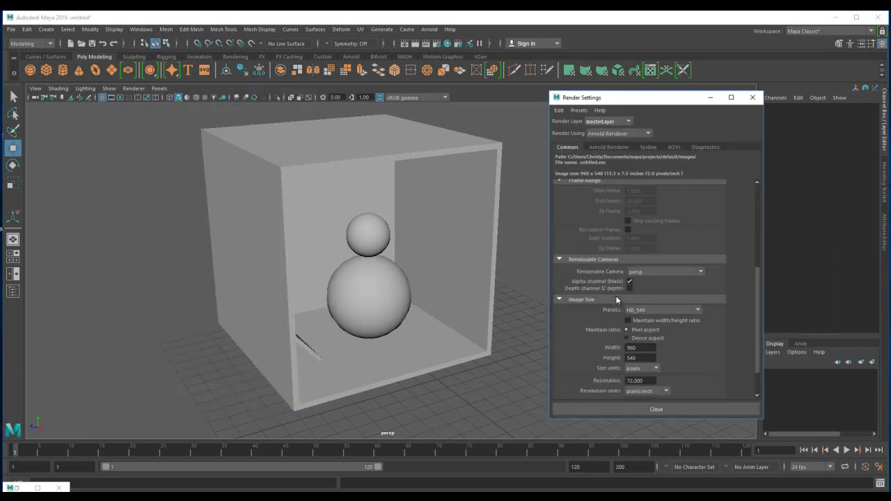
click(663, 269)
scroll(655, 309, up, 2)
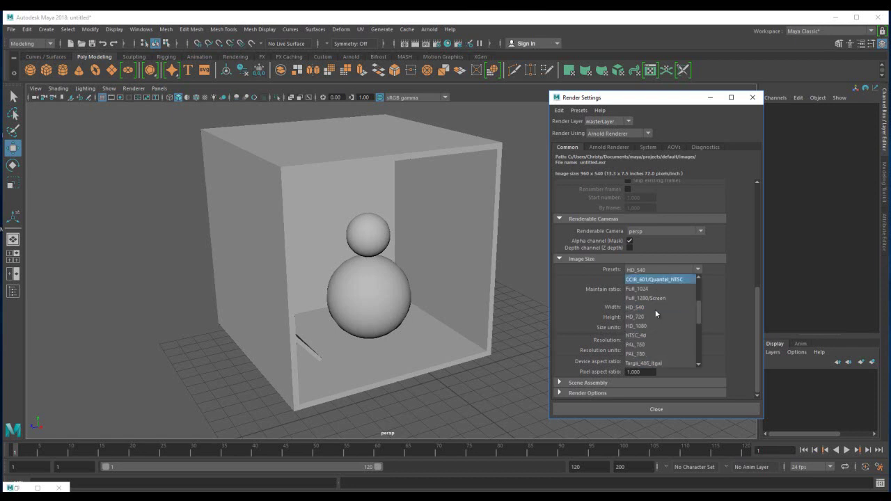
click(639, 326)
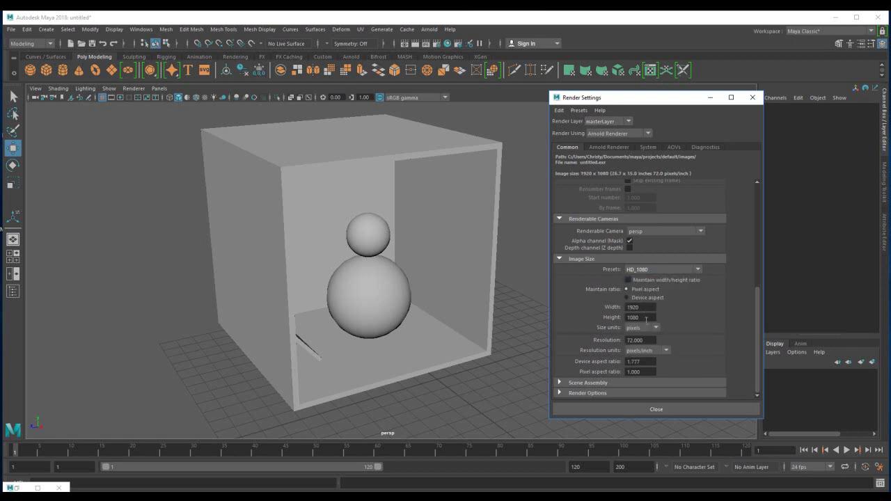
scroll(714, 307, up, 5)
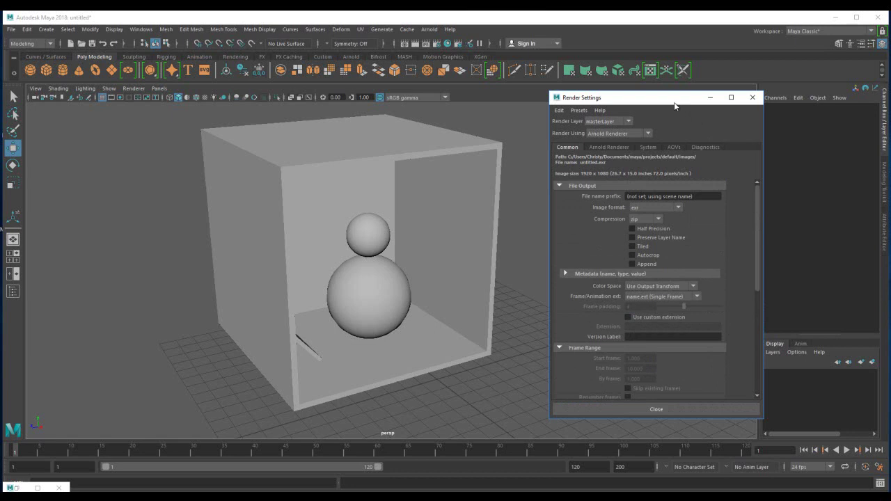
click(709, 100)
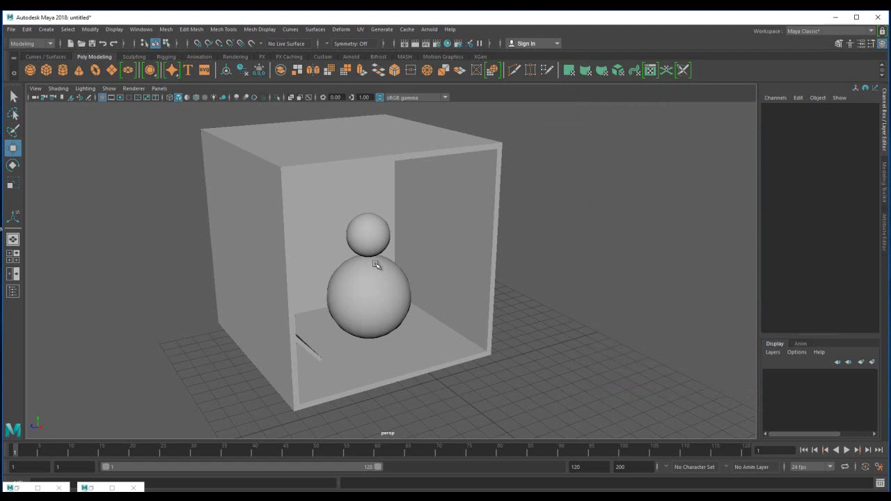
Frame the box from a three-quarter angle, reopen the Arnold RenderView and start the live render to check the wireframe
alt+drag(383, 231, 392, 286)
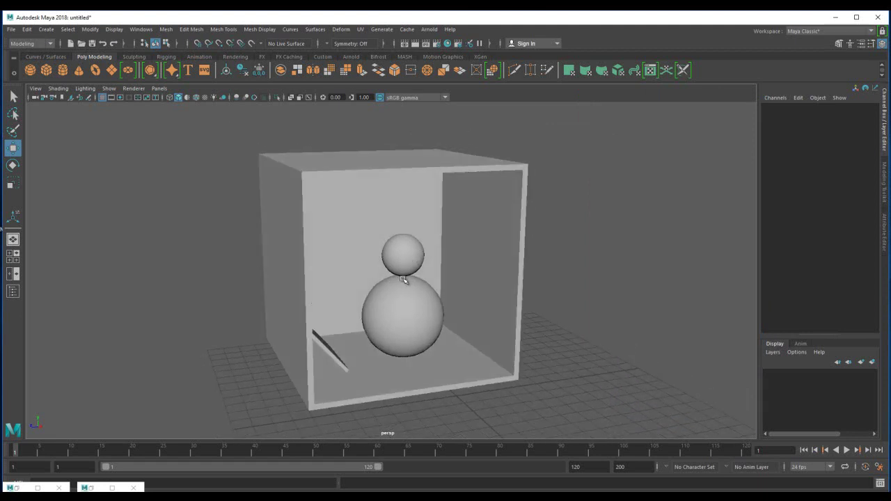
alt+drag(482, 299, 478, 299)
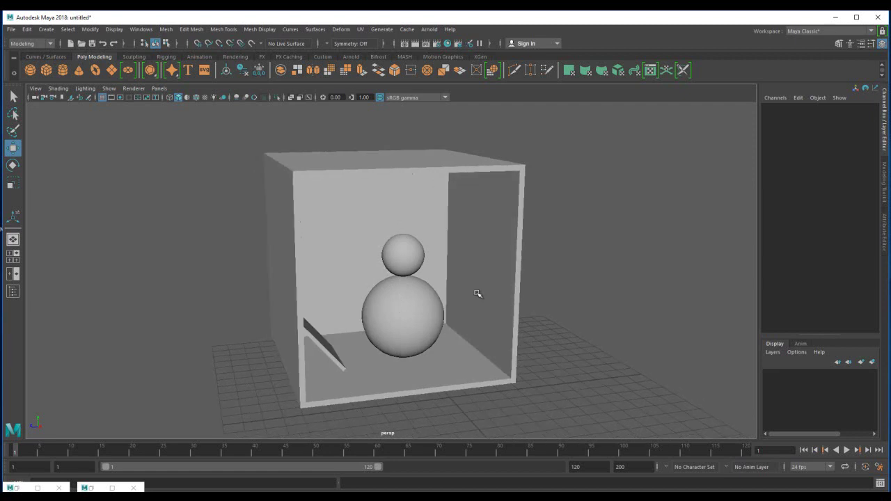
alt+drag(455, 280, 467, 273)
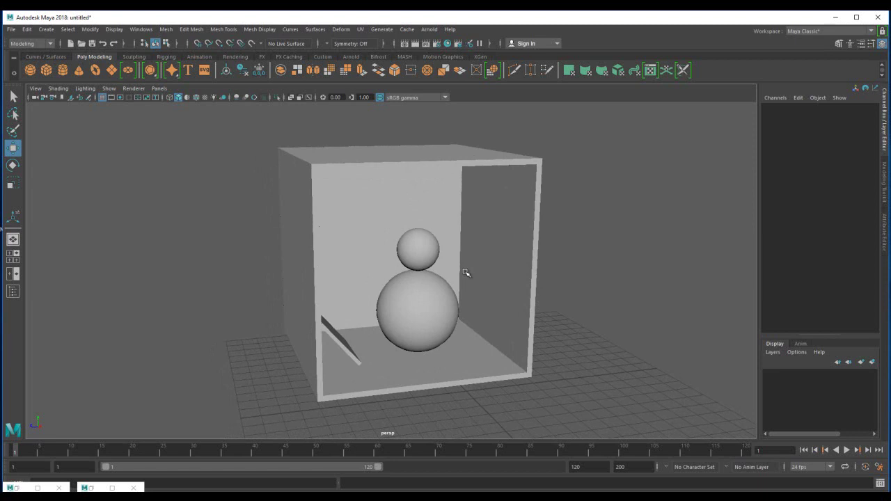
click(429, 29)
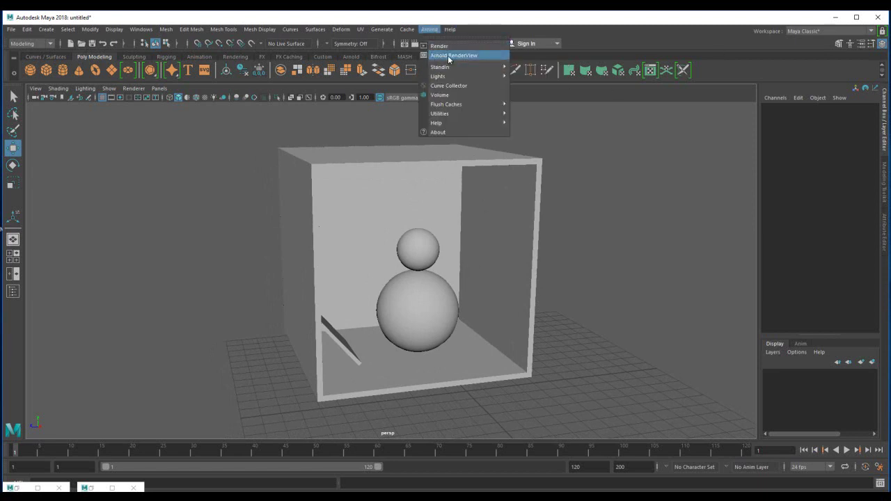
click(454, 55)
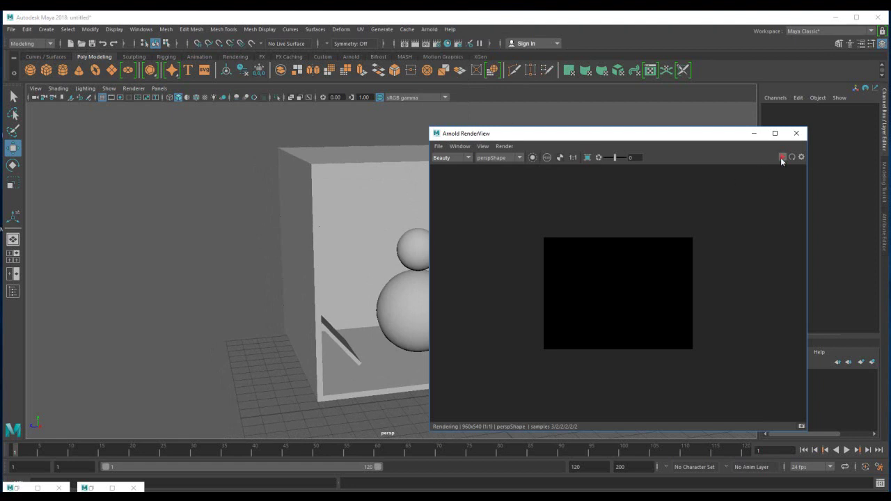
drag(697, 319, 647, 321)
scroll(648, 321, down, 2)
scroll(648, 319, up, 2)
drag(470, 253, 542, 293)
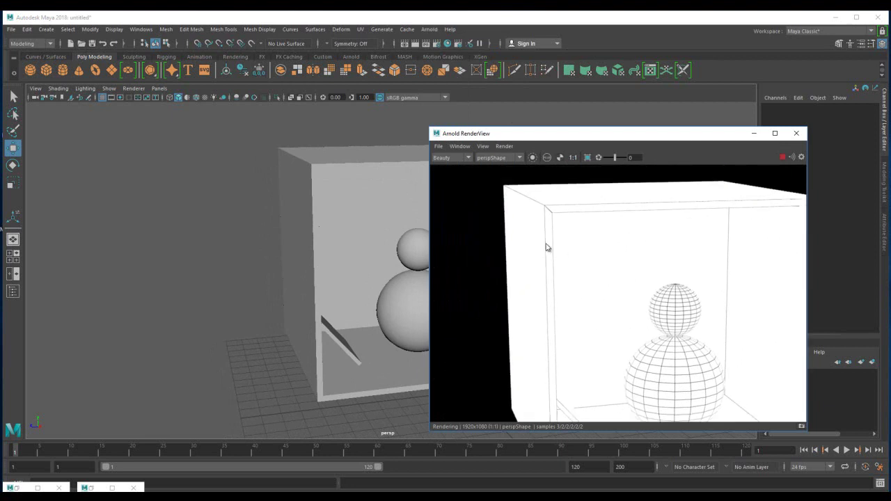
scroll(585, 310, down, 2)
Turn the scene view further around the box, then enlarge and reposition the RenderView window to show the whole render
alt+drag(289, 284, 343, 319)
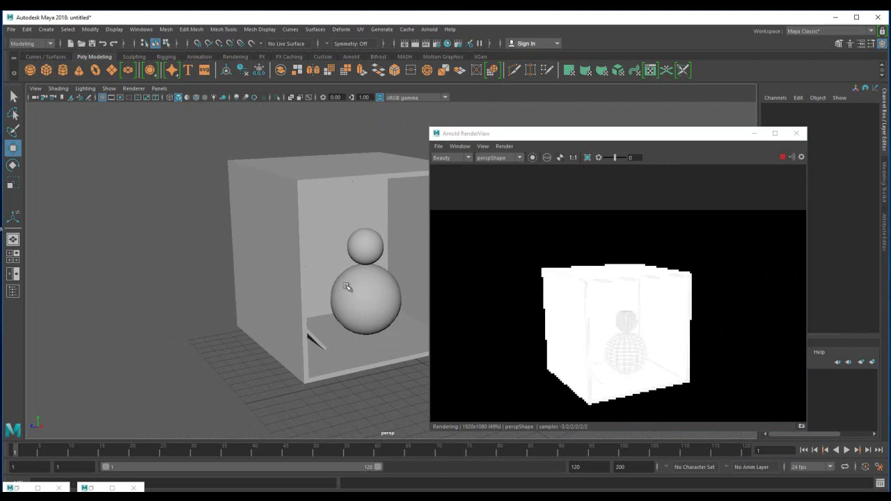
drag(629, 141, 172, 51)
drag(350, 337, 554, 425)
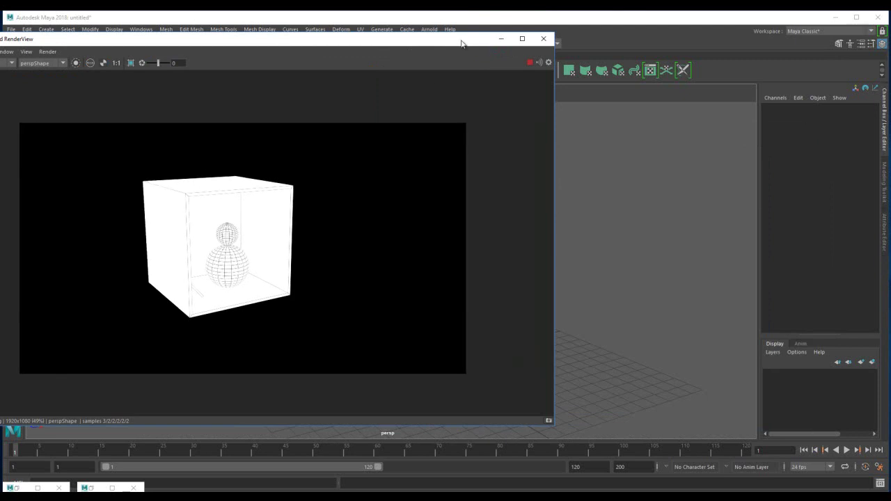
drag(471, 44, 403, 53)
drag(415, 292, 402, 292)
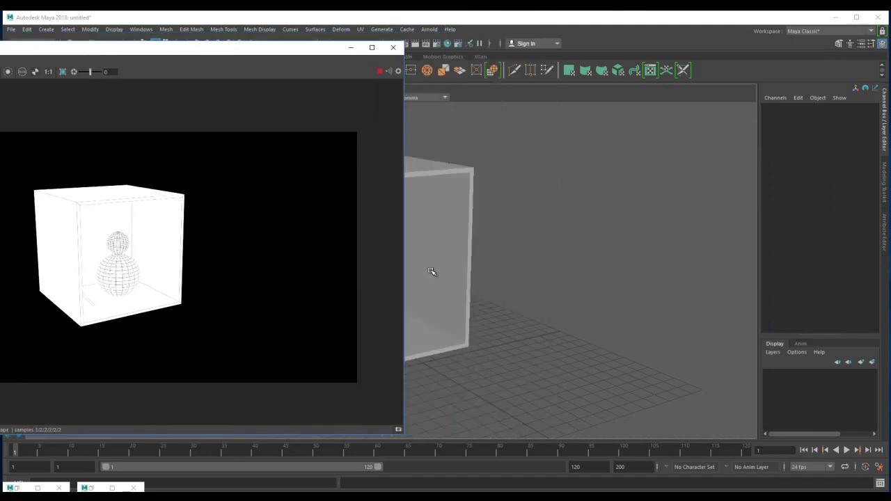
Select the box and show its aiWireframe1 shader attributes alongside a closer view of the render
click(433, 272)
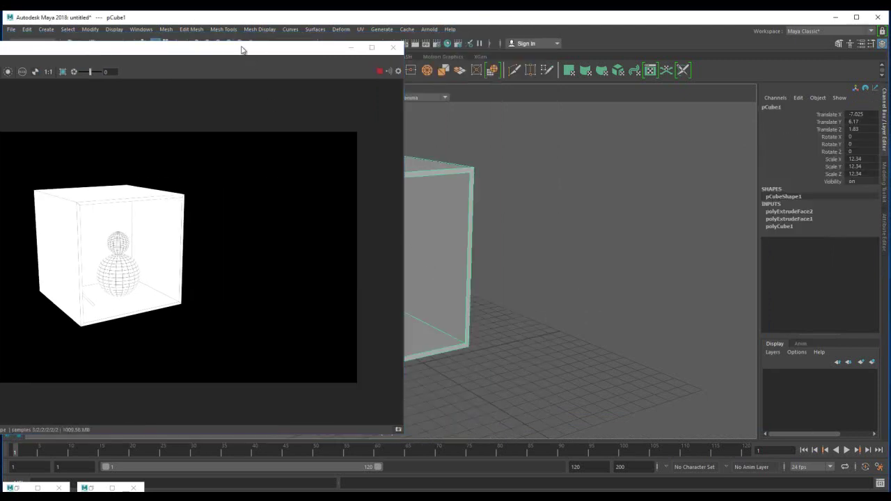
key(ctrl+a)
drag(239, 51, 381, 66)
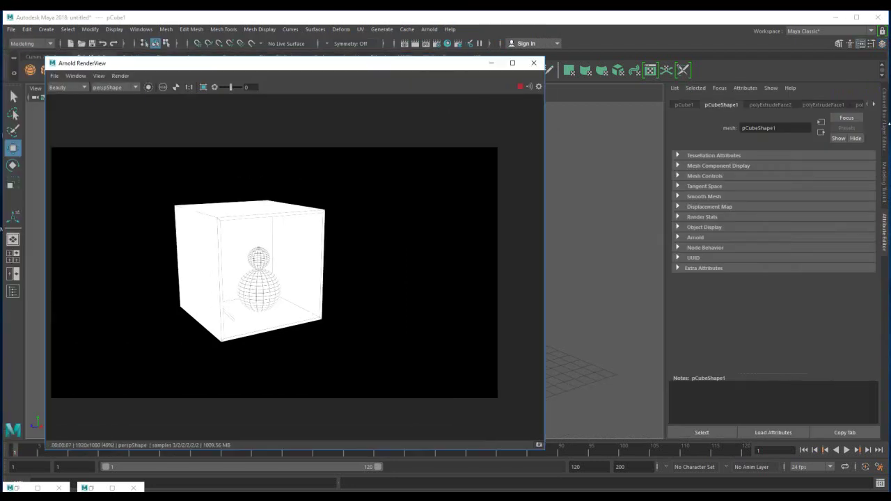
click(874, 104)
click(874, 105)
click(843, 105)
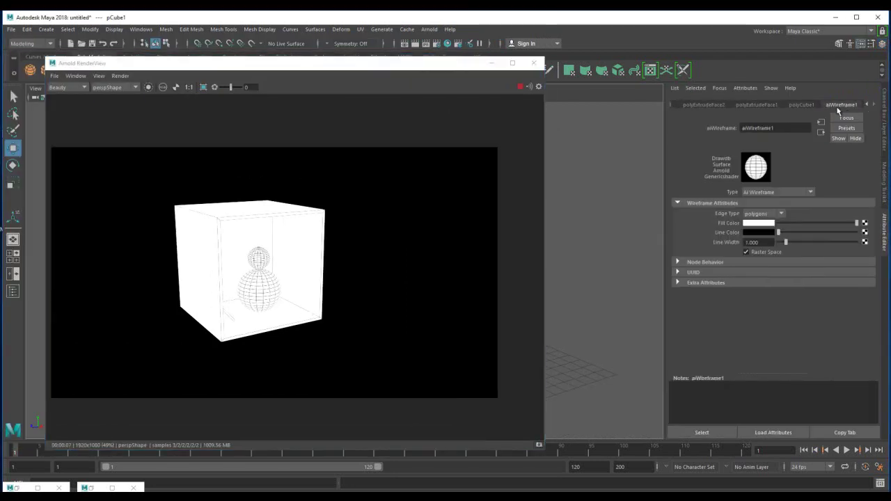
scroll(254, 312, up, 2)
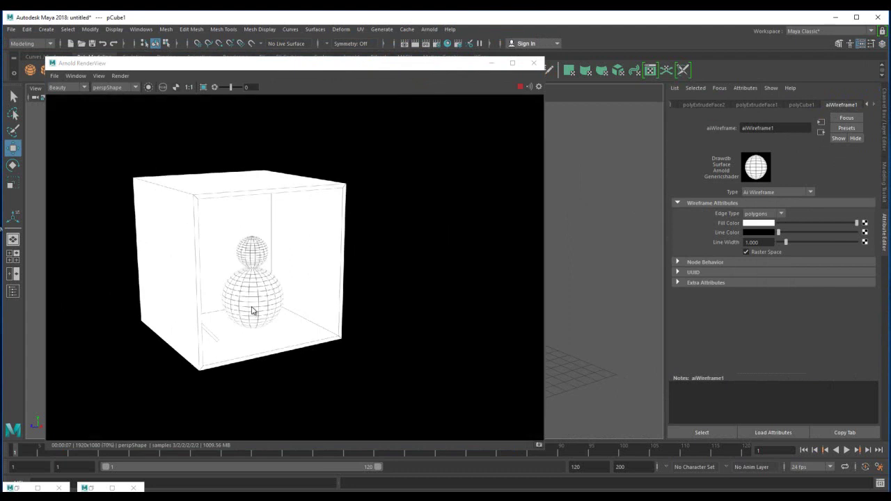
Try a wireframe Line Width of 1.7 and one of about 6.867, examining the spheres' lines in the render
click(757, 243)
key(Return)
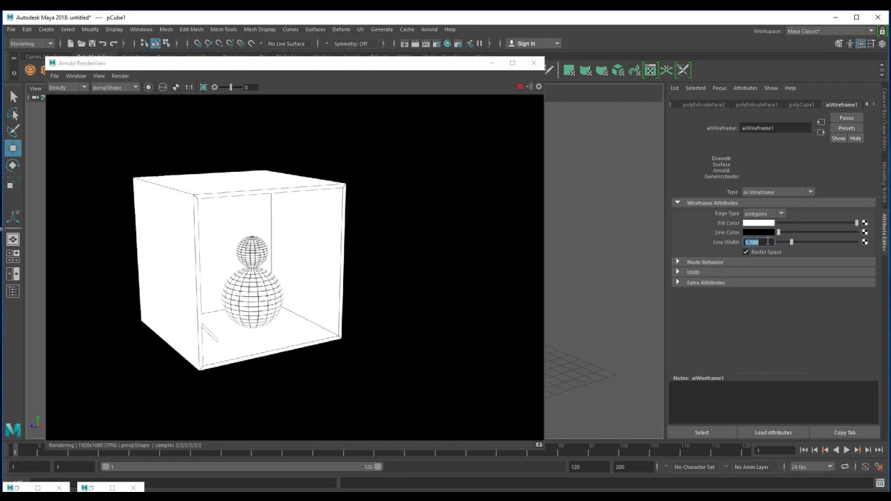
drag(801, 242, 833, 243)
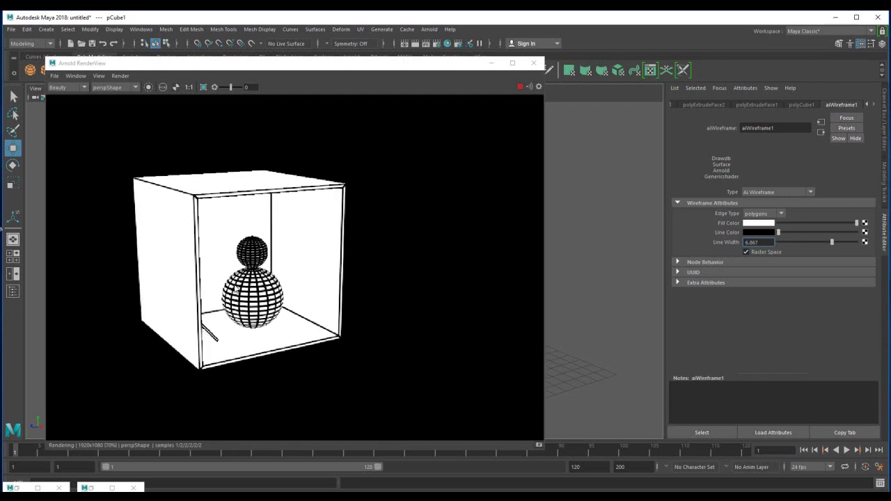
scroll(255, 258, up, 5)
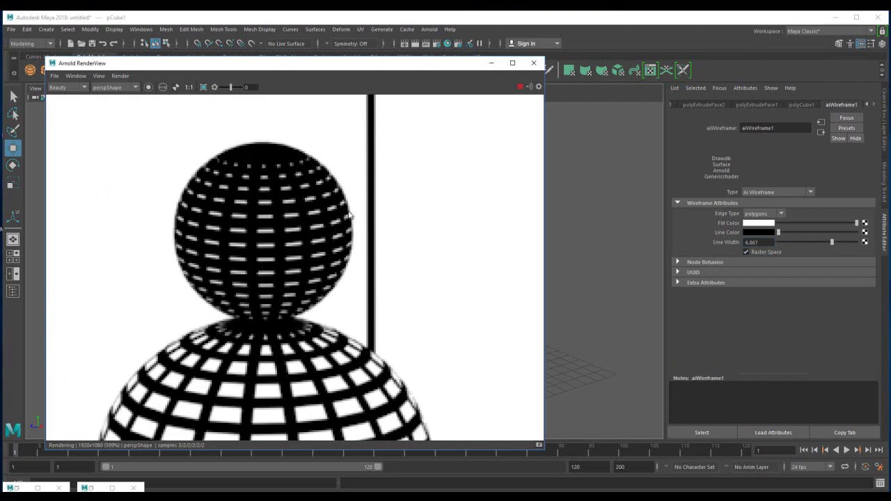
scroll(285, 253, down, 5)
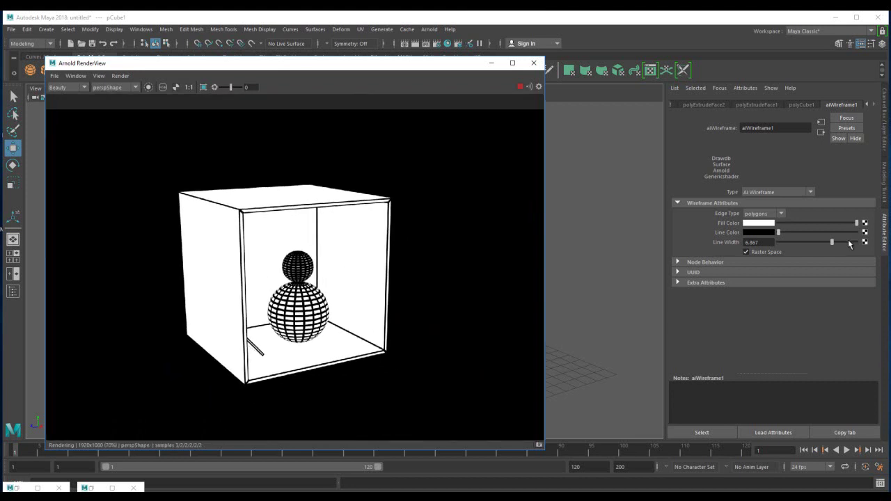
Set the aiWireframe Line Width to 1.25
click(747, 241)
text(1)
key(Return)
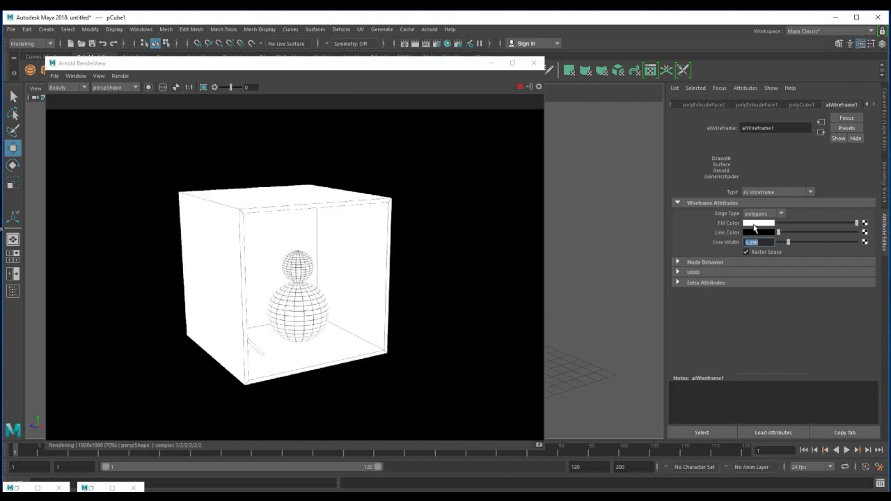
Set the wireframe Fill Color to a dark muted teal with hue about 182 and the Line Color to white
click(754, 225)
drag(734, 262, 721, 267)
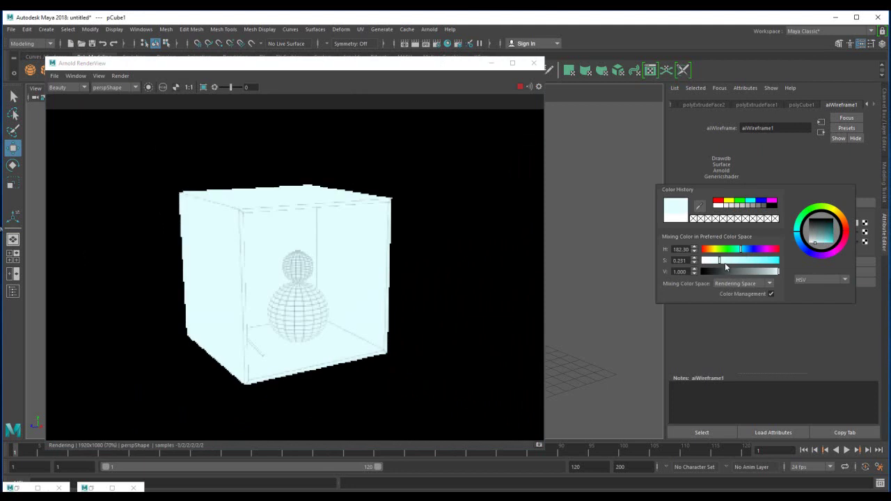
click(751, 272)
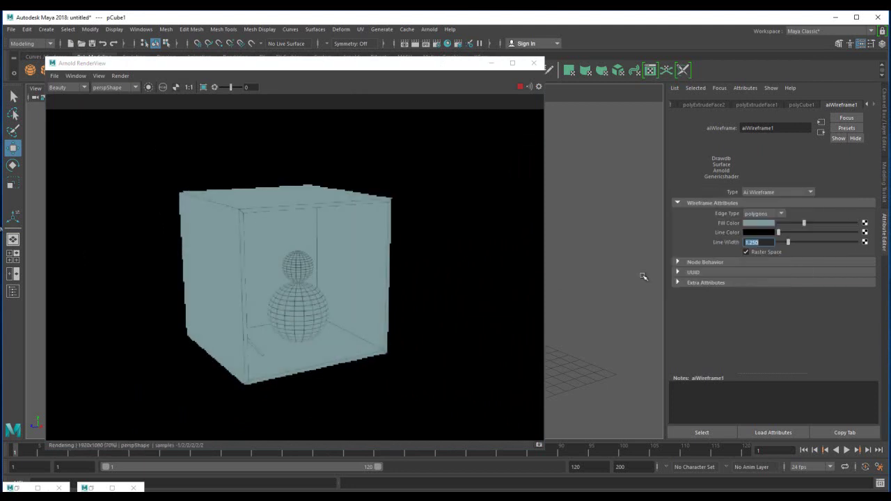
drag(819, 233, 864, 232)
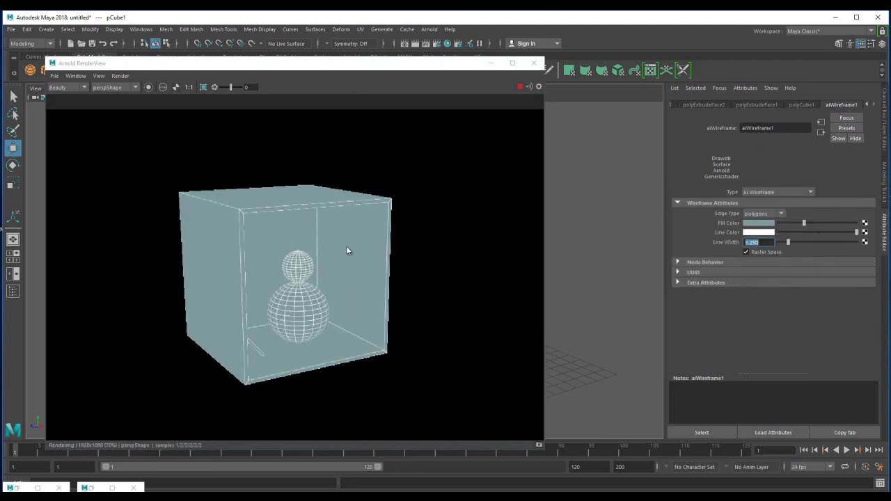
click(790, 223)
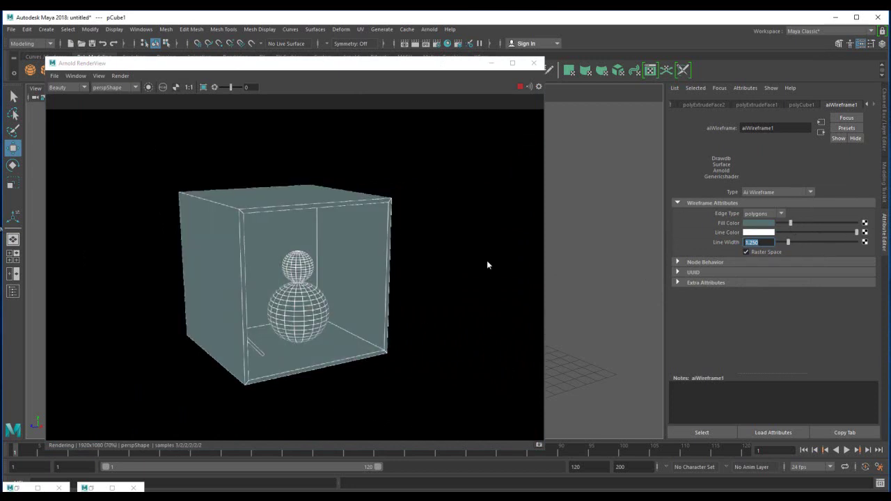
scroll(344, 262, up, 2)
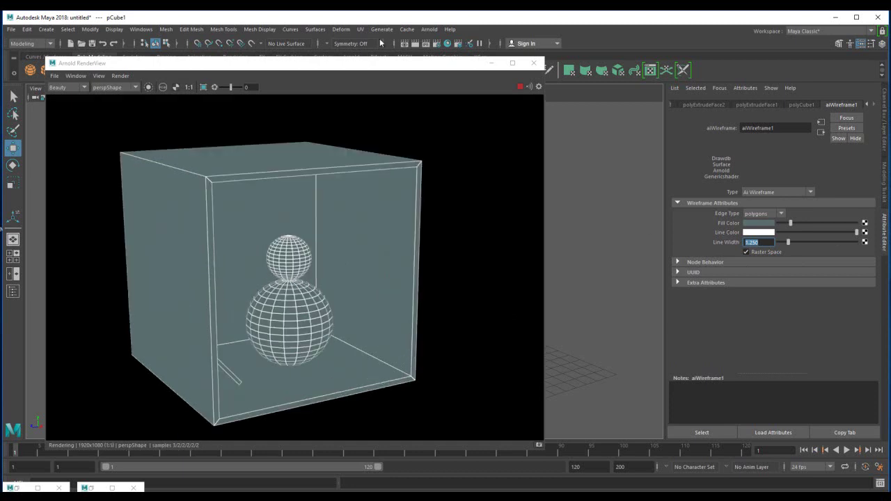
Place the RenderView beside the viewport and select the small upper sphere, framed close up
drag(317, 62, 772, 56)
click(327, 245)
alt+right_drag(193, 267, 372, 325)
alt+middle_drag(238, 265, 263, 292)
alt+right_drag(263, 292, 339, 274)
alt+middle_drag(339, 274, 312, 279)
Select the top vertices of the small upper sphere and move them upward, checking the deformed wireframe in the render
right_drag(310, 190, 280, 185)
drag(273, 145, 357, 198)
key(r)
key(w)
drag(309, 147, 311, 127)
alt+middle_drag(597, 223, 615, 258)
scroll(617, 257, up, 2)
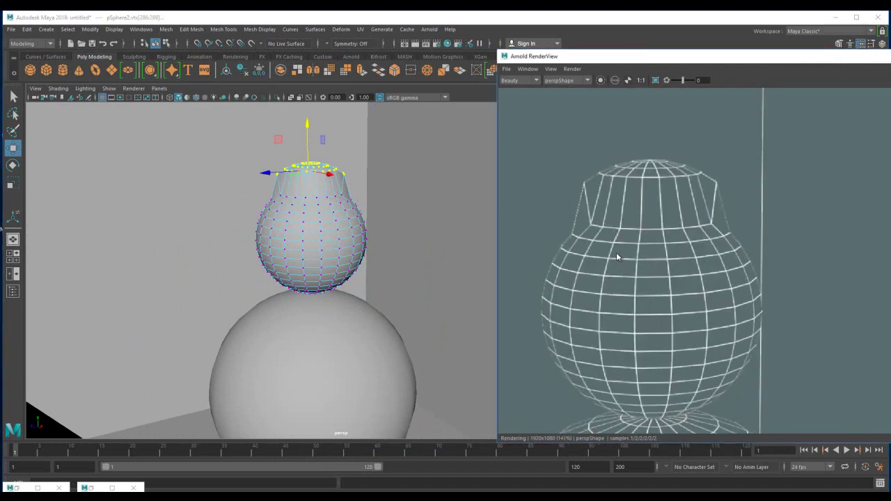
Return the small upper sphere to object mode and turn on its smooth mesh preview
right_click(317, 210)
click(359, 194)
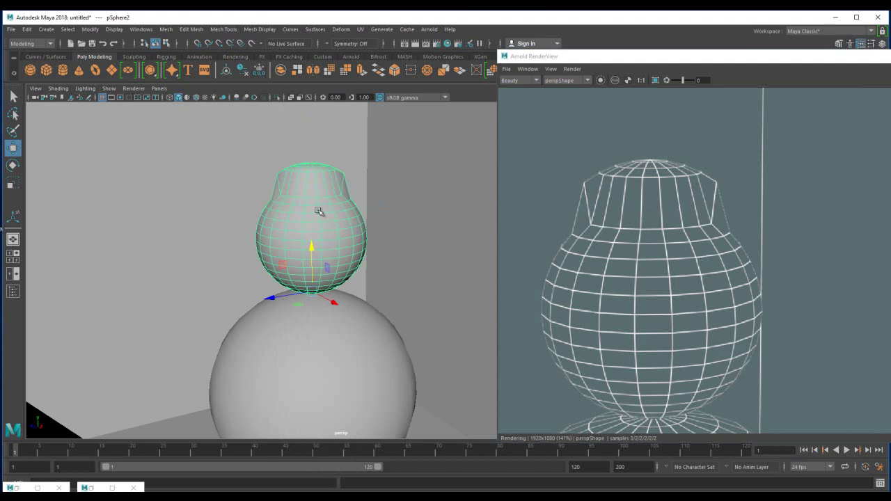
key(3)
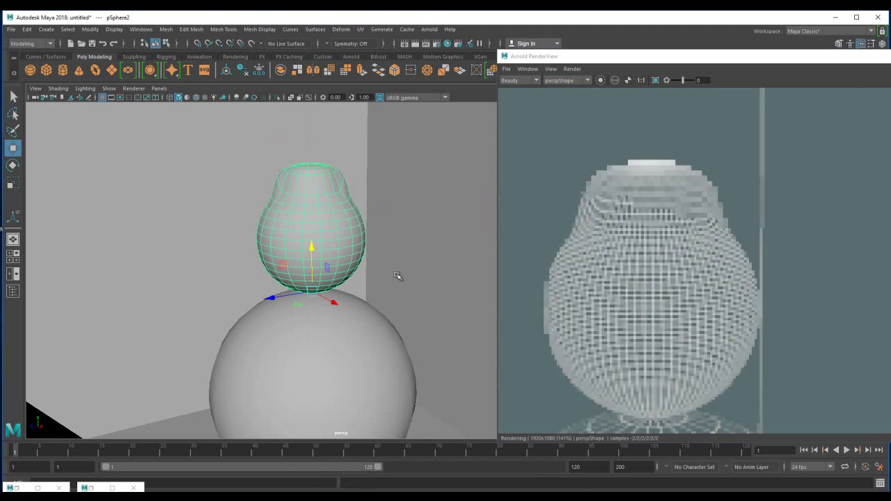
middle_drag(706, 347, 707, 316)
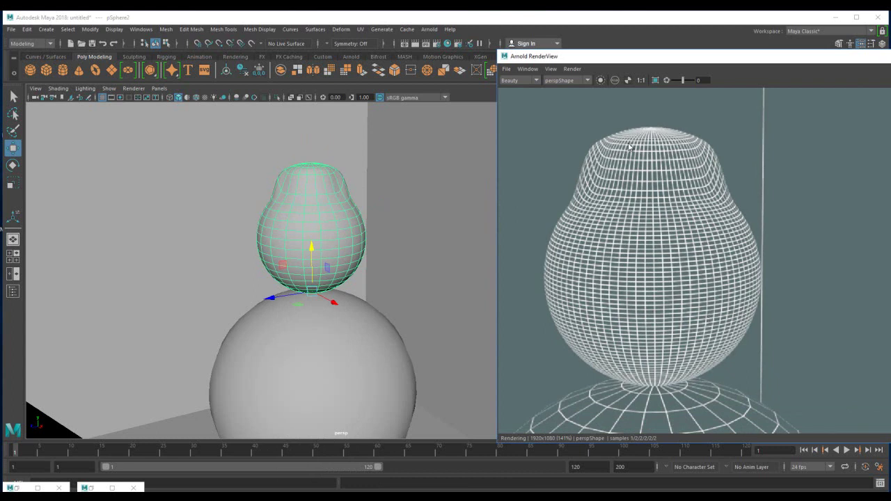
Turn on smooth mesh preview for the large lower sphere with both spheres framed in the render
scroll(648, 264, down, 4)
middle_drag(707, 367, 699, 213)
click(294, 365)
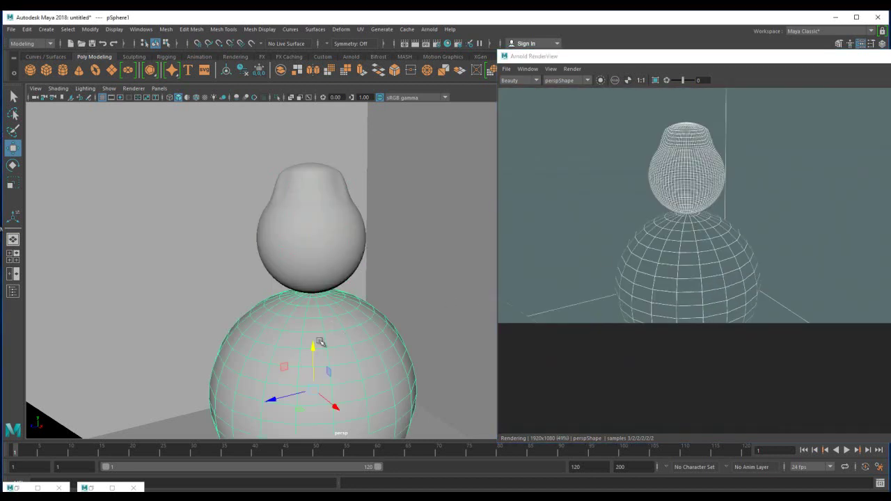
key(3)
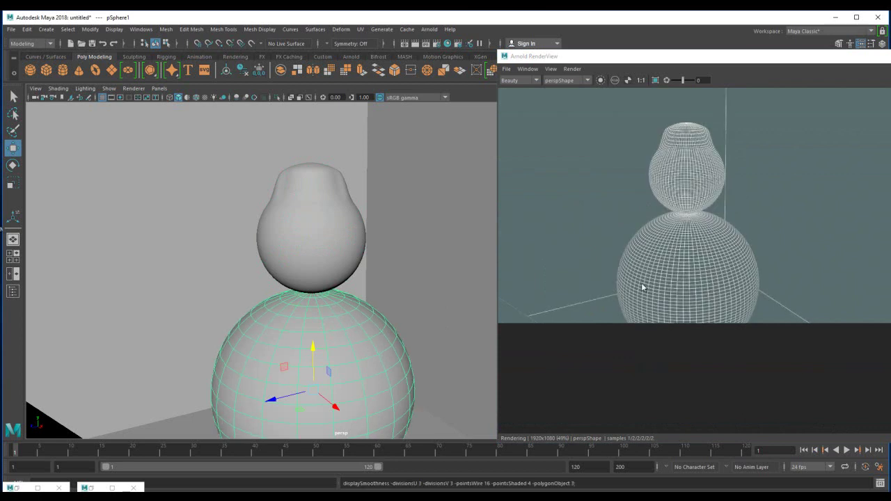
Turn off smooth mesh preview on both spheres and compare their wireframes in the viewport and the render
alt+middle_drag(274, 370, 367, 210)
alt+right_drag(366, 211, 121, 175)
alt+drag(404, 335, 300, 321)
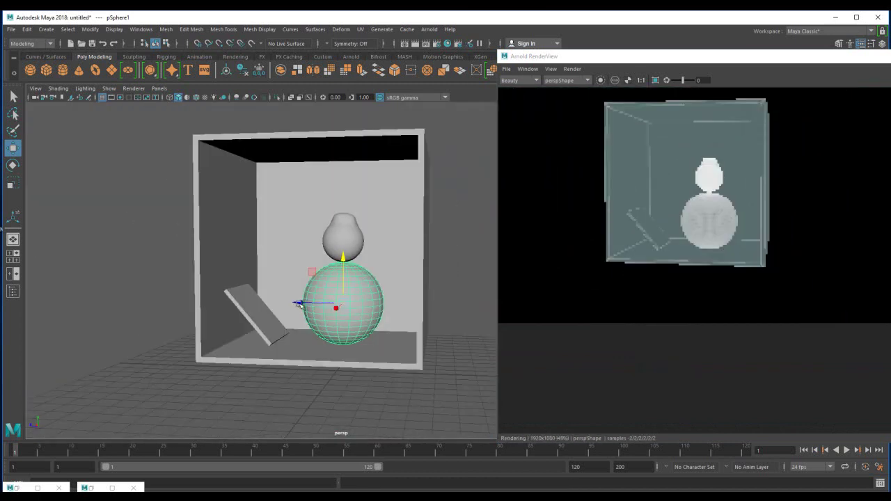
click(266, 325)
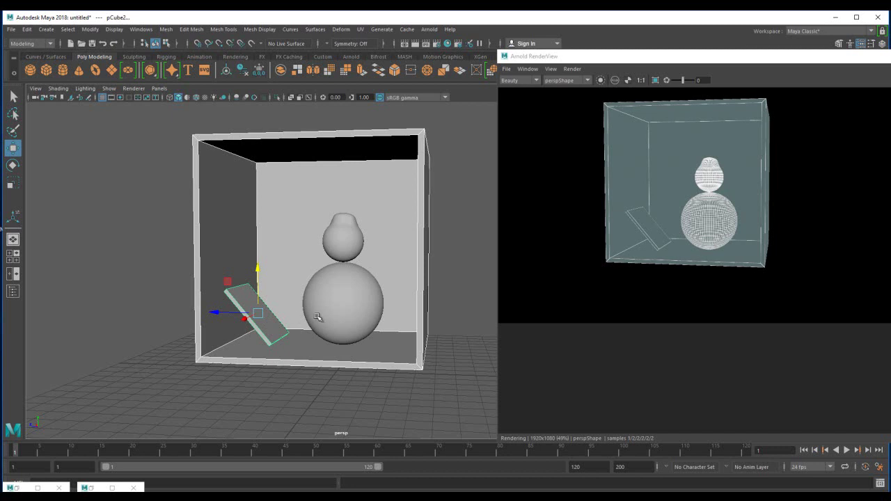
alt+drag(294, 273, 312, 266)
click(336, 249)
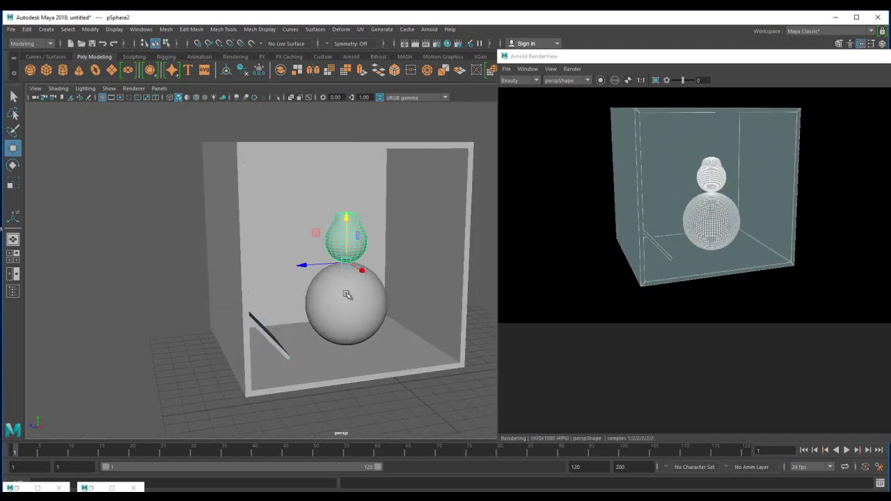
shift+click(347, 296)
key(1)
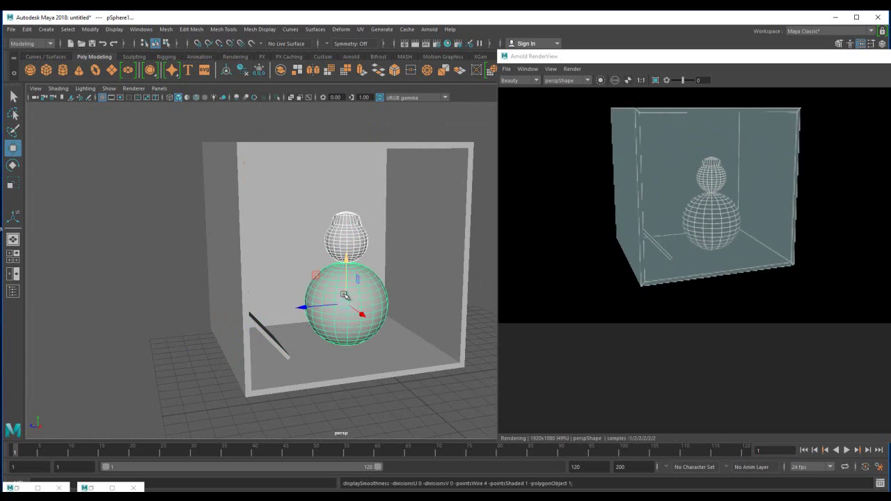
scroll(342, 293, up, 3)
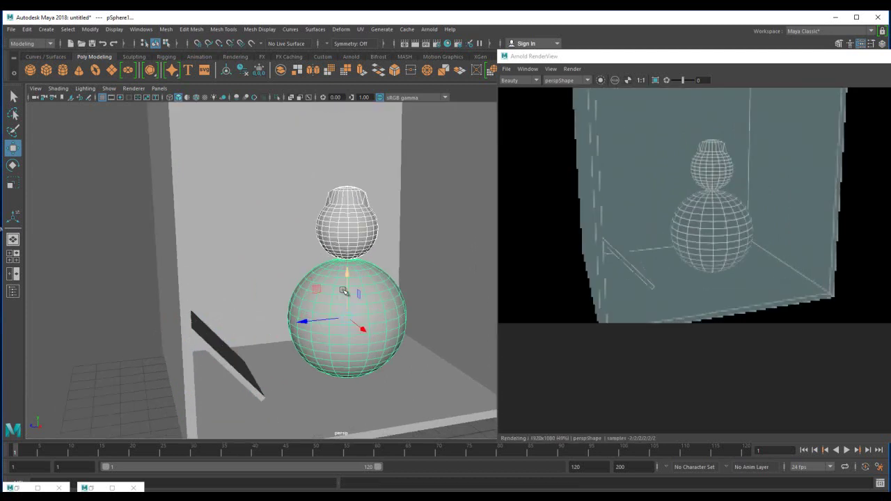
scroll(345, 291, up, 4)
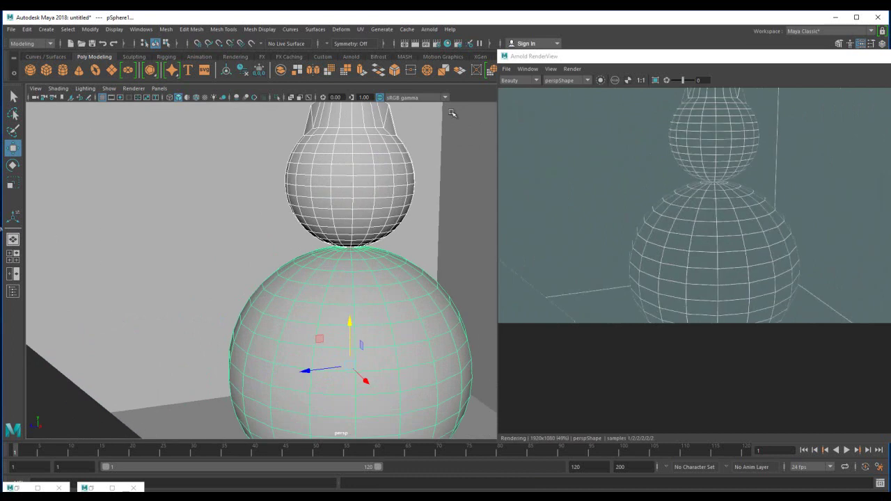
Open the Hypershade and create an aiAmbientOcclusion shader
click(699, 276)
drag(699, 272, 710, 250)
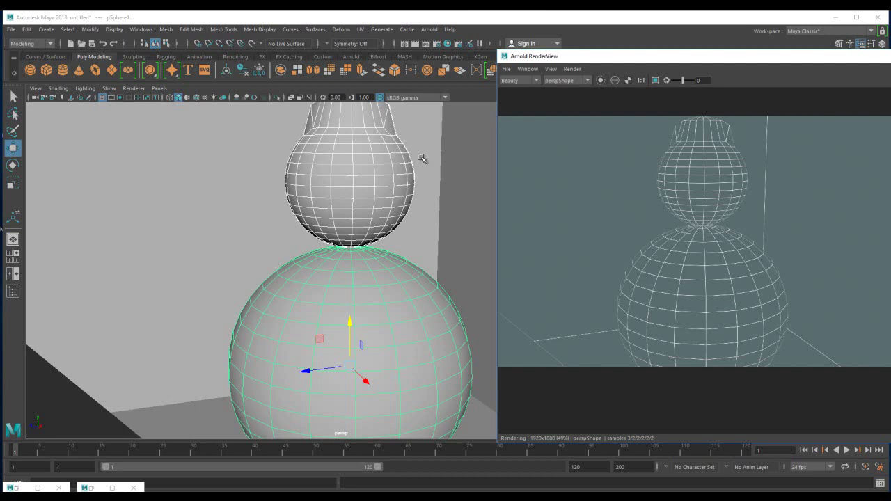
middle_drag(662, 242, 678, 256)
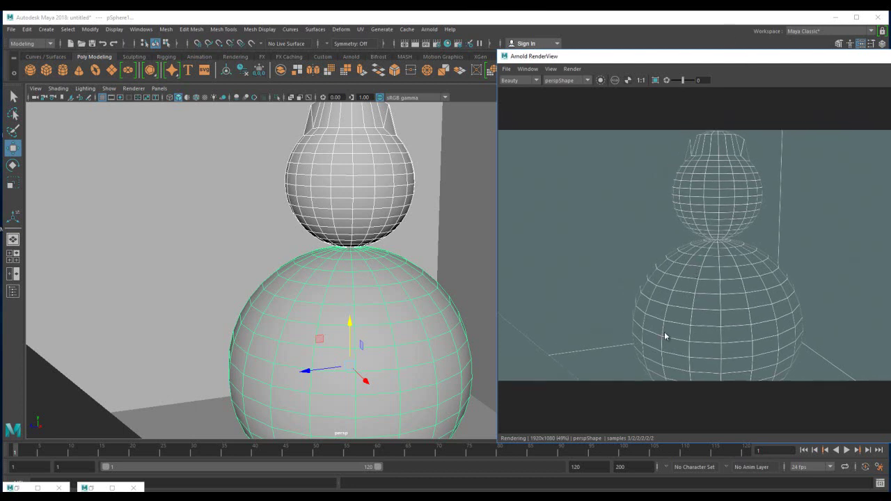
mouse_move(737, 304)
middle_down()
mouse_move(806, 367)
mouse_move(739, 309)
middle_up()
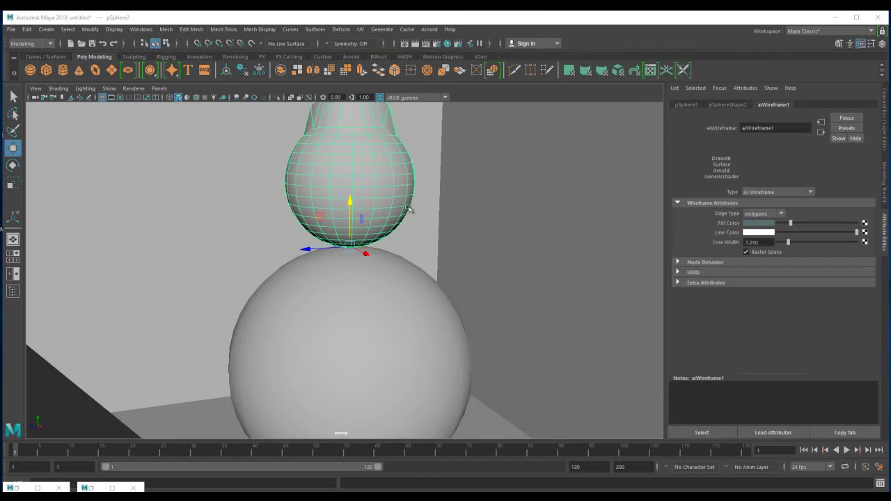
alt+right_drag(556, 299, 153, 250)
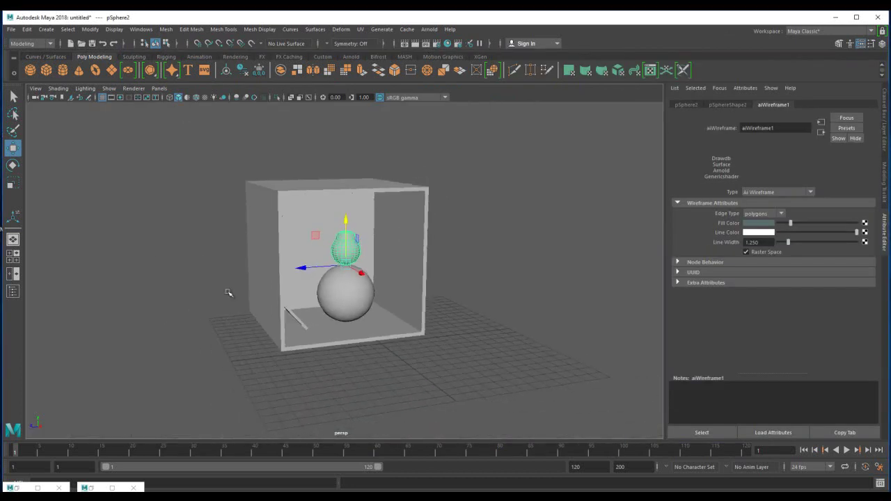
alt+drag(312, 343, 290, 344)
click(448, 43)
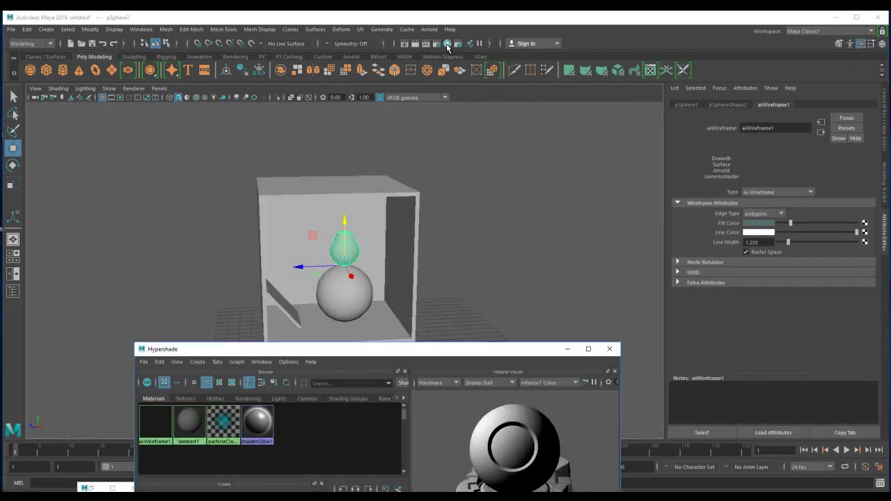
drag(309, 353, 890, 328)
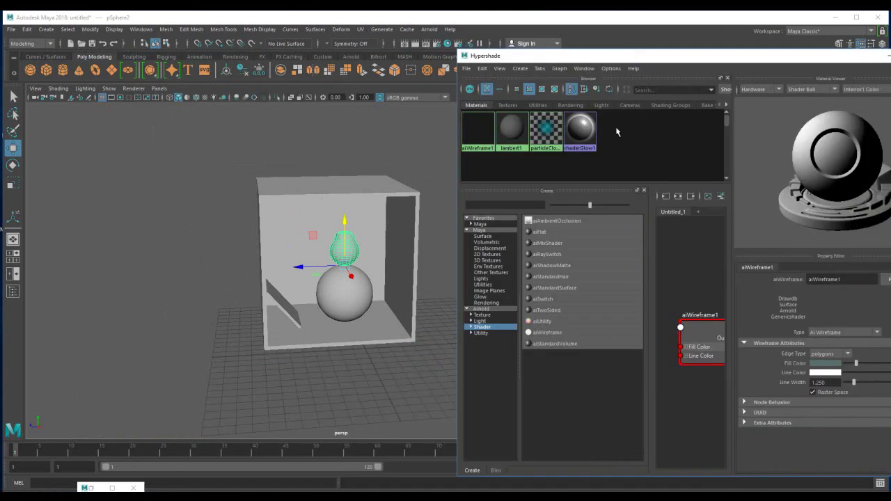
click(541, 221)
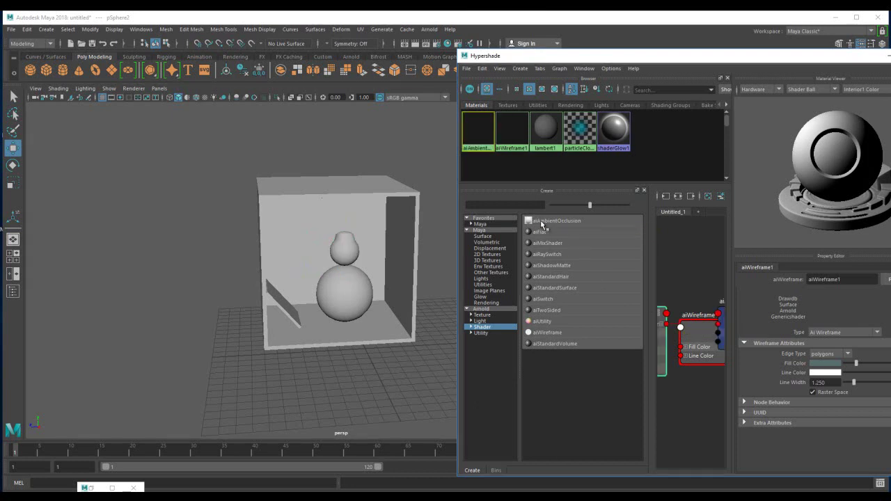
Enlarge the Hypershade, clear its node graph and add the aiAmbientOcclusion1 shader to the empty graph
drag(452, 249, 172, 218)
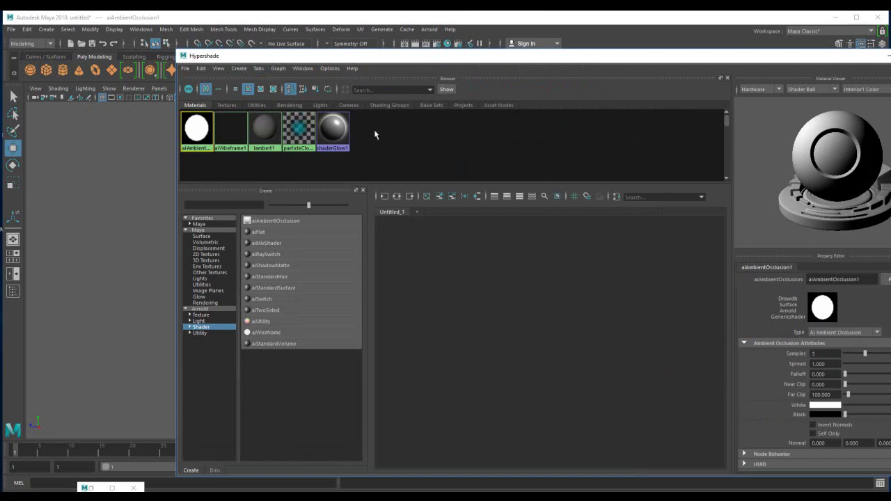
click(278, 68)
click(284, 97)
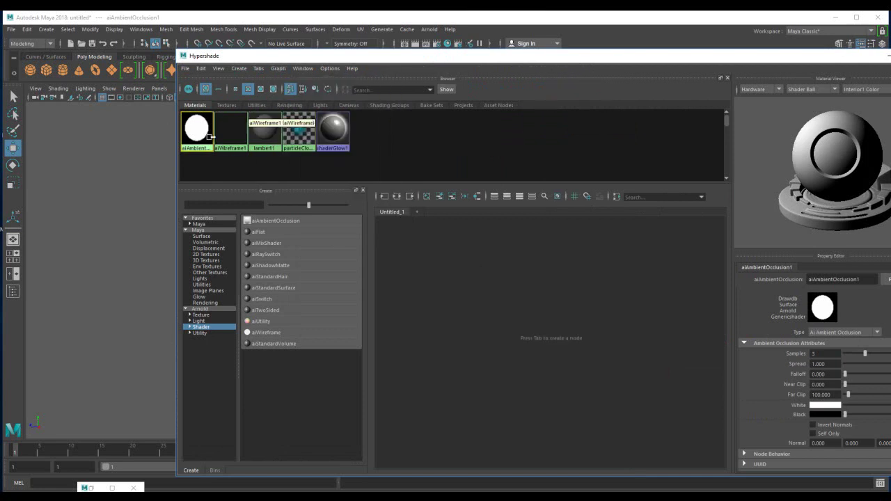
drag(197, 130, 459, 294)
Select the box, slab and both spheres, assign aiAmbientOcclusion1 to them and close the Hypershade
drag(324, 63, 648, 68)
drag(160, 154, 402, 389)
right_drag(768, 301, 771, 262)
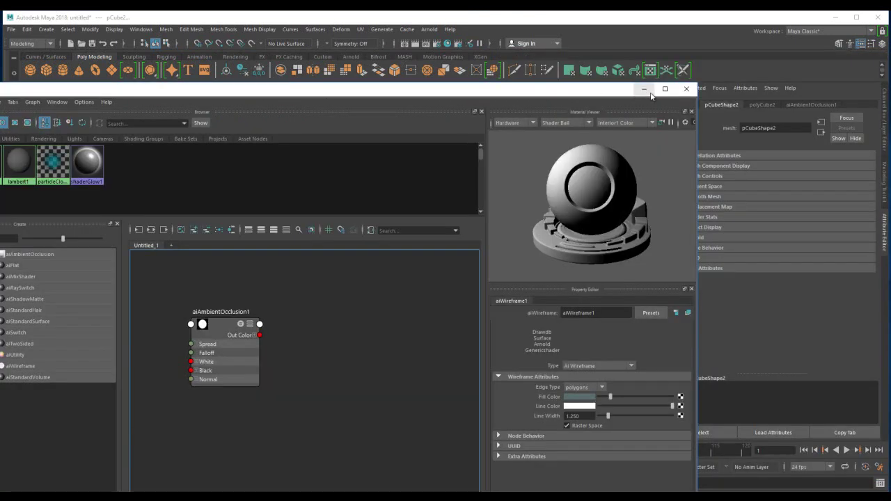
click(679, 89)
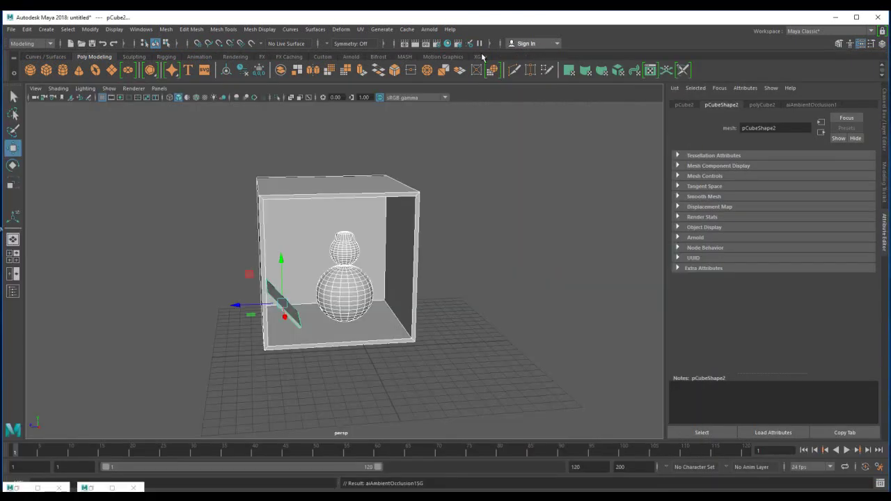
Render the scene in Arnold RenderView, place the render beside the viewport and clear the object selection
click(429, 29)
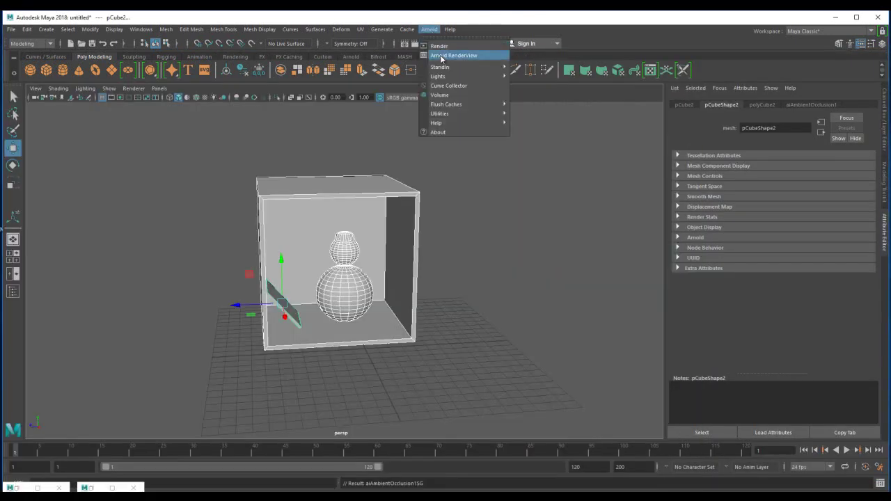
click(454, 55)
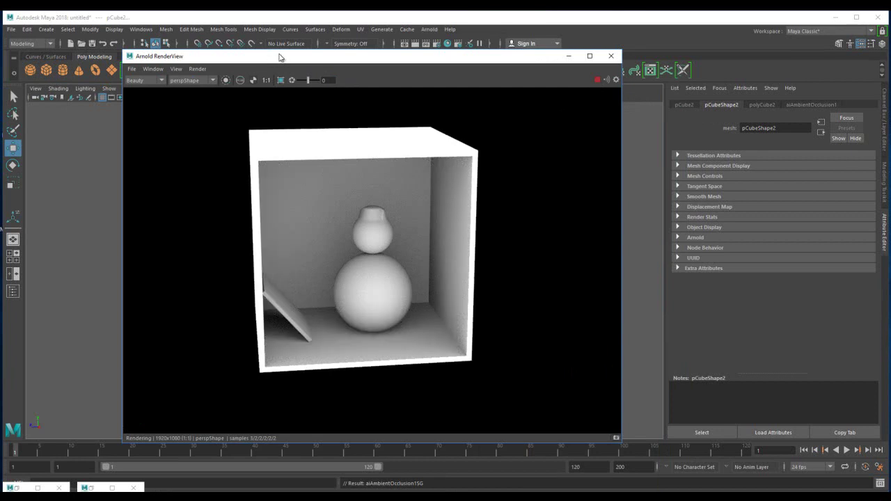
drag(279, 57, 671, 90)
click(206, 245)
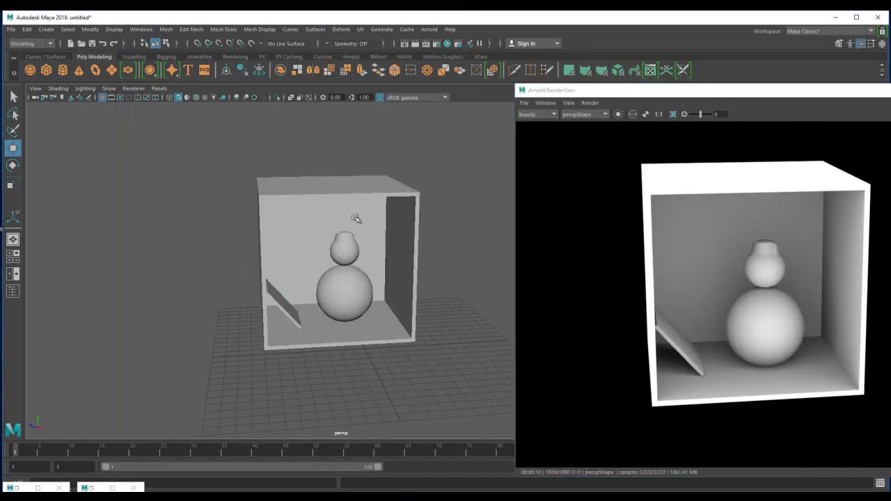
Check the Light Editor for scene lights, close it and compare the ambient occlusion render with the viewport
click(470, 44)
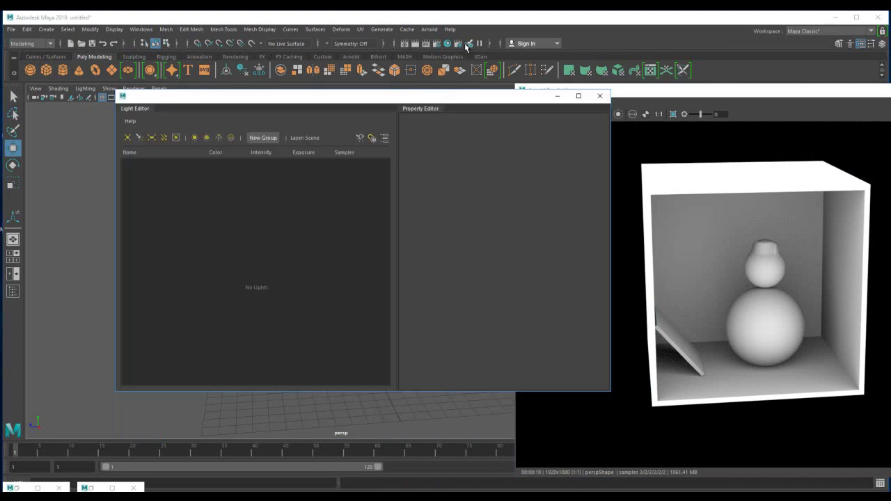
click(600, 96)
drag(592, 89, 321, 46)
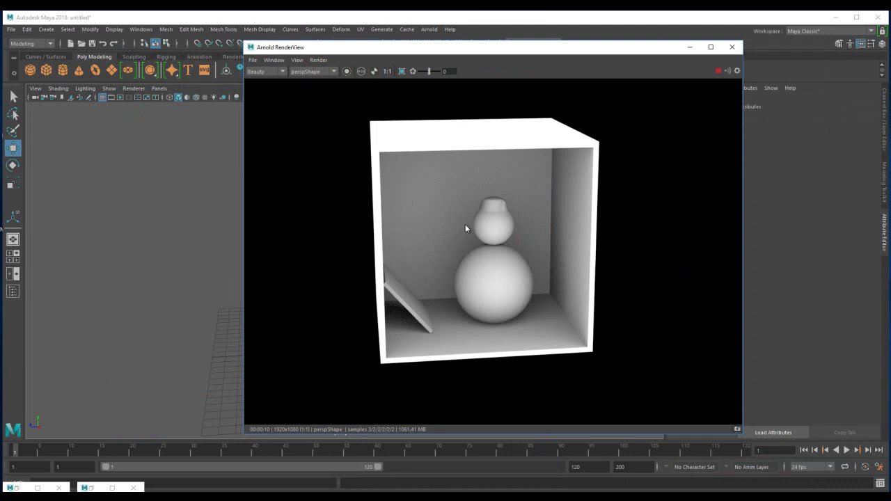
drag(673, 49, 532, 350)
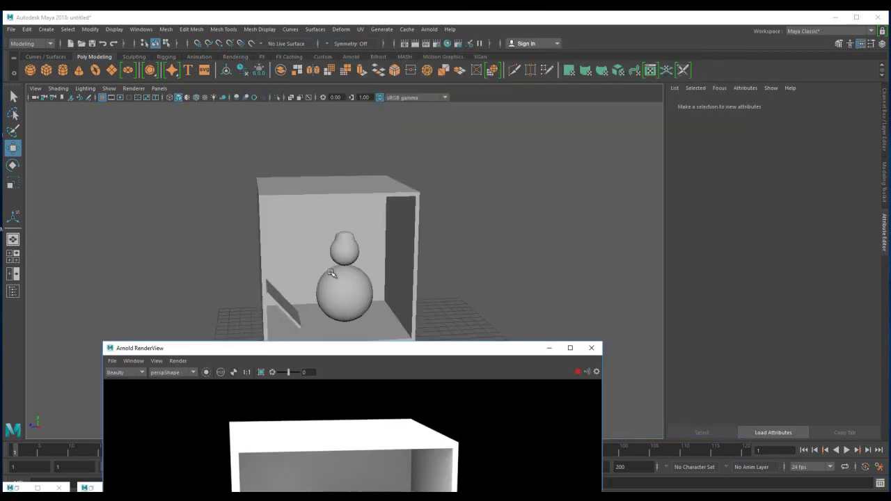
Move the small upper sphere along the red axis toward the box's open front with the render beside the viewport
drag(360, 347, 624, 82)
scroll(165, 276, up, 8)
alt+drag(294, 300, 259, 300)
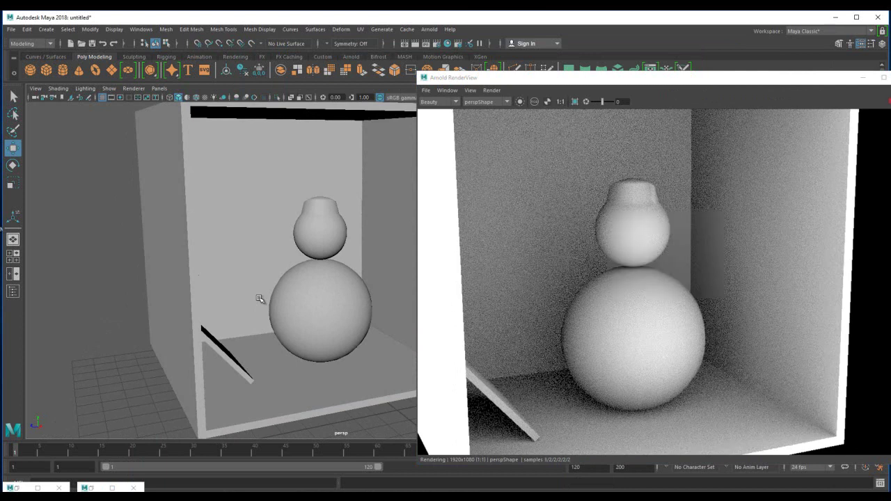
click(338, 244)
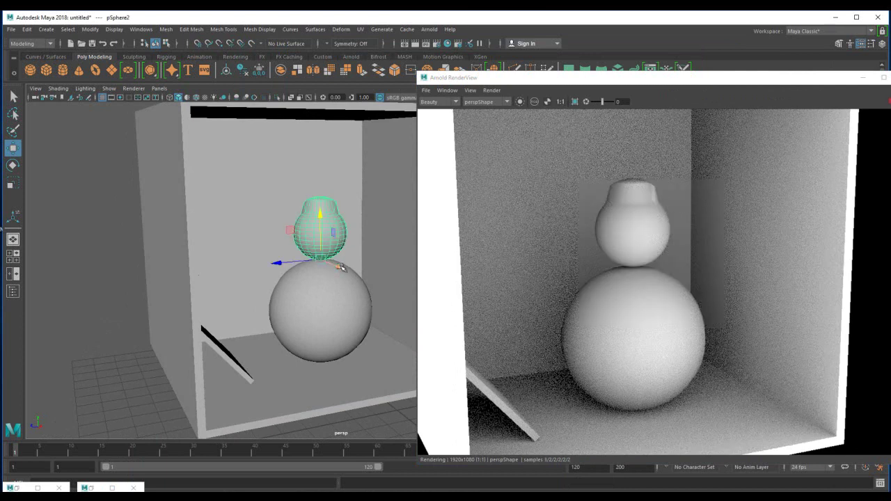
drag(346, 272, 355, 274)
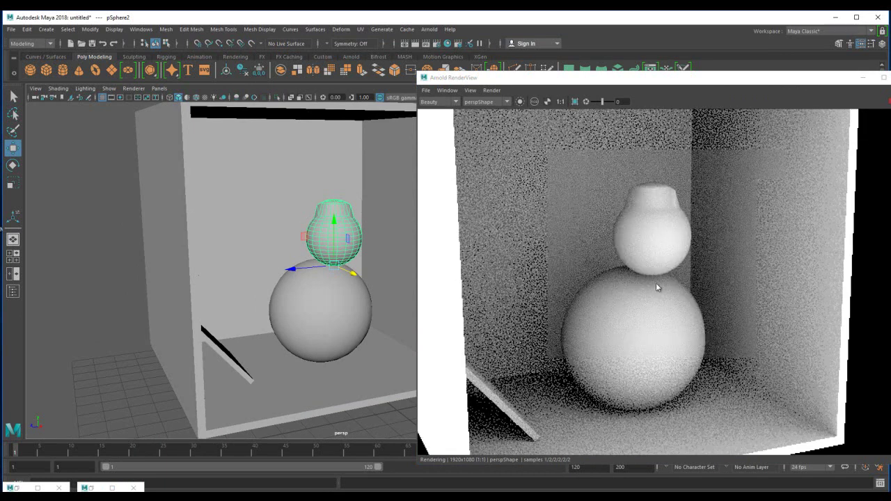
mouse_move(355, 274)
mouse_down()
mouse_move(370, 280)
mouse_move(353, 273)
mouse_up()
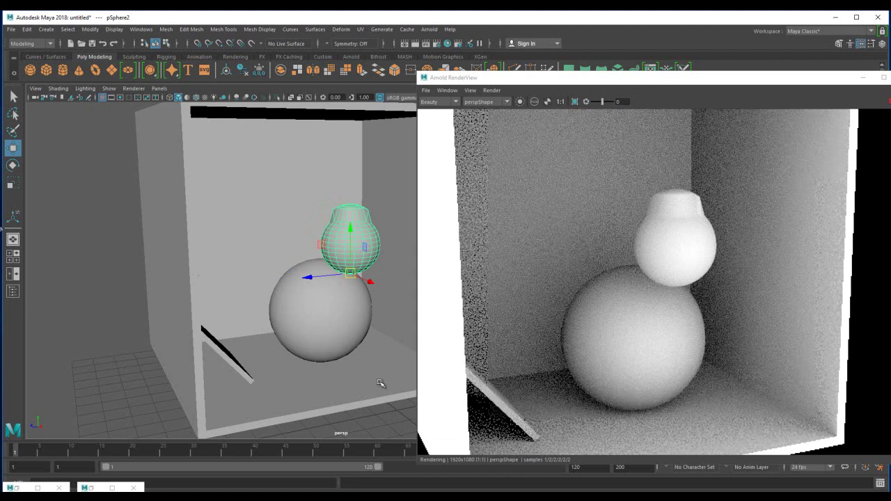
Examine the ambient occlusion shading on the spheres, slab and box from different angles and distances in the render
alt+drag(311, 360, 288, 360)
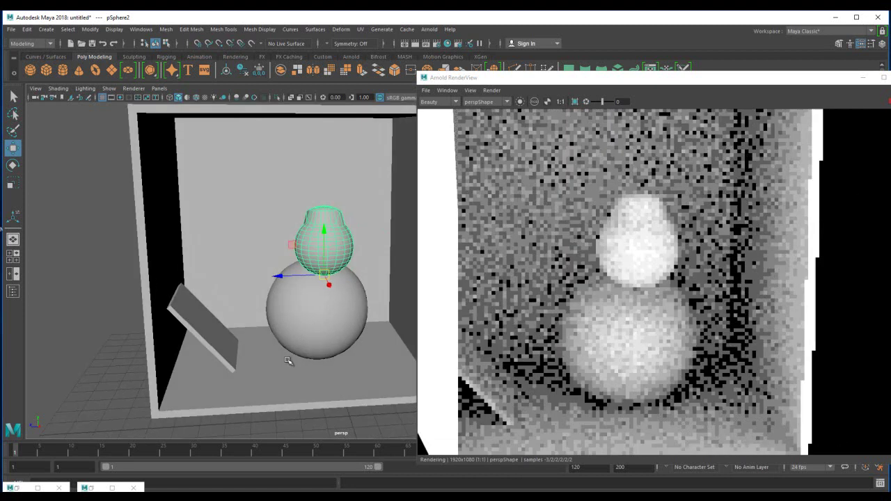
alt+drag(240, 331, 272, 352)
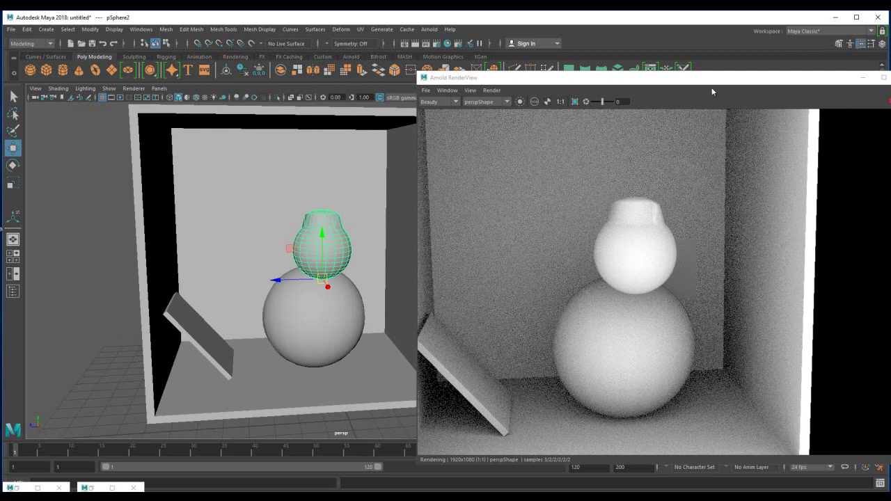
click(543, 228)
middle_drag(550, 221, 580, 234)
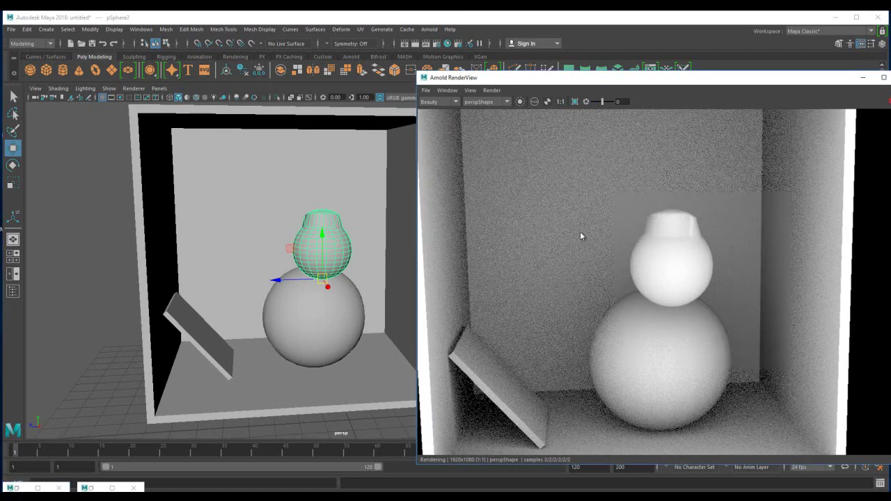
alt+middle_drag(271, 186, 293, 230)
alt+drag(293, 230, 328, 252)
alt+right_drag(328, 253, 201, 233)
alt+drag(278, 289, 264, 281)
scroll(279, 223, down, 10)
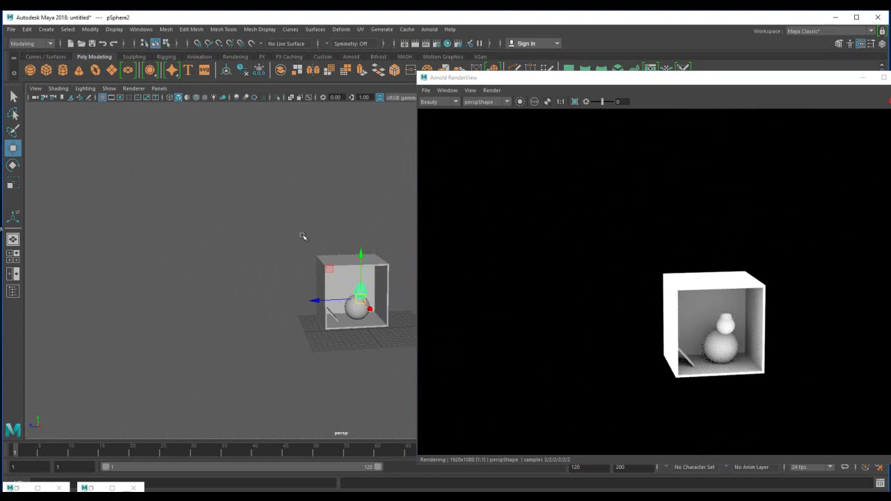
scroll(302, 301, up, 10)
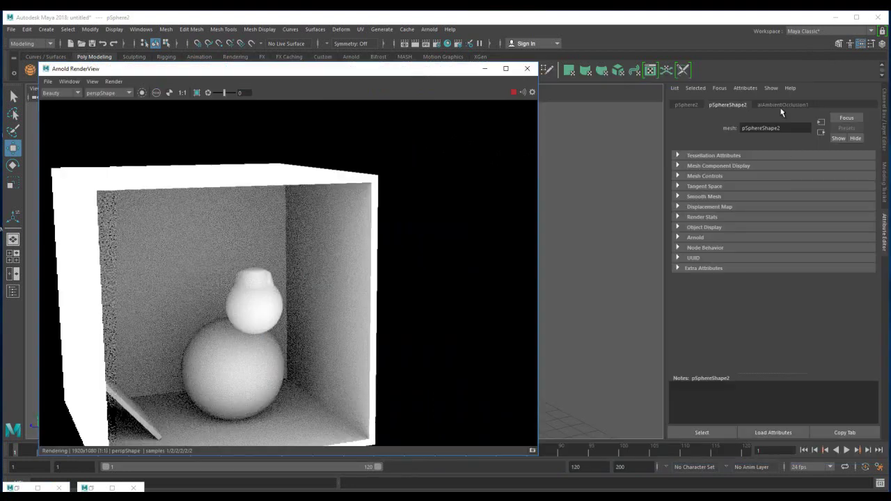
Set the aiAmbientOcclusion1 shader's falloff to 1 and inspect the shading inside the box in the render
click(782, 106)
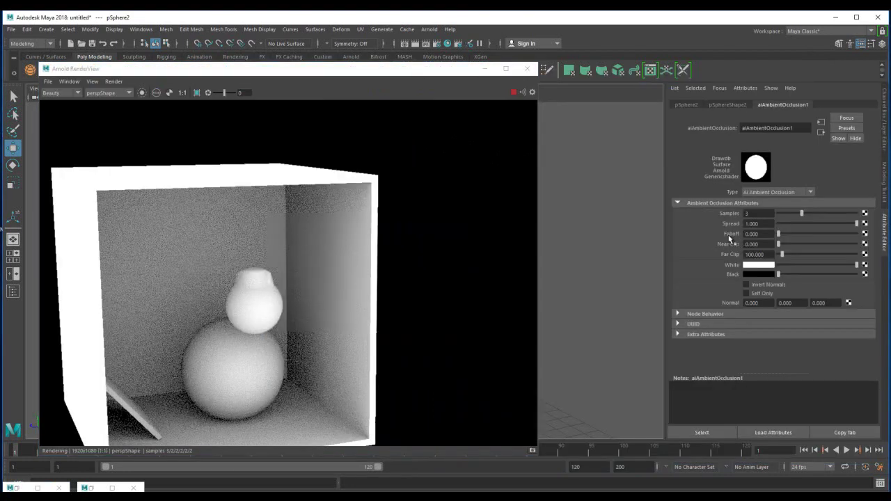
click(770, 234)
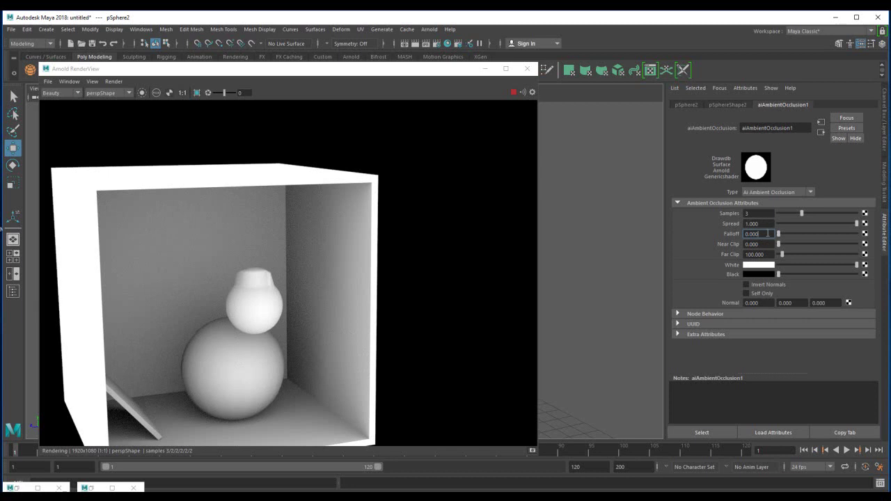
drag(760, 234, 744, 236)
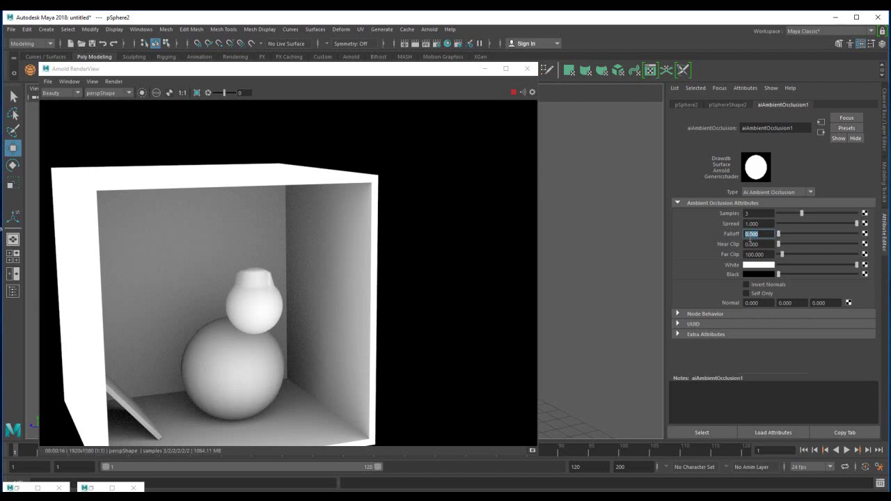
text(1)
key(Return)
alt+drag(233, 387, 295, 346)
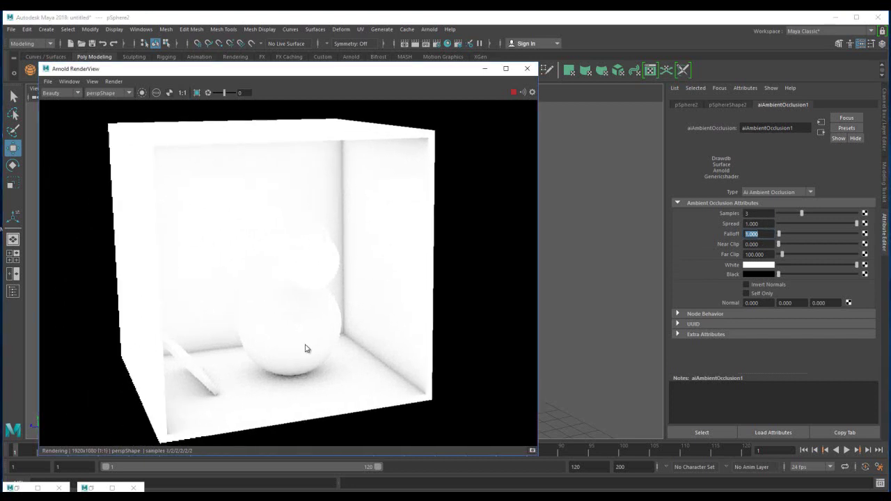
alt+middle_drag(273, 352, 243, 307)
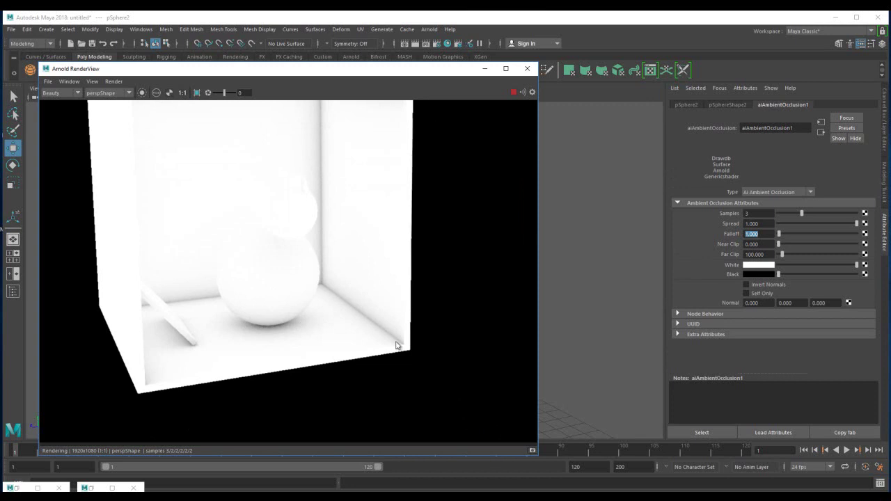
Set the aiAmbientOcclusion1 shader's falloff to 0.1 and frame the whole box in the render
drag(763, 233, 743, 238)
text(.1)
key(Return)
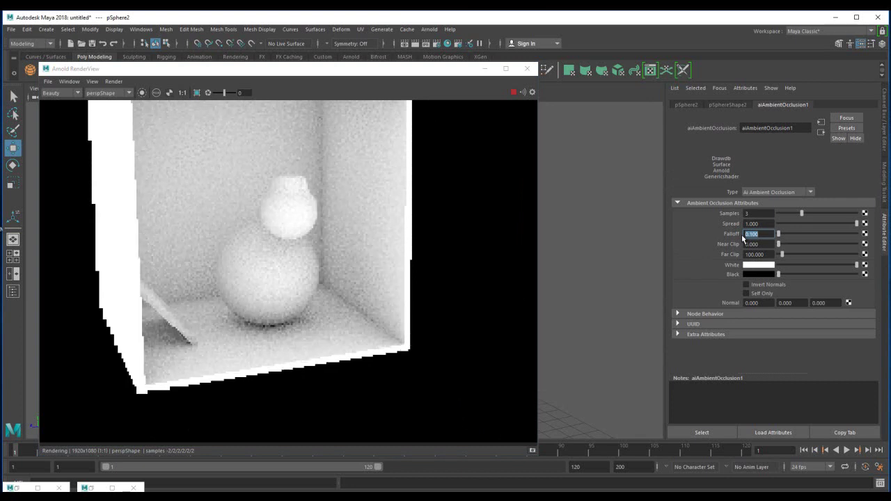
drag(361, 252, 397, 287)
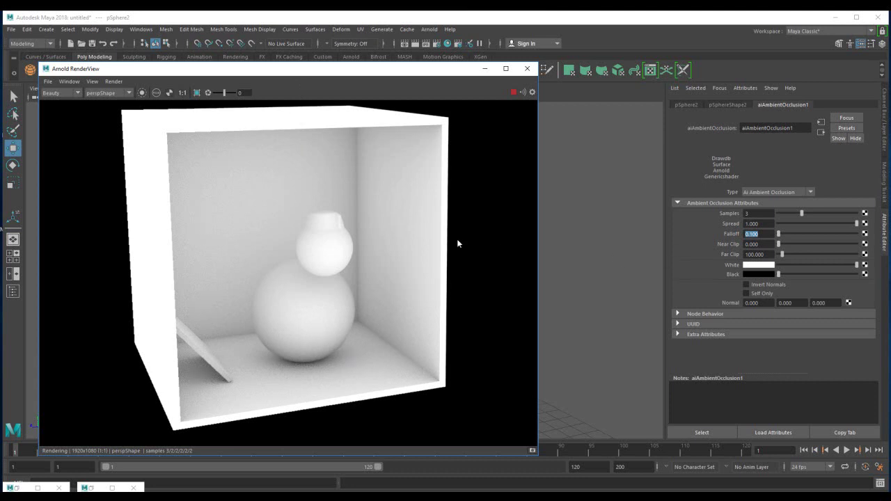
Set both the Diffuse samples and the Diffuse ray depth to 0 in the Arnold render settings and restart the render
click(513, 92)
click(437, 43)
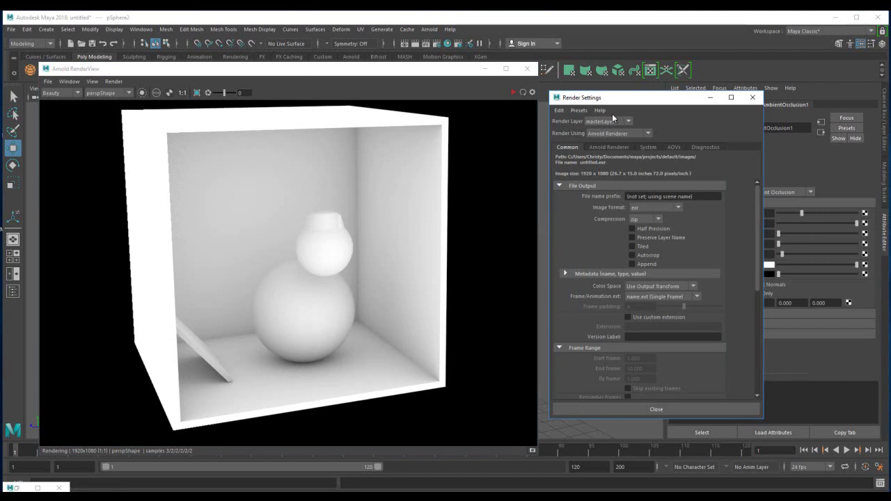
click(610, 147)
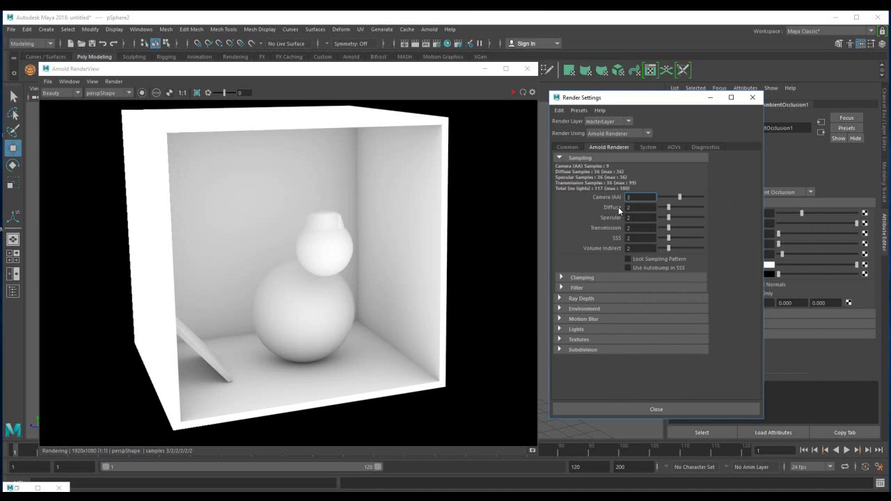
click(560, 159)
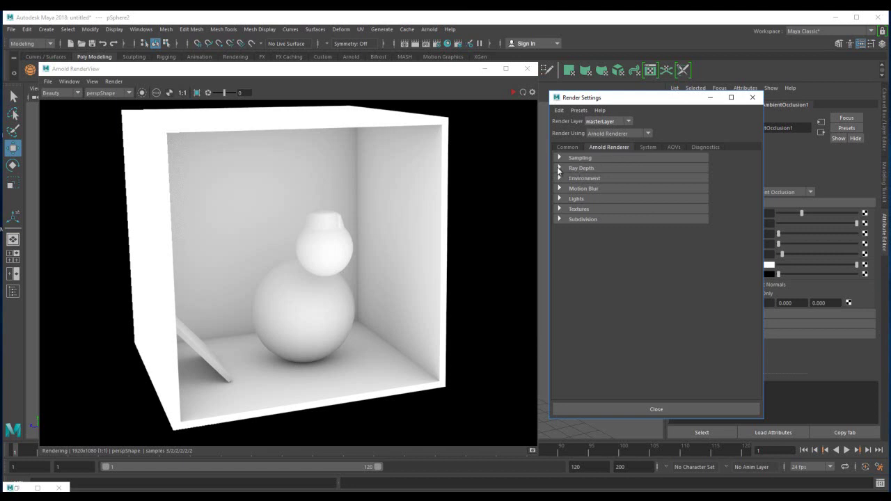
click(560, 158)
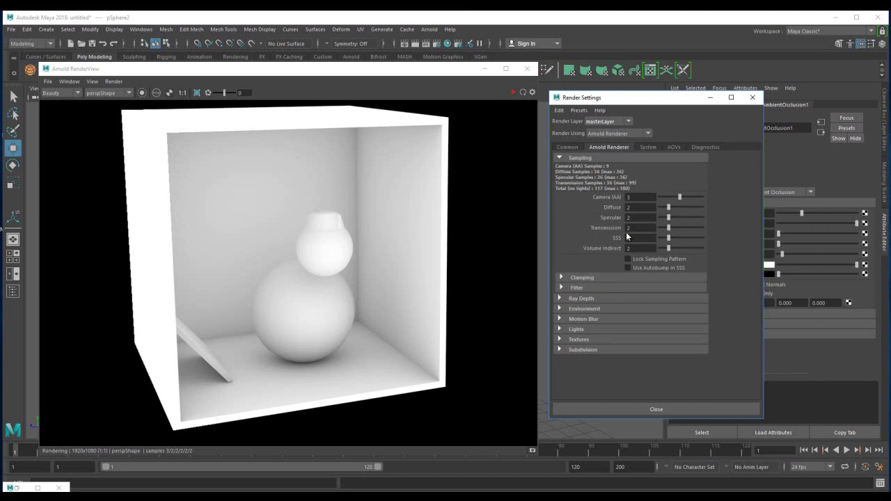
double_click(638, 207)
click(597, 299)
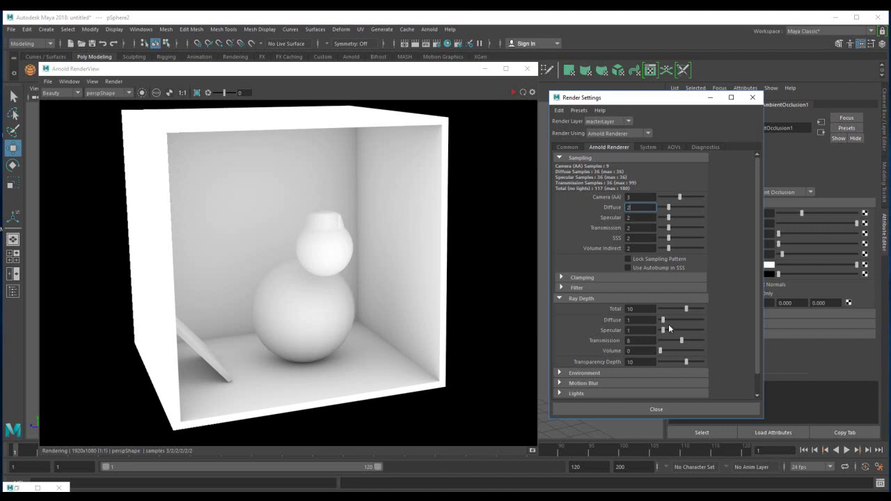
drag(664, 324, 659, 326)
drag(669, 208, 660, 207)
click(512, 96)
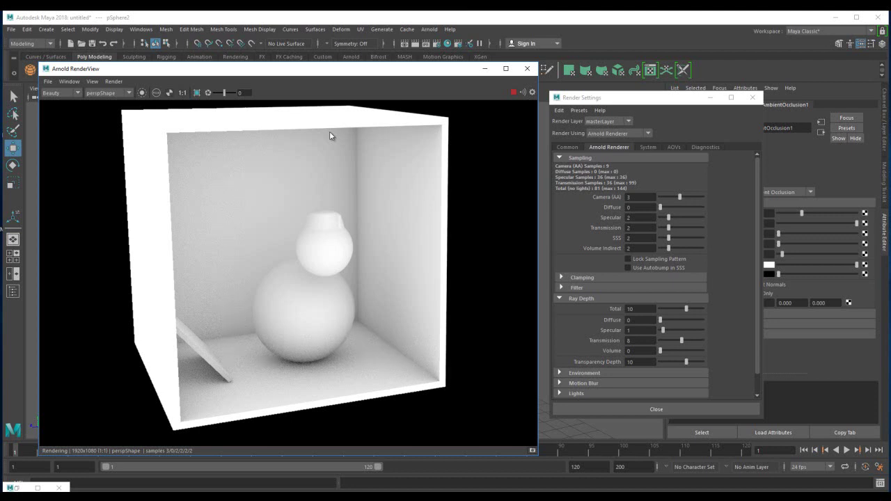
Move the small upper sphere down beside the large sphere, then stretch it upward and along the blue axis with the render beside the viewport
drag(325, 72, 890, 74)
drag(293, 309, 333, 370)
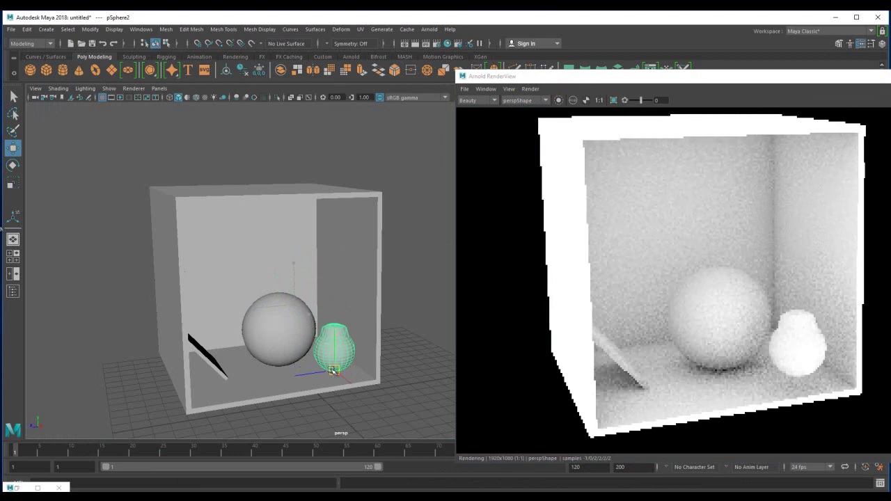
key(r)
drag(334, 326, 332, 230)
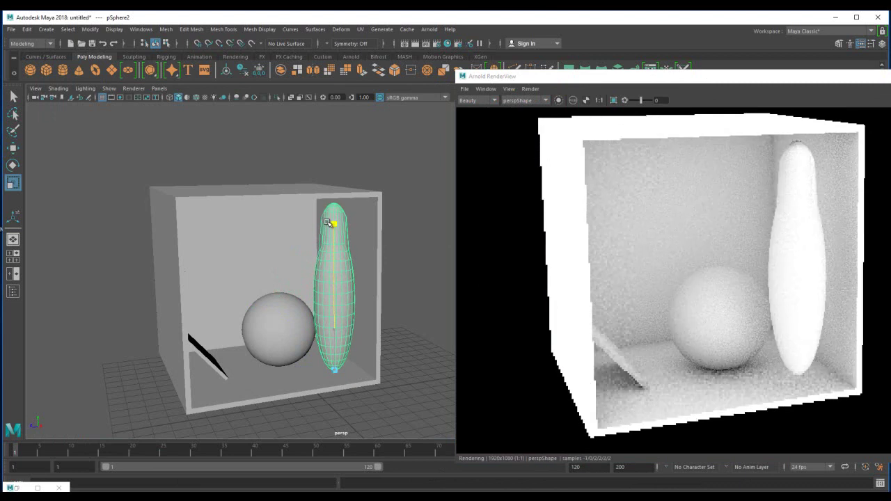
drag(295, 374, 255, 376)
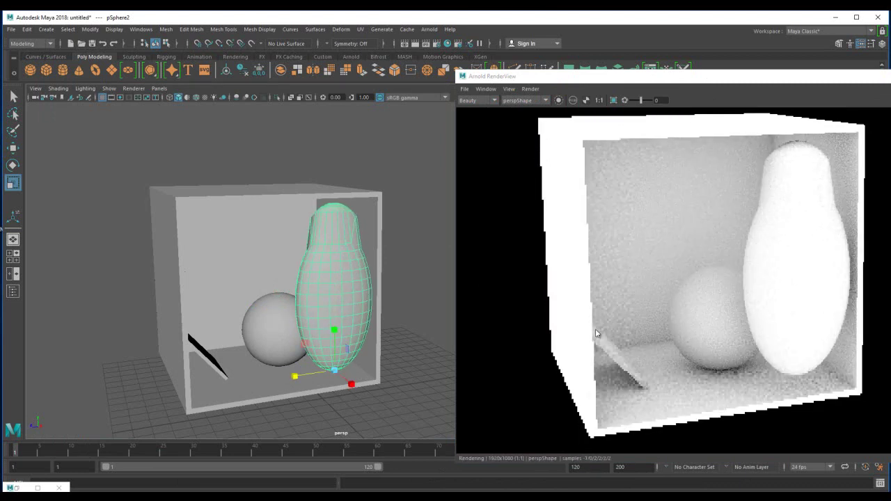
Add a directional light to the scene with the box
drag(821, 302, 644, 307)
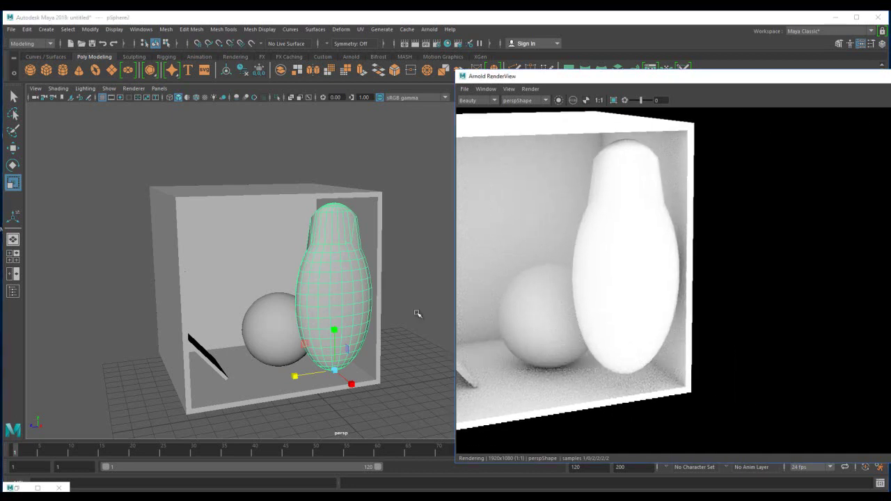
alt+drag(346, 377, 420, 364)
drag(563, 299, 617, 307)
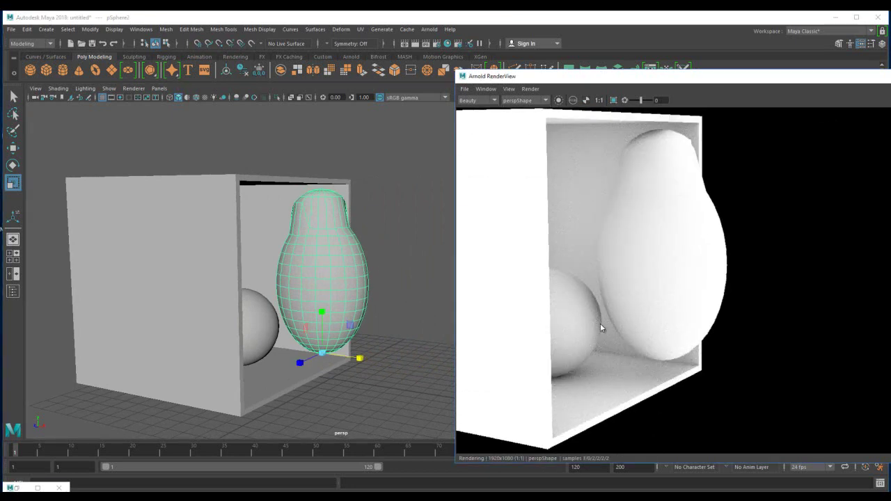
alt+drag(314, 281, 268, 307)
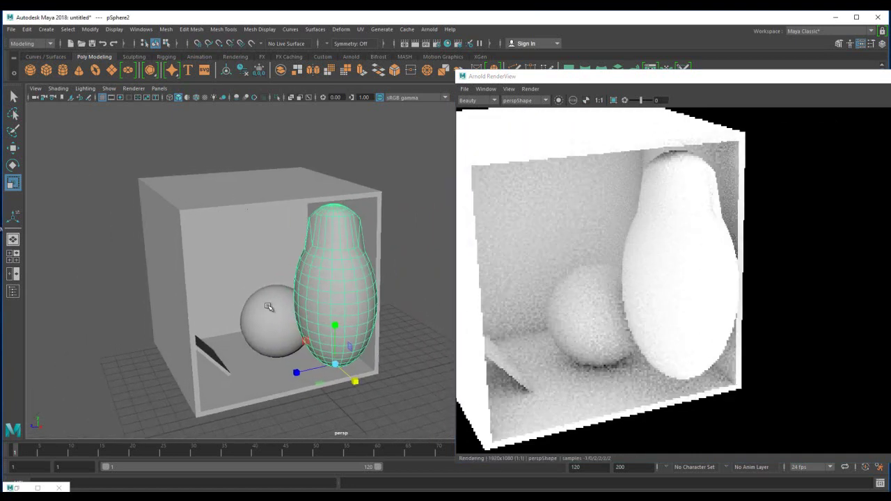
click(49, 30)
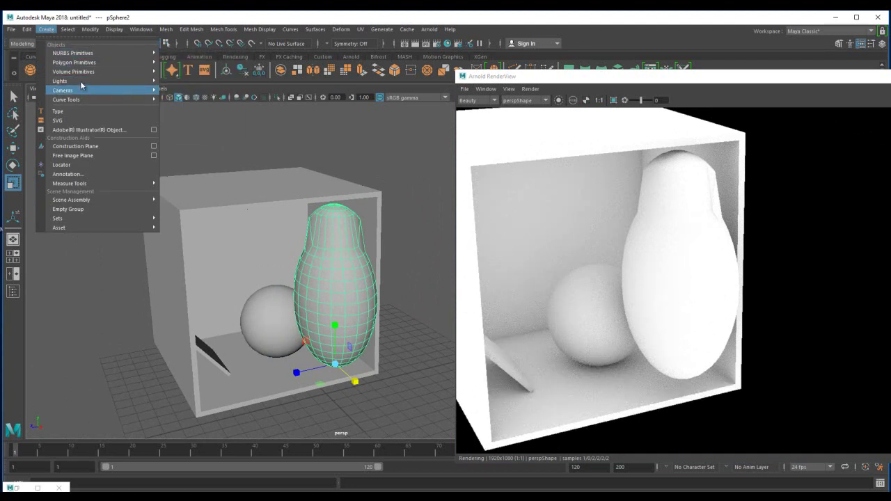
mouse_move(134, 83)
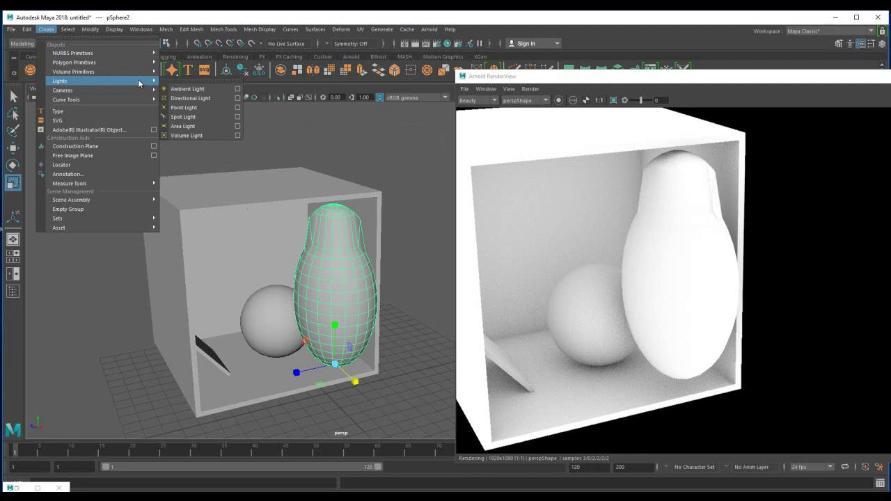
click(188, 99)
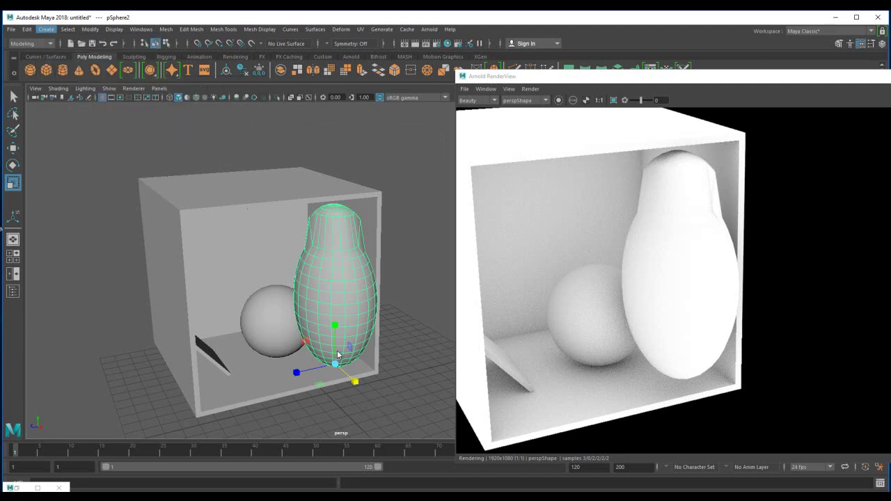
click(332, 417)
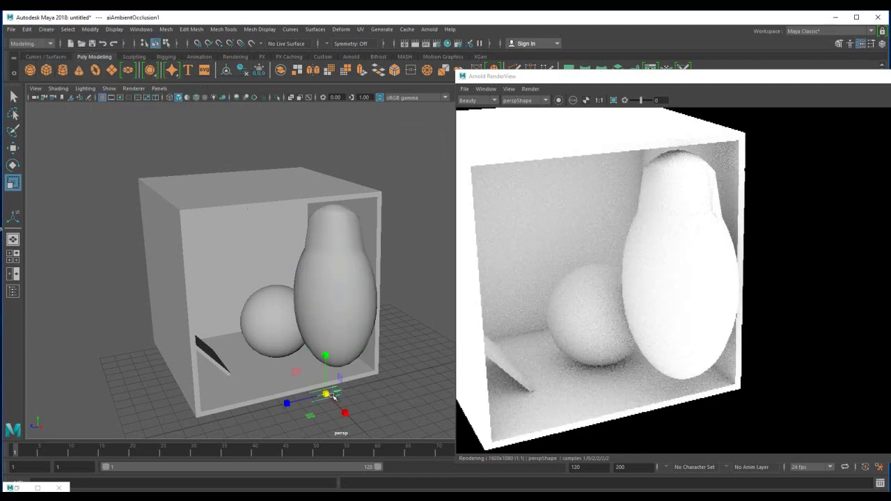
Place the directional light large inside the box and rotate it to shine diagonally downward
key(e)
drag(312, 393, 268, 321)
key(w)
key(e)
click(269, 325)
key(w)
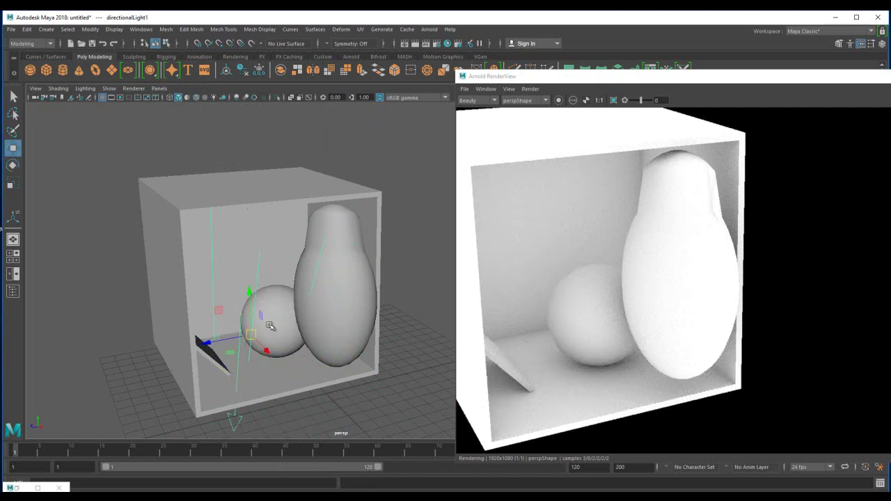
key(e)
mouse_move(269, 326)
mouse_down()
mouse_move(255, 328)
mouse_move(286, 326)
mouse_move(260, 313)
mouse_up()
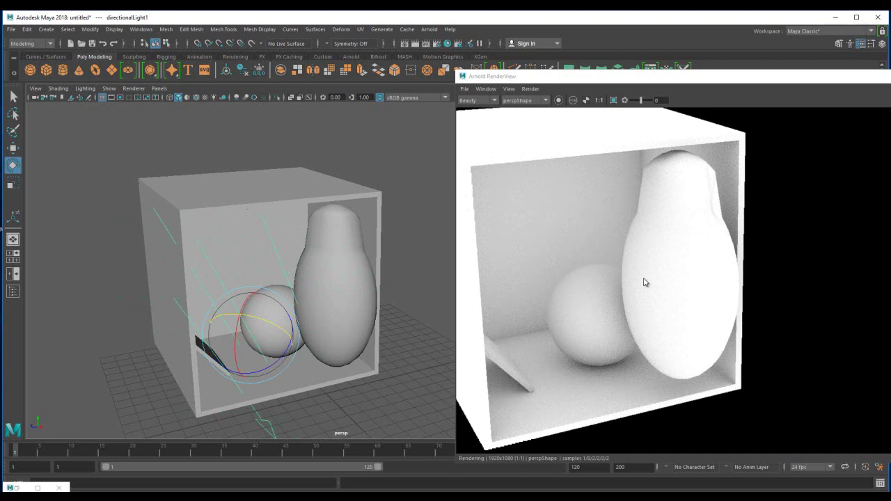
Squash the stretched small sphere vertically into a low, wide shape beside the large sphere
click(310, 313)
key(r)
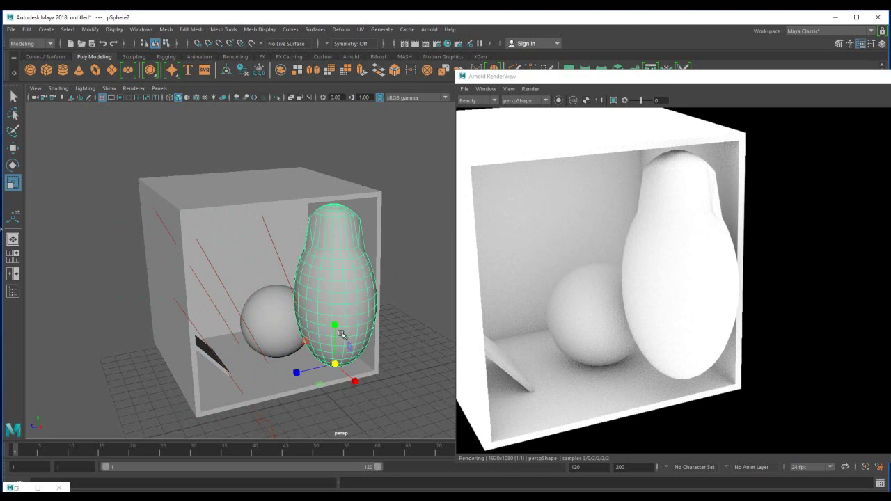
drag(337, 325, 335, 345)
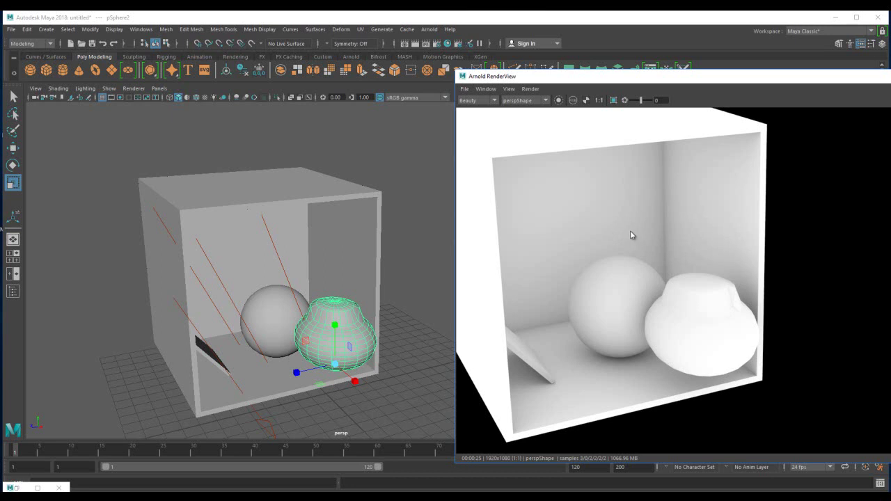
Delete the directional light from the scene
click(258, 356)
alt+drag(259, 356, 253, 269)
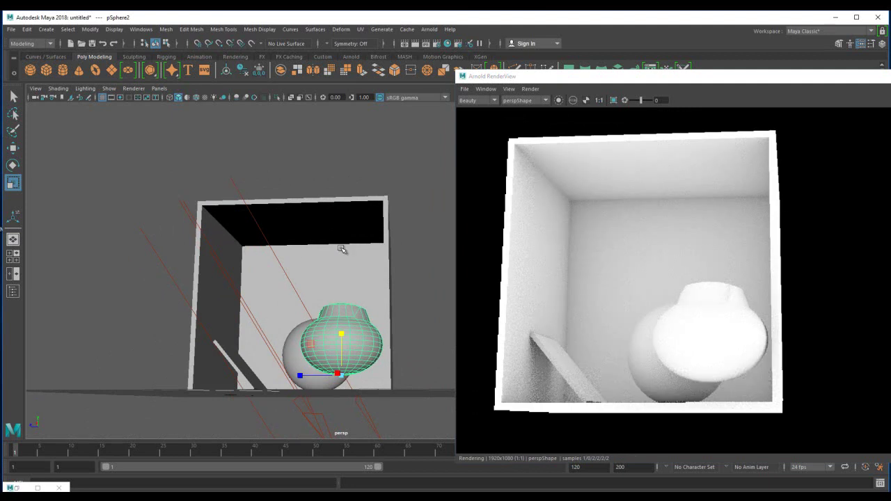
alt+drag(348, 320, 340, 345)
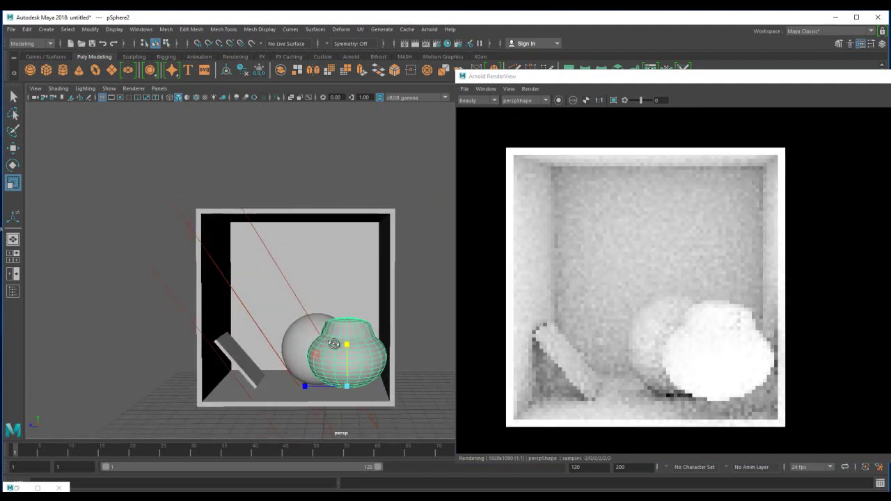
key(w)
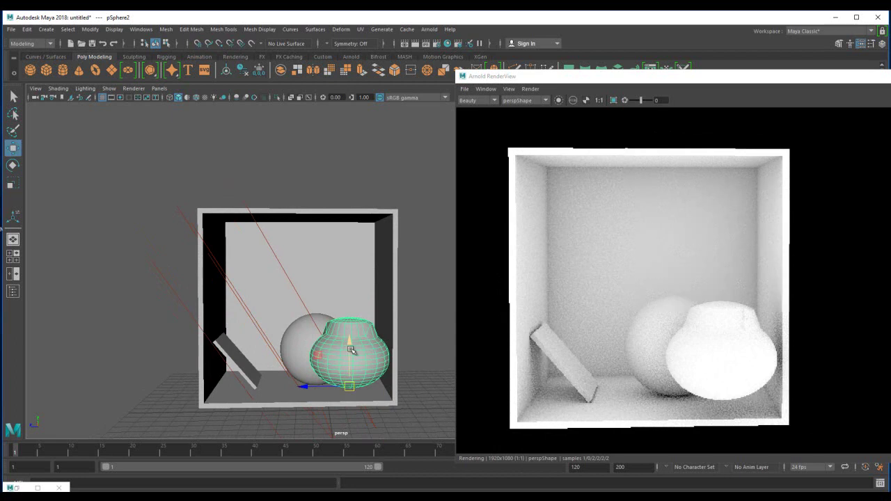
drag(352, 344, 311, 344)
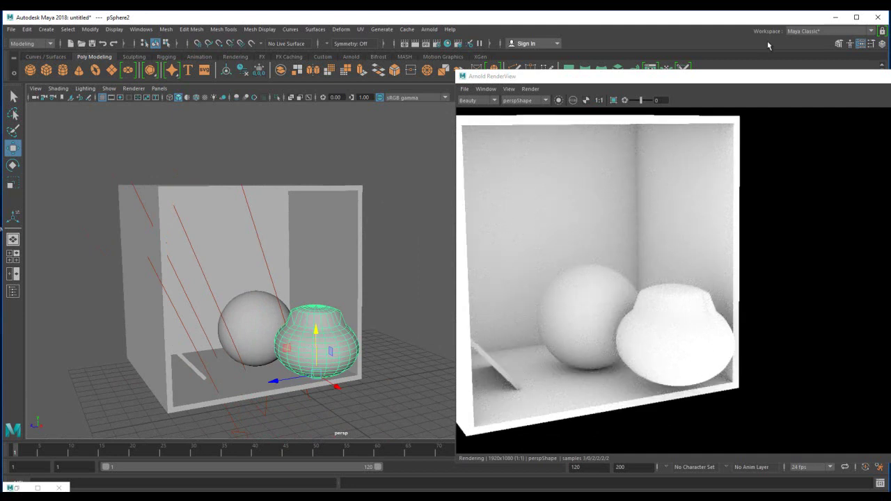
click(776, 78)
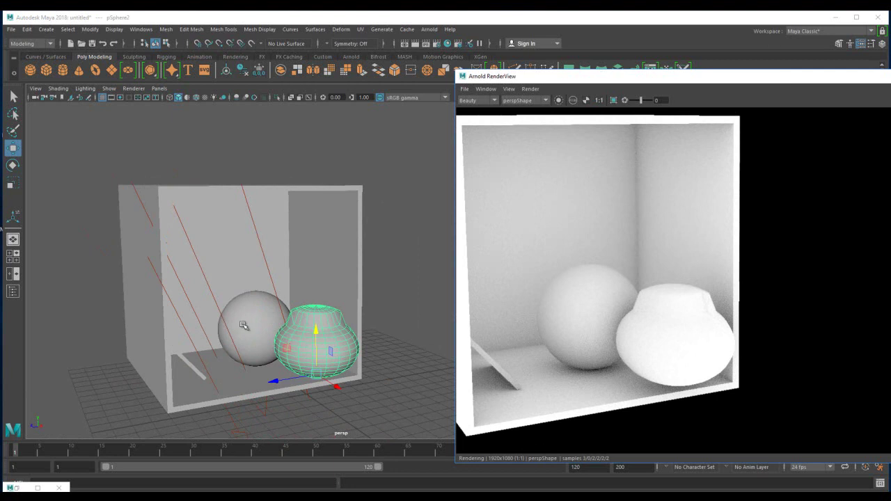
click(203, 274)
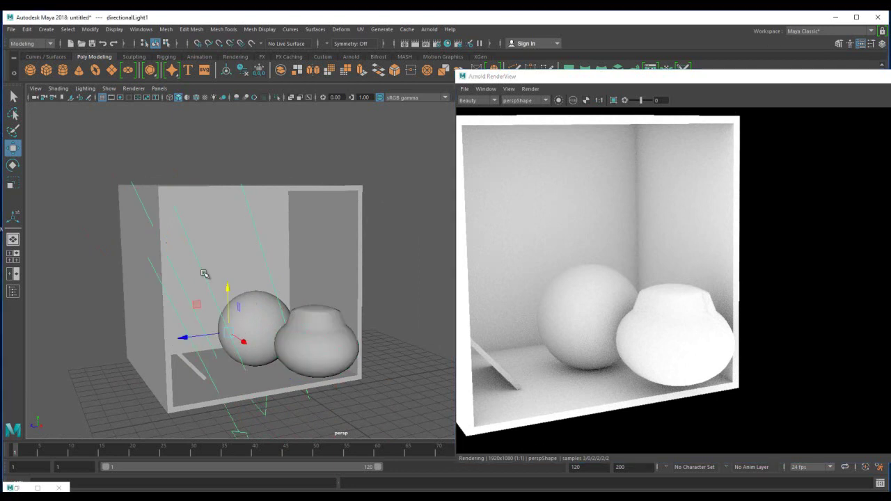
key(Delete)
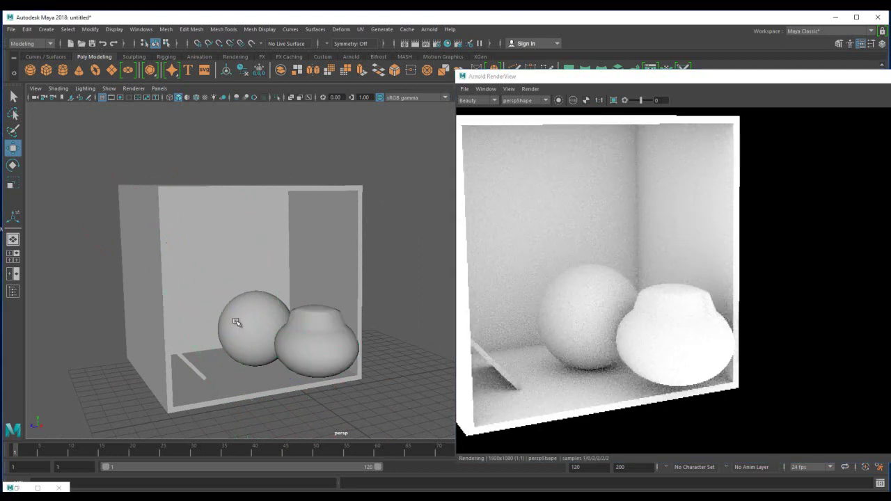
Frame the whole box in the render, then put away the Arnold render view and the render settings
alt+middle_drag(234, 279, 247, 269)
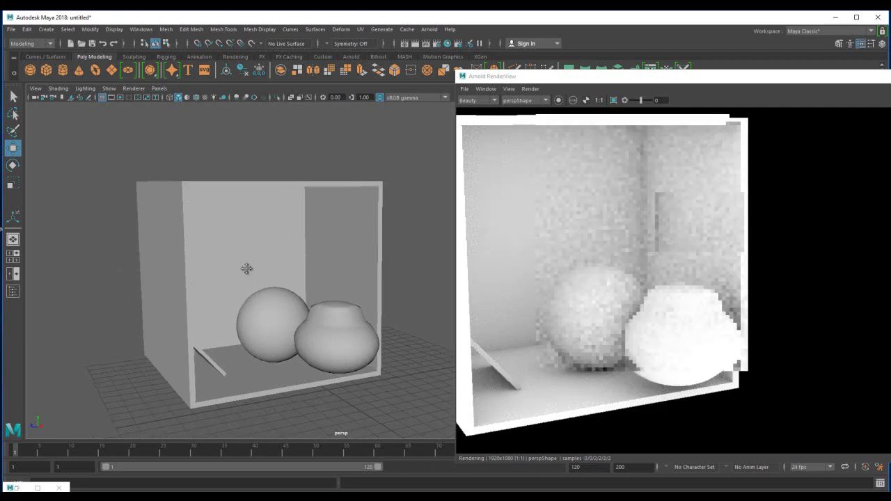
alt+drag(247, 269, 274, 263)
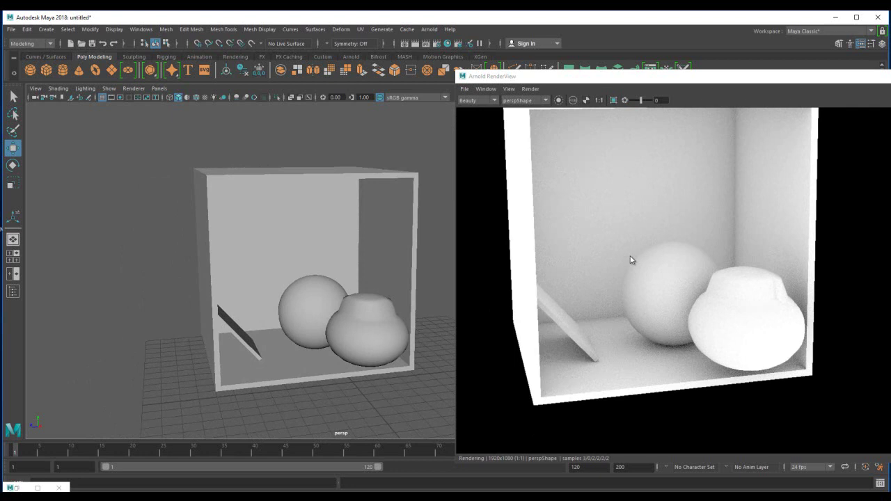
drag(737, 79, 521, 73)
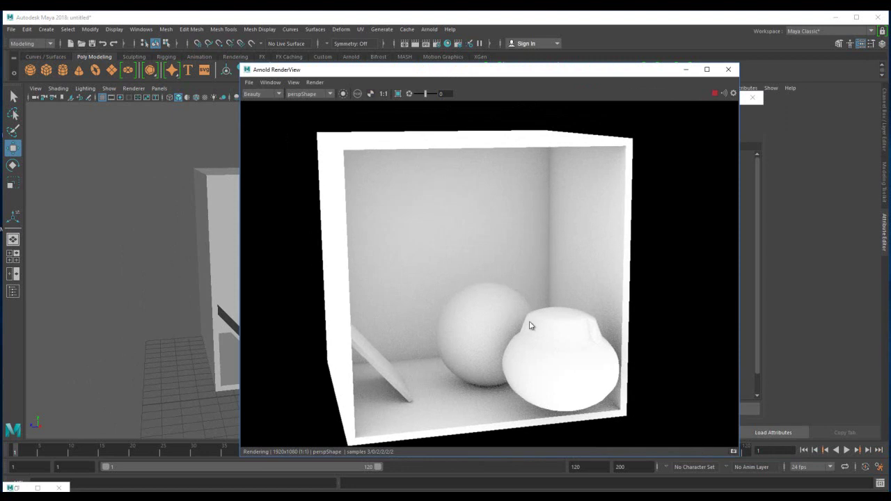
click(686, 70)
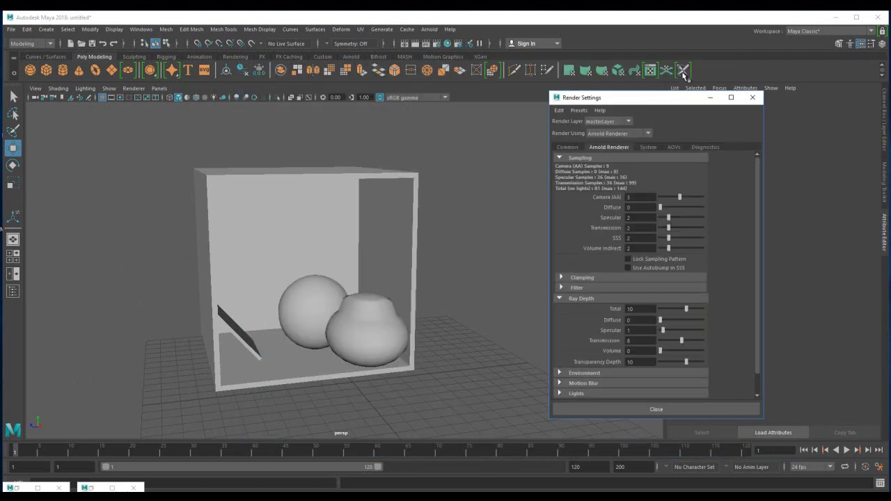
click(752, 97)
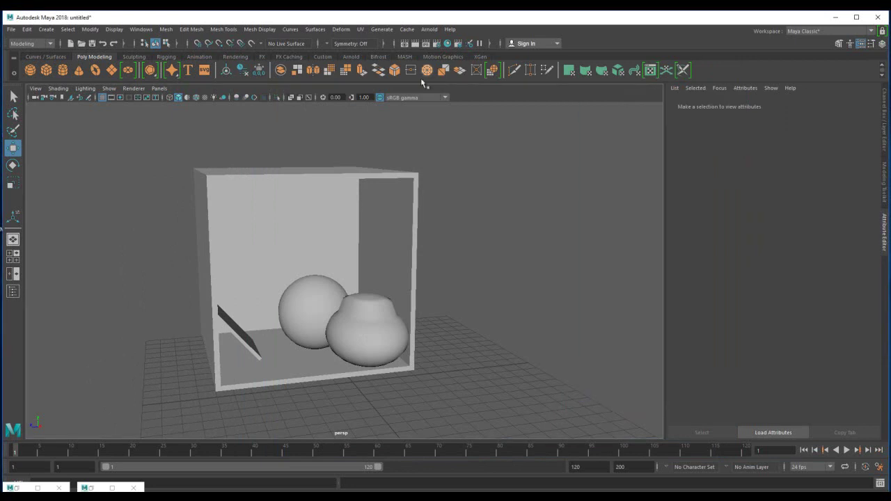
Open Hypershade and place its window beside the box so the Arnold shader list and the spheres are both accessible
click(458, 44)
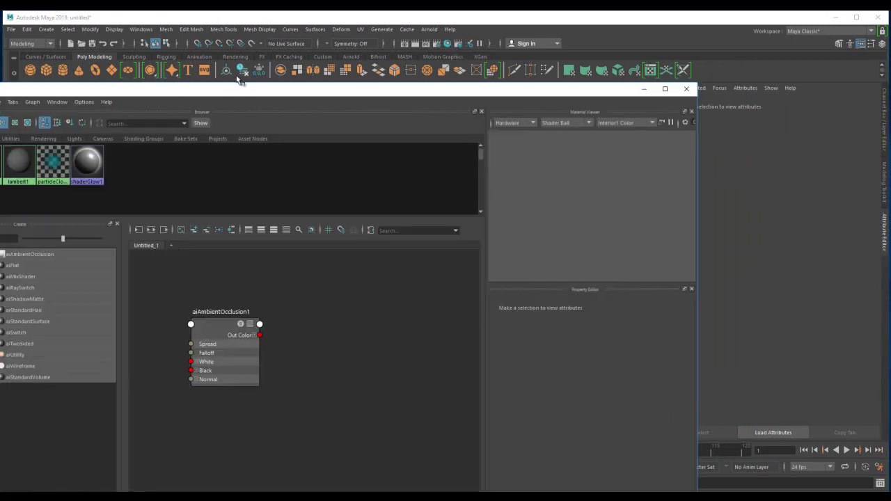
drag(161, 96, 518, 156)
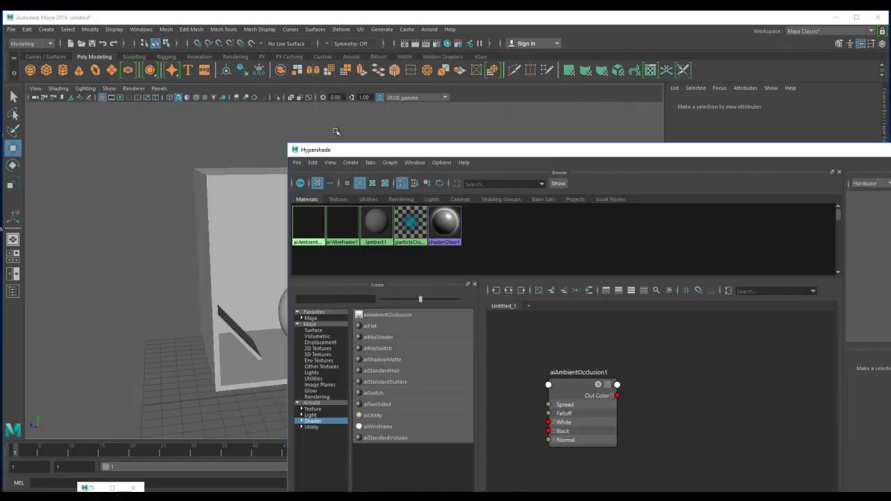
drag(371, 153, 452, 116)
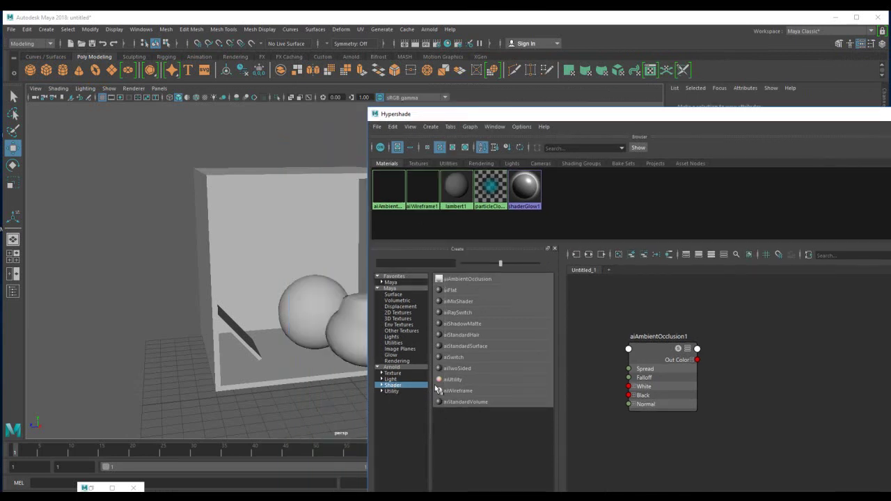
Create an aiStandardSurface material and assign it to the box, the slab and both spheres
click(459, 346)
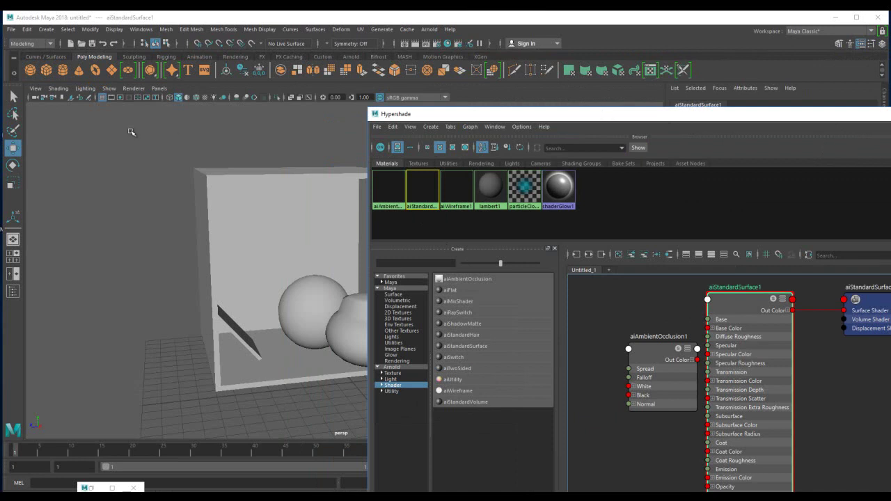
drag(131, 132, 442, 444)
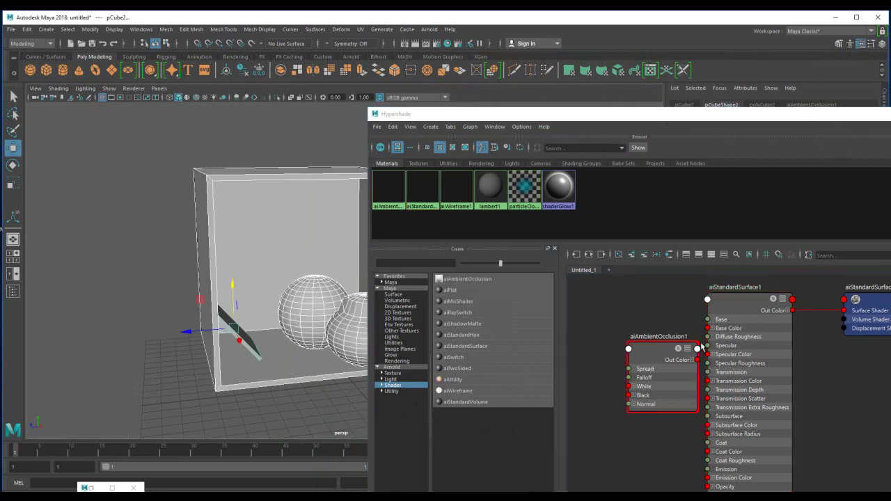
right_drag(721, 310, 711, 262)
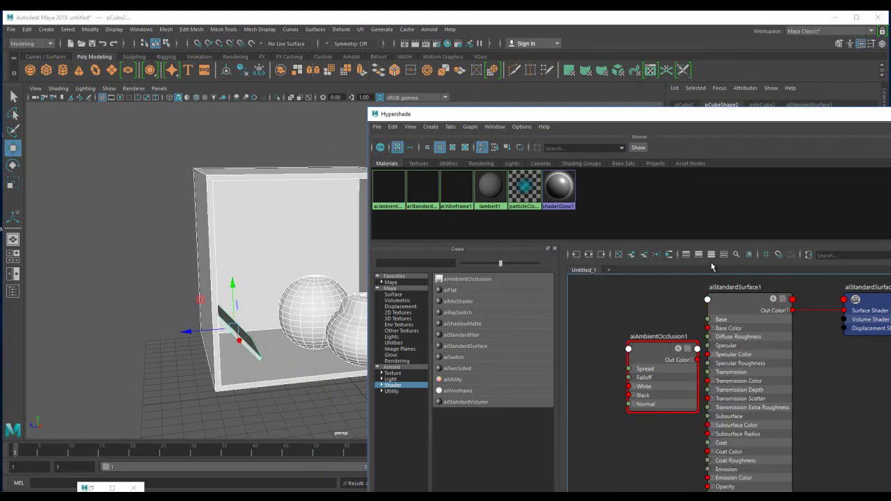
click(167, 178)
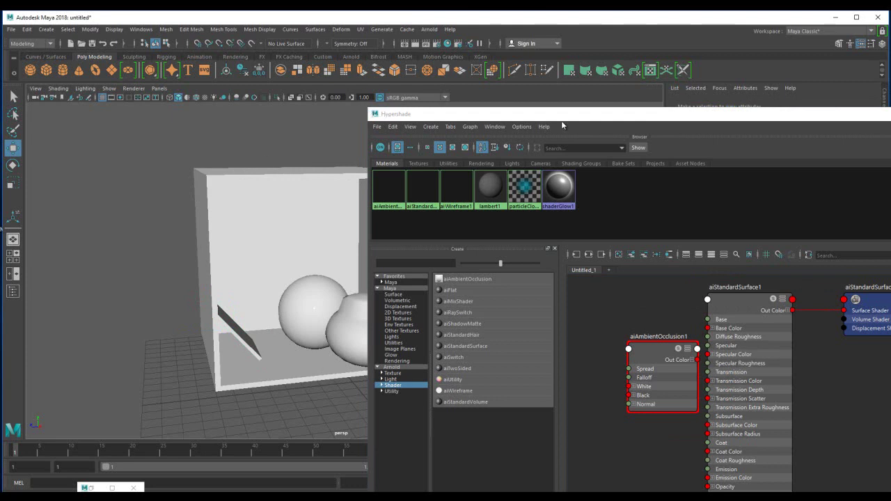
Show the aiStandardSurface1 attributes, lower the Hypershade window and bring back the Arnold render view beside the box
click(724, 308)
drag(709, 115, 380, 422)
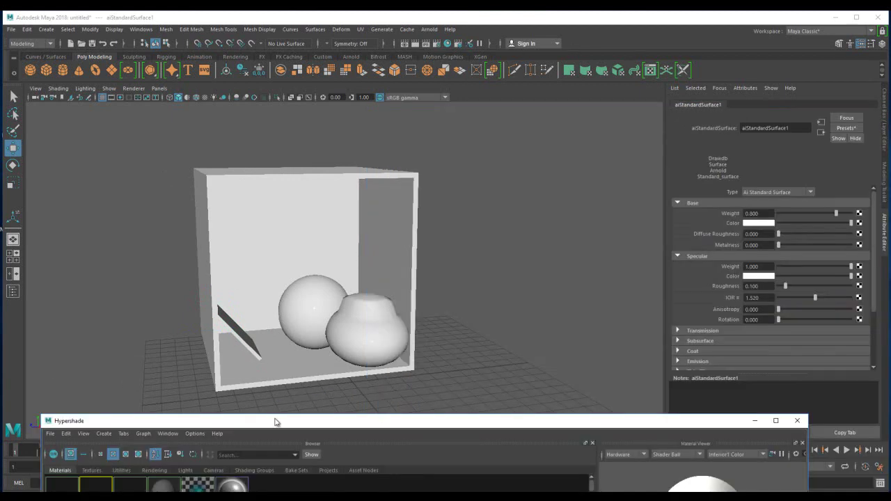
drag(277, 421, 482, 424)
click(88, 490)
click(92, 489)
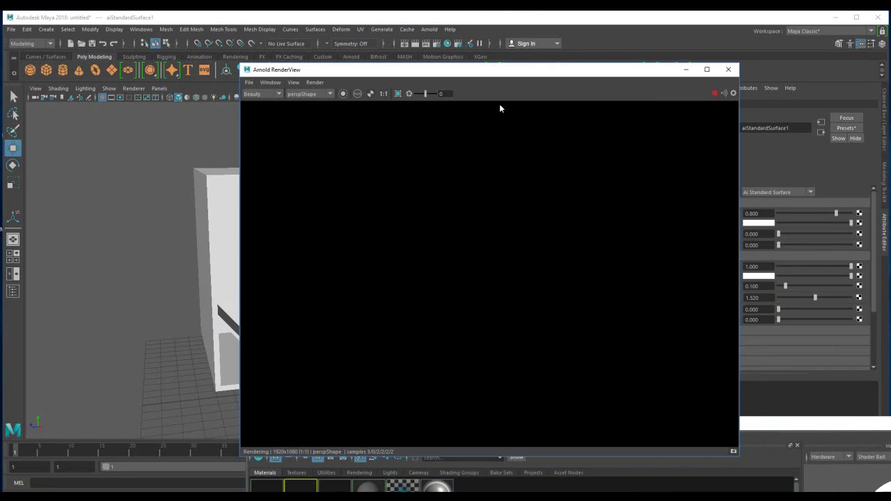
drag(454, 72, 581, 71)
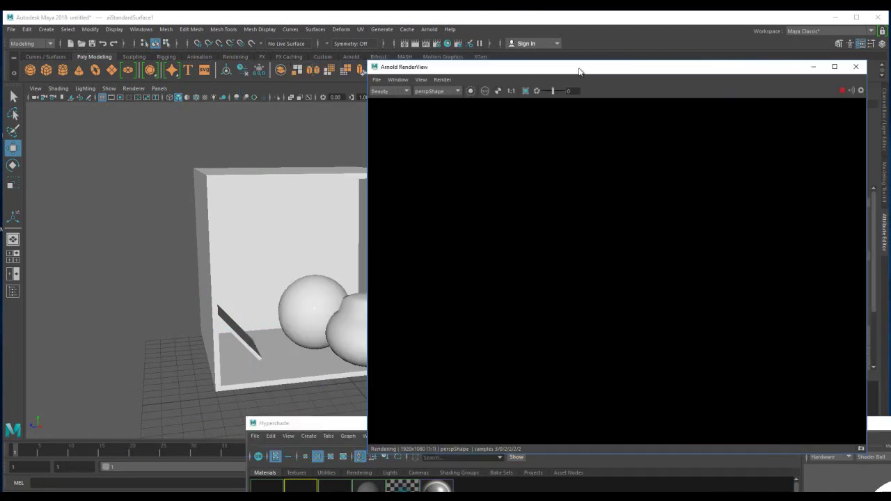
Add a directional light to the scene and fit the image in the Arnold render view
alt+drag(243, 281, 266, 305)
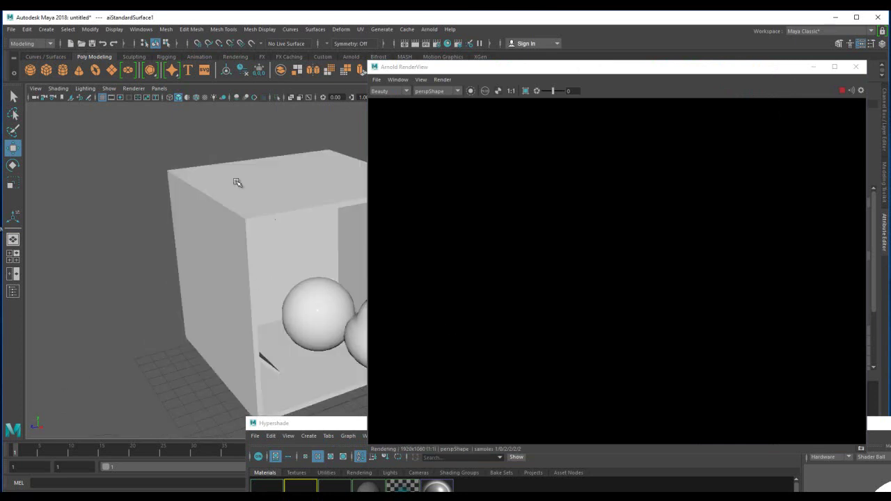
click(46, 29)
mouse_move(69, 83)
click(190, 98)
scroll(656, 303, down, 2)
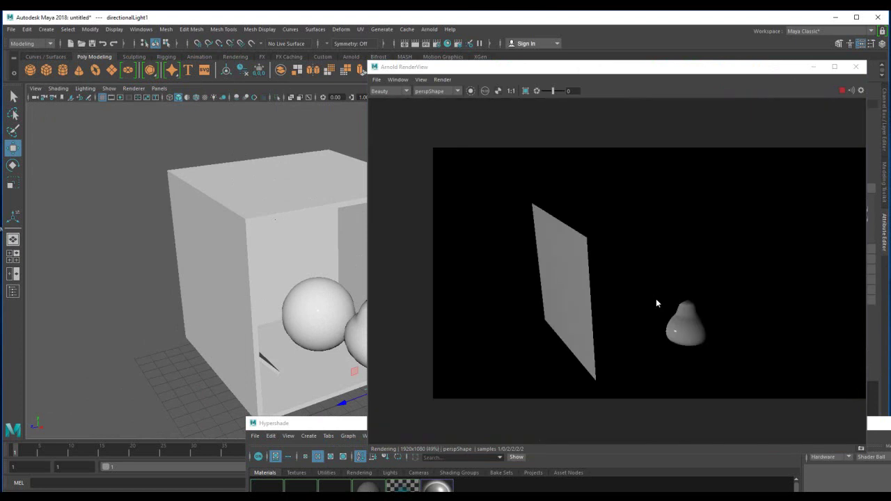
Enlarge the directional light's icon and rotate the light so it shines into the open box onto the spheres
alt+middle_drag(258, 336, 152, 295)
key(r)
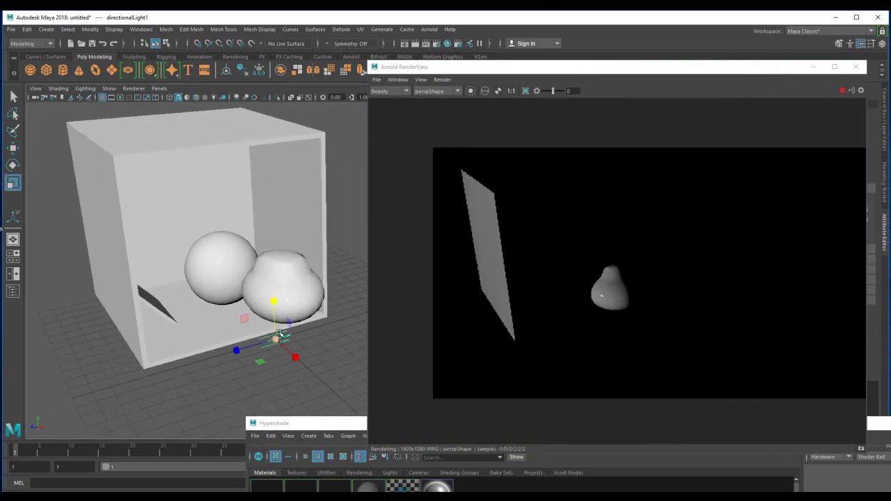
drag(278, 333, 371, 341)
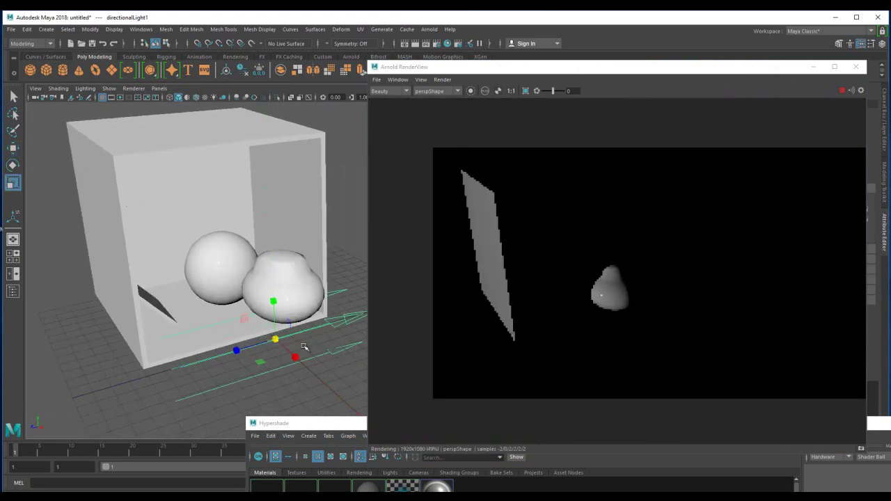
key(e)
drag(306, 327, 309, 324)
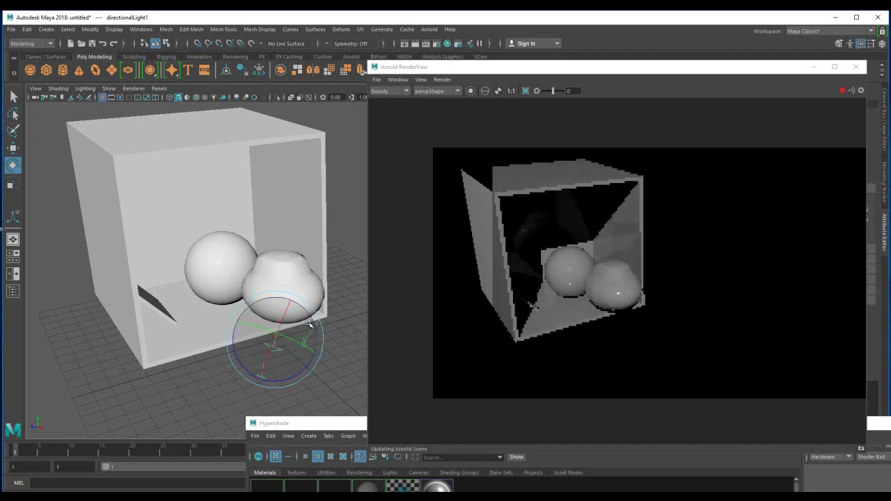
middle_drag(459, 245, 598, 302)
scroll(517, 246, up, 3)
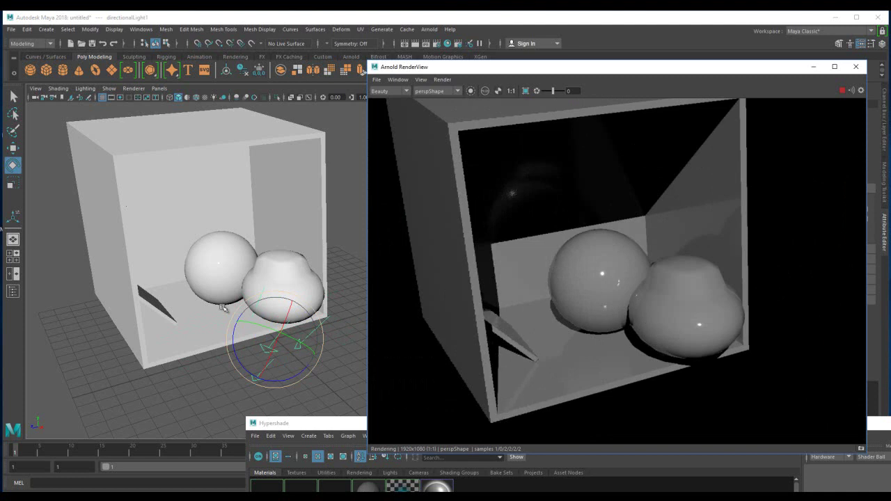
middle_drag(519, 179, 532, 215)
alt+drag(237, 315, 199, 326)
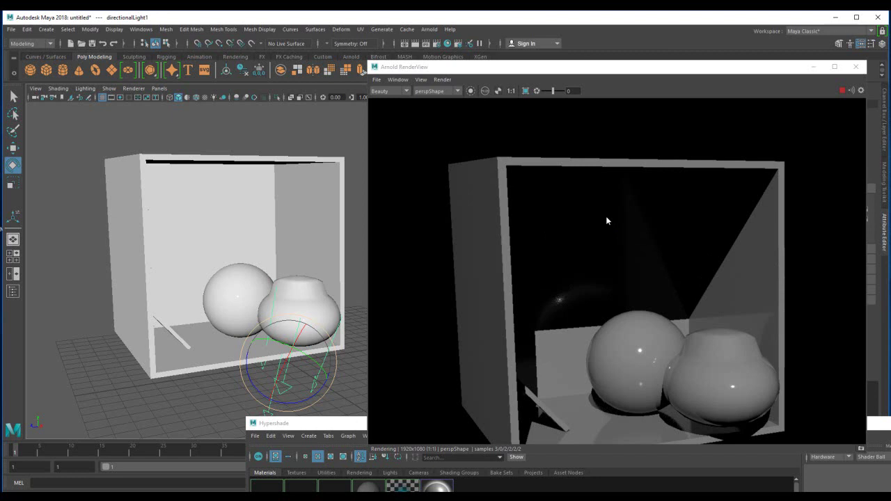
Set the diffuse ray depth to 1 and diffuse samples to 3, then inspect the bounced light inside the box
click(437, 45)
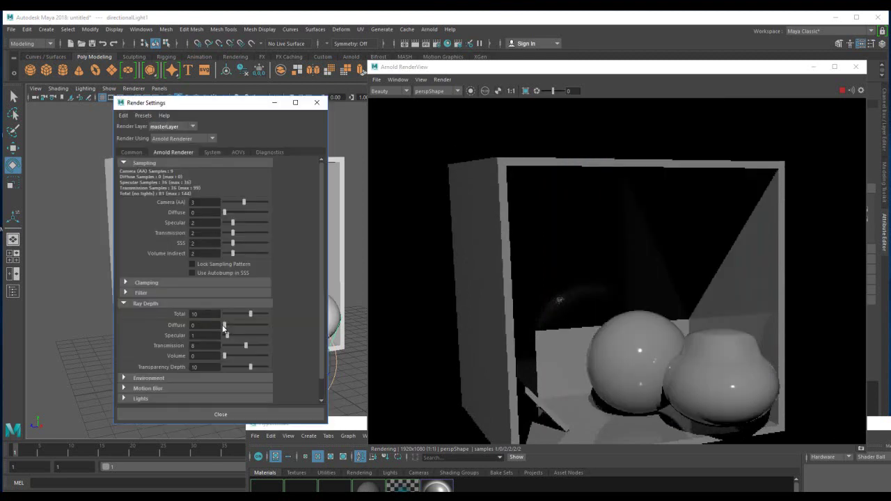
mouse_move(225, 325)
mouse_down()
mouse_move(235, 325)
mouse_move(227, 327)
mouse_up()
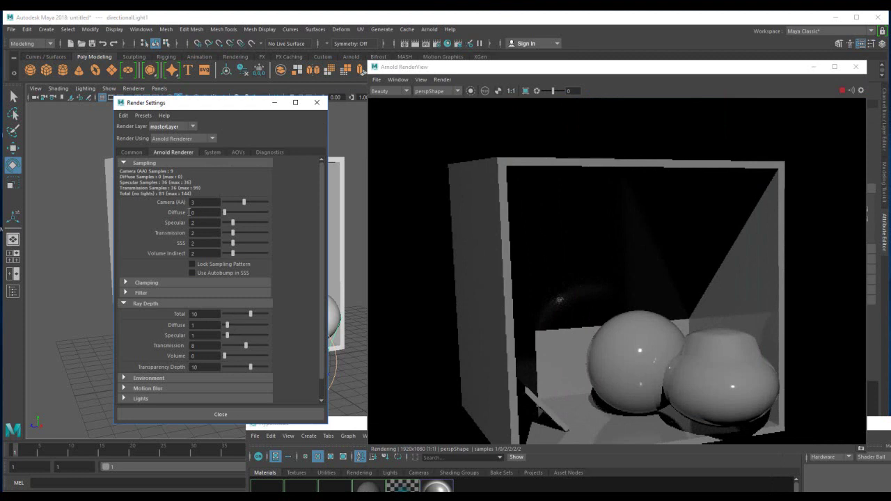
drag(225, 212, 238, 212)
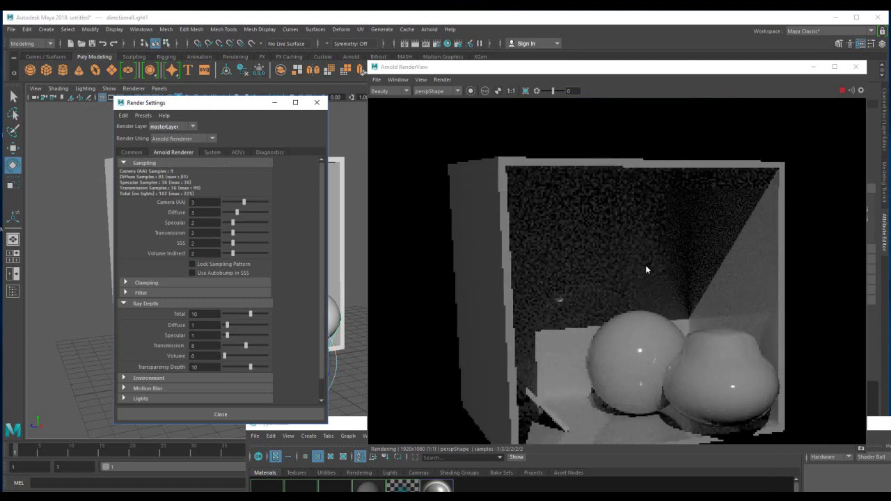
scroll(678, 276, up, 1)
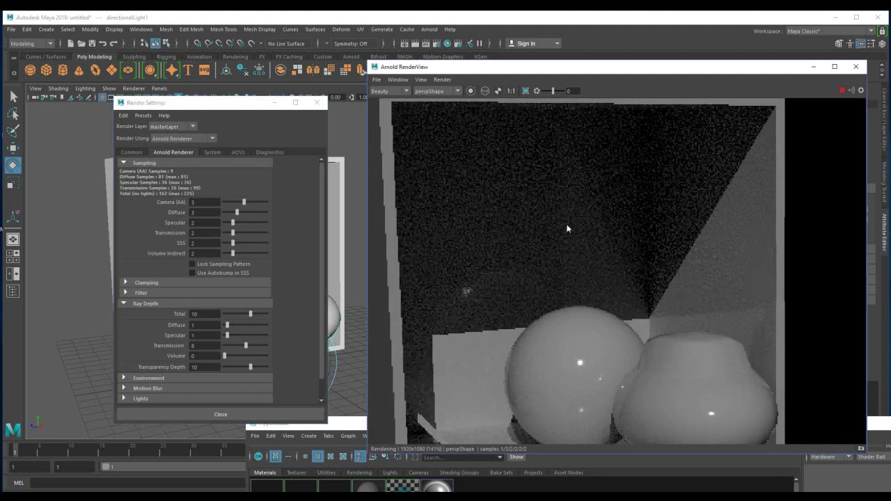
middle_drag(568, 228, 602, 251)
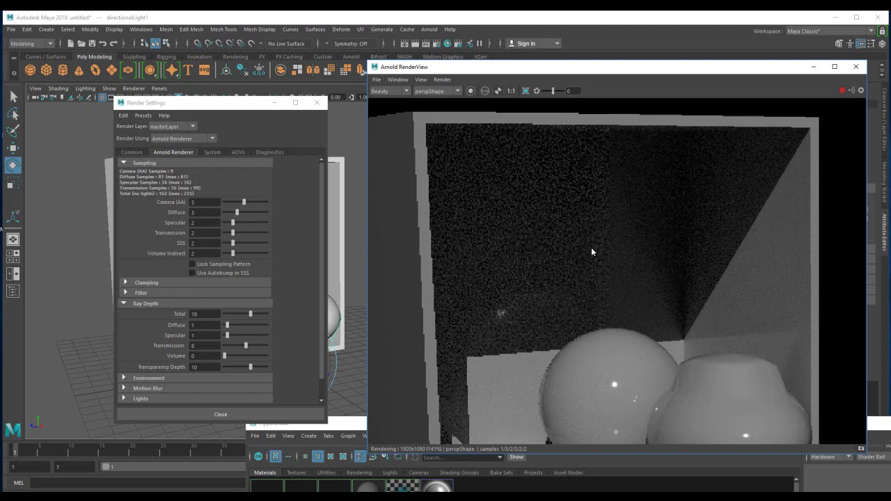
drag(244, 104, 150, 108)
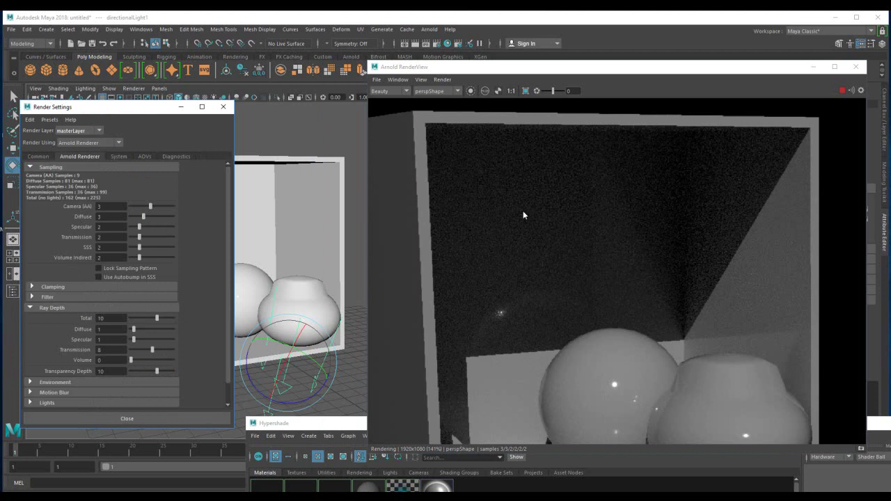
scroll(613, 247, down, 3)
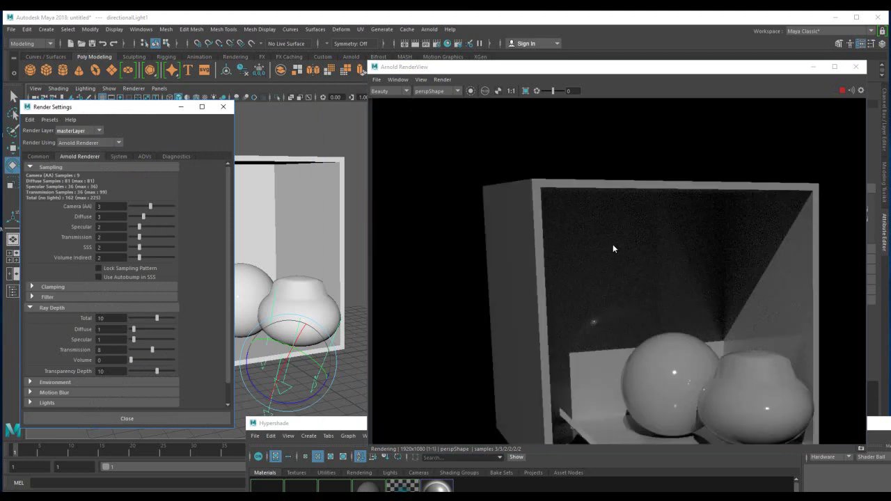
middle_drag(703, 363, 574, 292)
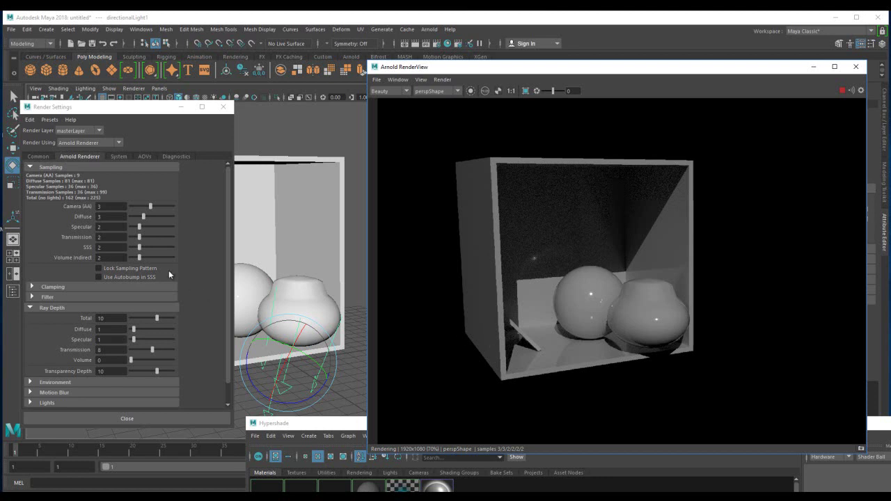
Return the diffuse samples and the diffuse ray depth to 0
drag(148, 215, 131, 217)
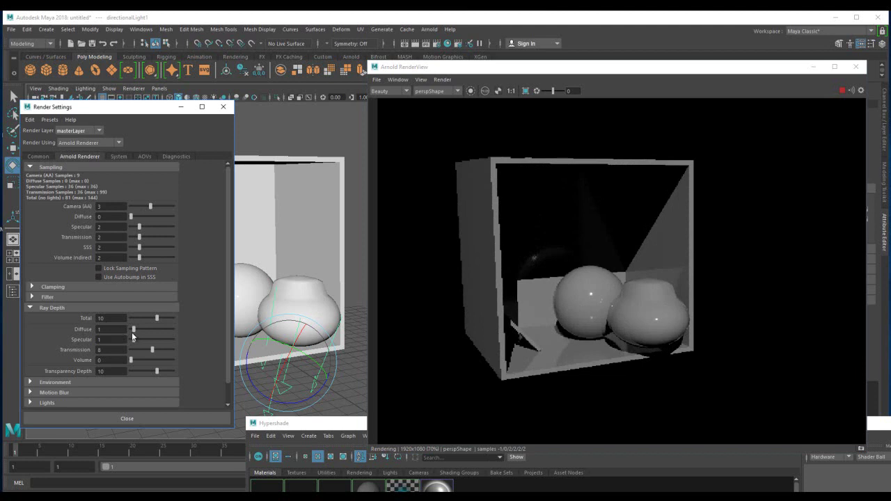
drag(133, 329, 127, 328)
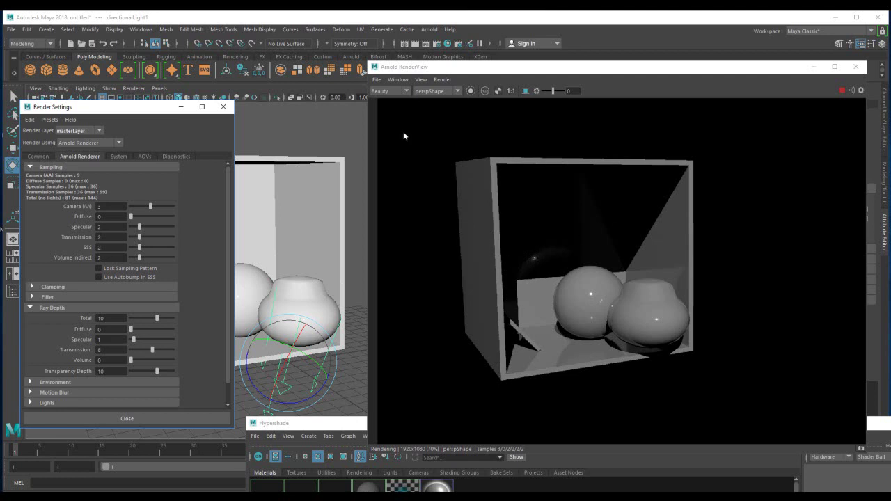
Move the render view aside, select the box and show the attributes of its aiStandardSurface1 material
drag(481, 68, 357, 152)
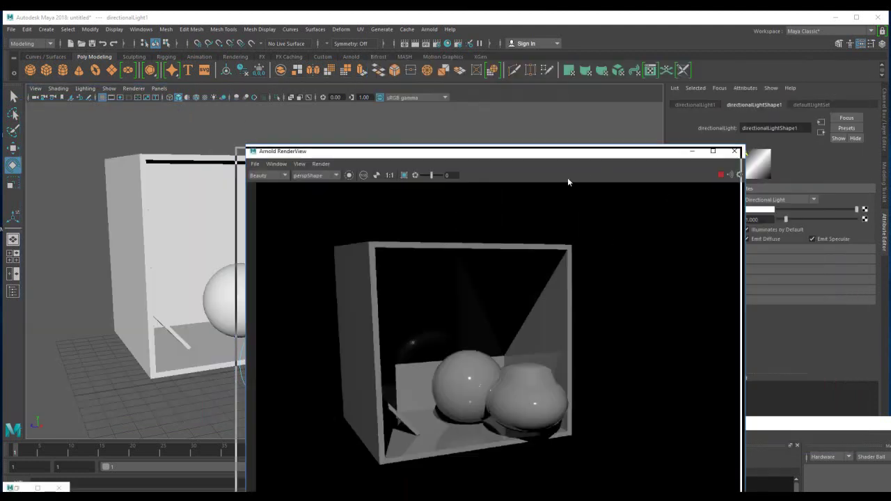
drag(617, 153, 403, 274)
click(306, 222)
click(874, 105)
click(874, 104)
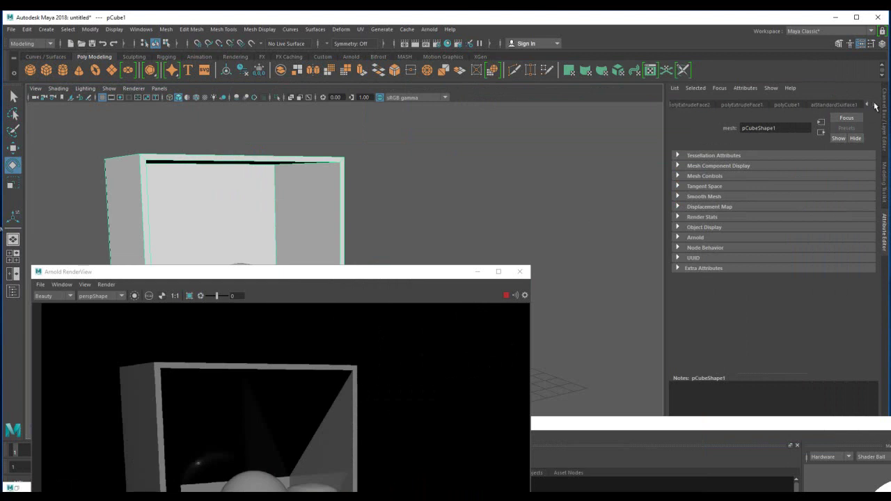
click(834, 104)
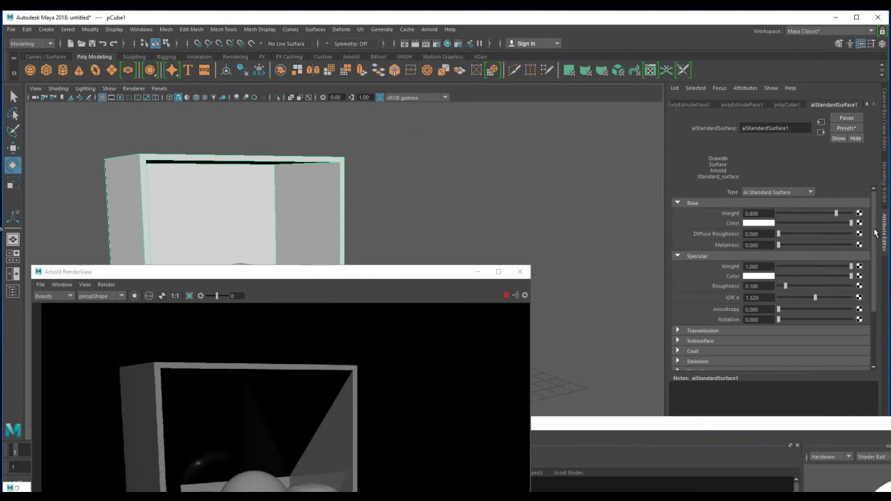
Raise the material's emission weight to 0.519 with the full render of the box in view
drag(876, 233, 876, 288)
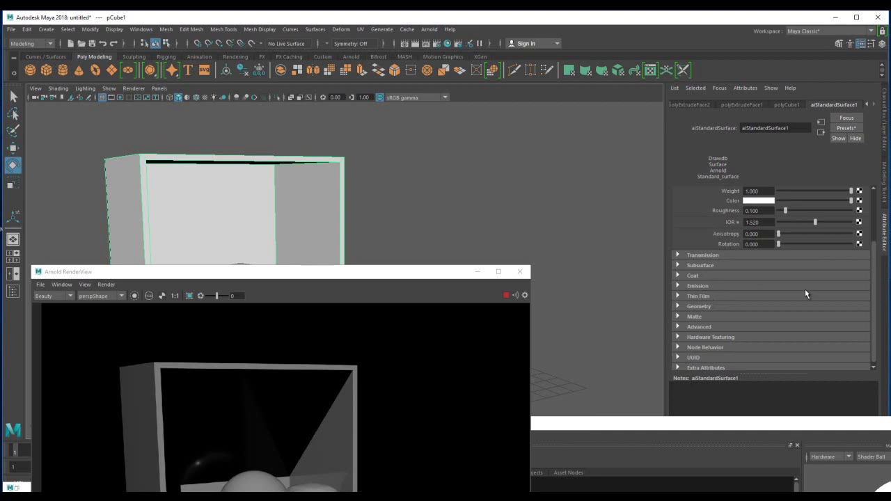
scroll(803, 264, up, 2)
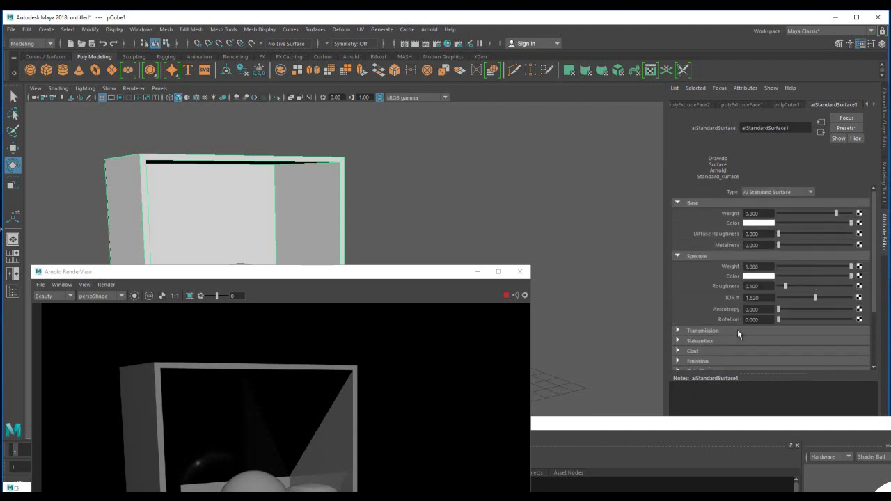
scroll(756, 288, down, 2)
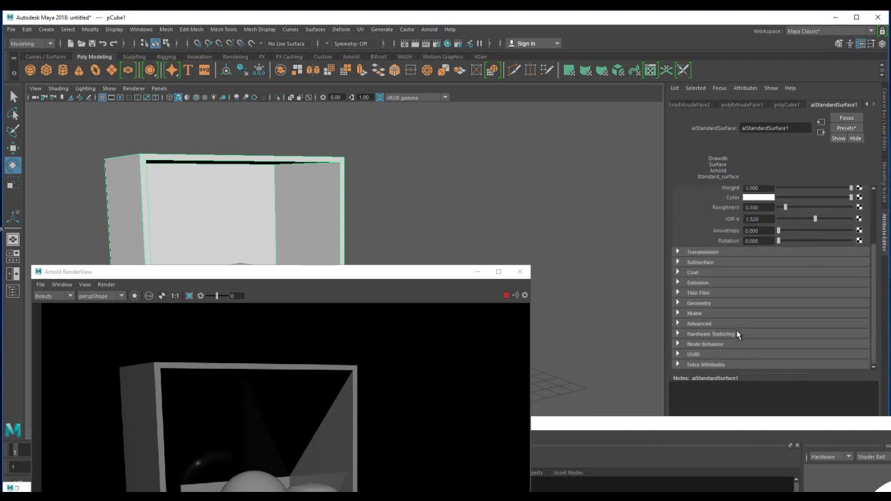
click(679, 283)
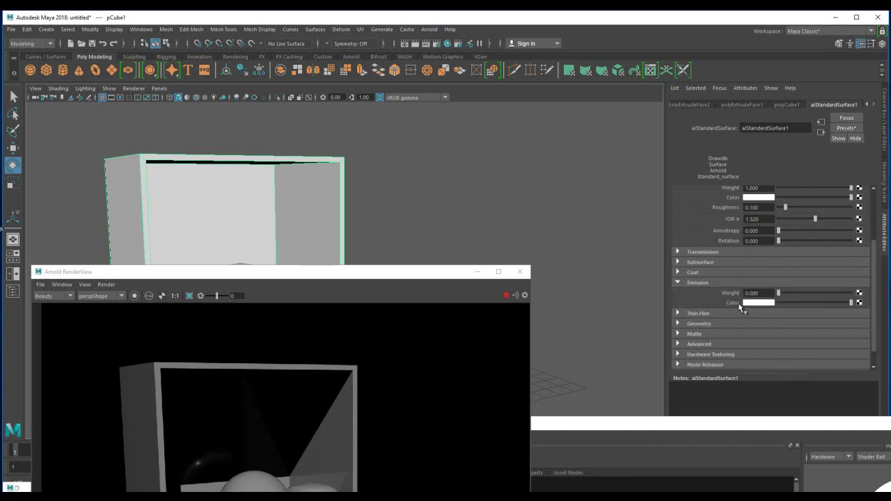
drag(414, 273, 507, 127)
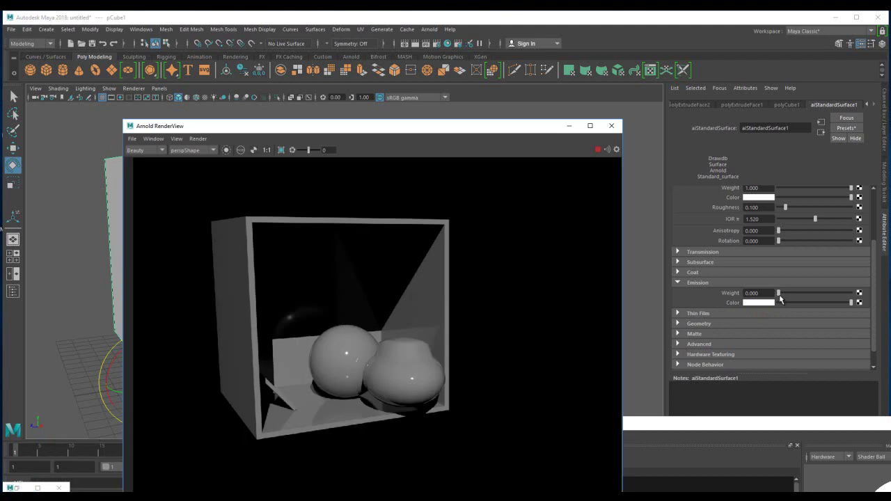
drag(779, 294, 817, 293)
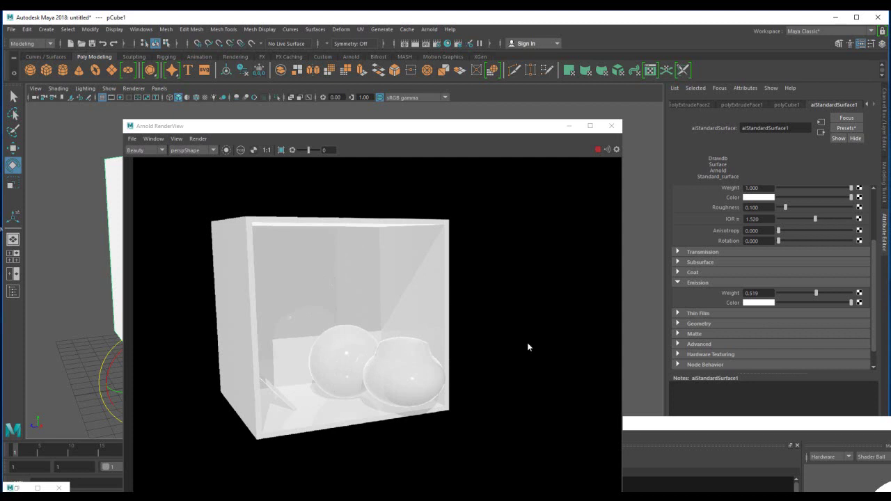
Set the material's emission weight to 0 and move the render view clear of the box in the viewport
drag(784, 298, 778, 295)
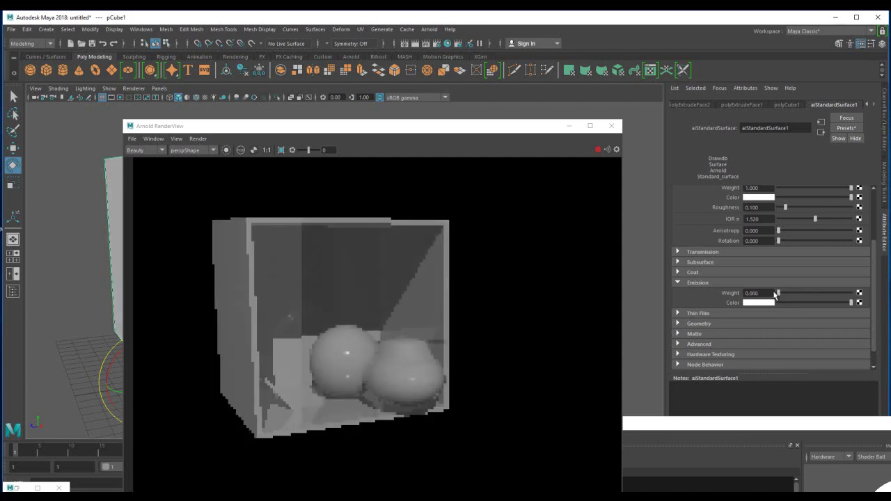
click(371, 130)
drag(371, 130, 652, 122)
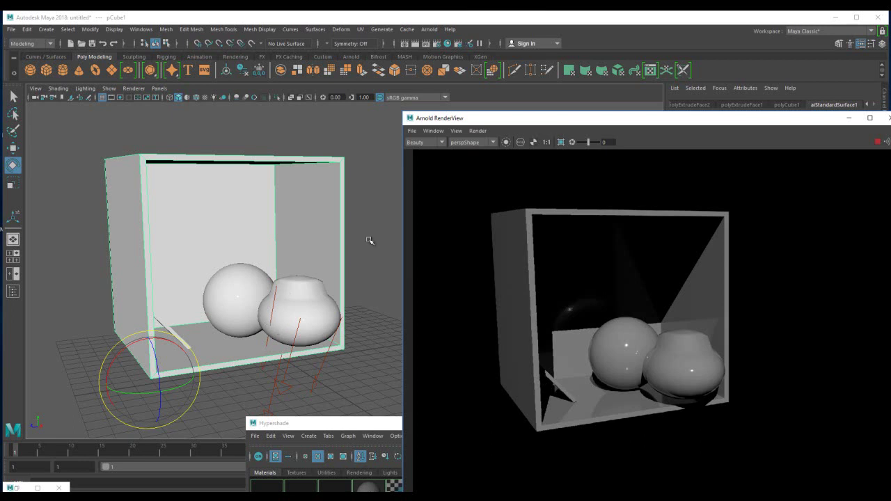
Float the render view again as its own window and disable docking and undocking in the workspace
drag(683, 121, 286, 86)
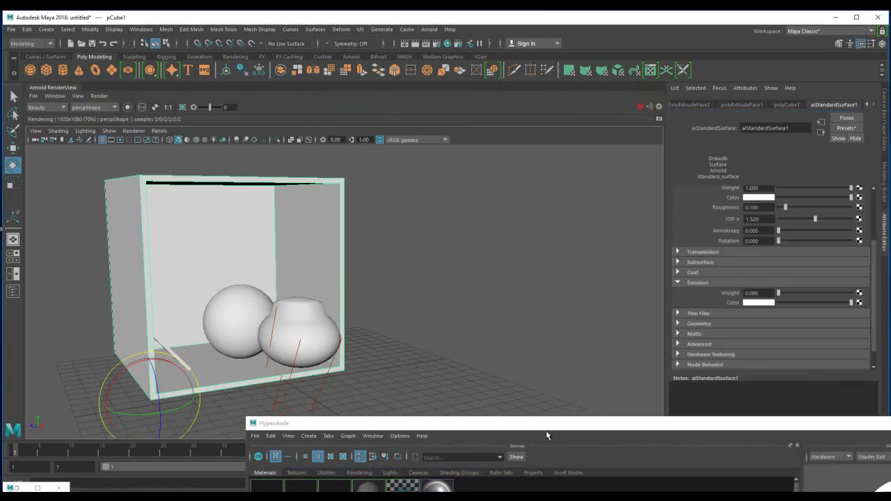
drag(547, 424, 464, 279)
drag(49, 87, 209, 143)
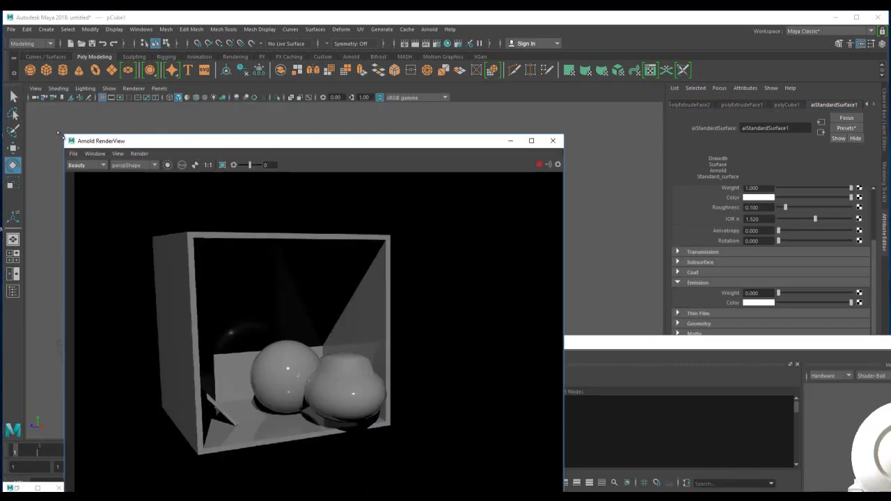
click(141, 30)
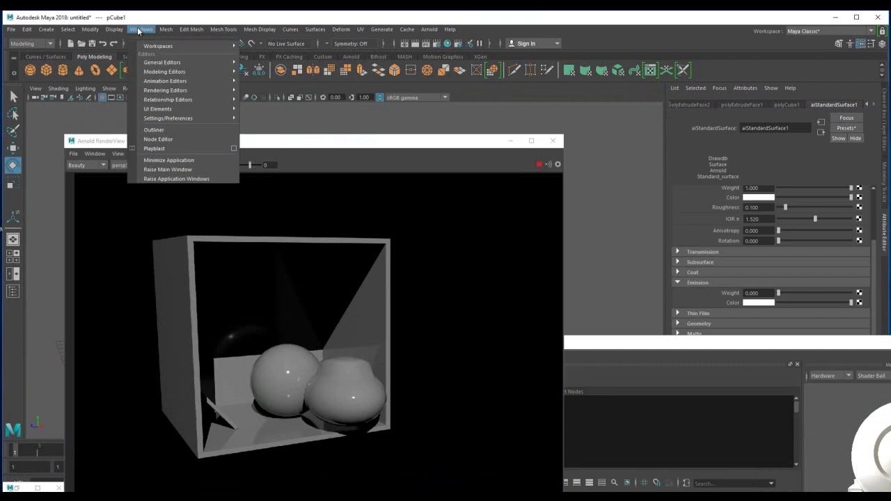
mouse_move(158, 49)
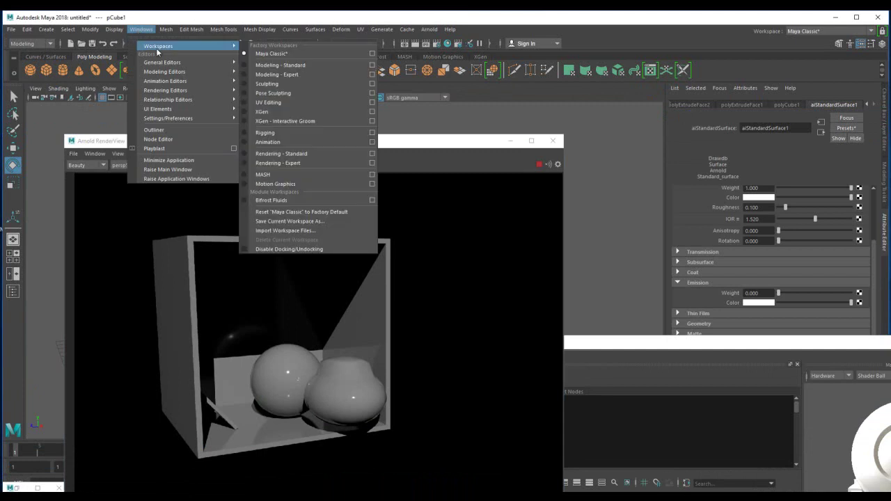
click(311, 249)
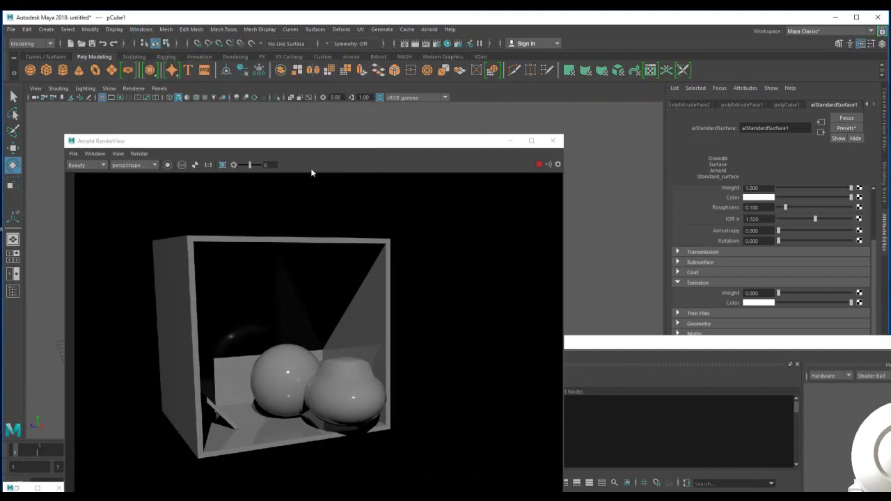
Bring the Hypershade beside the box material's attributes and connect aiAmbientOcclusion1 to the emission color of aiStandardSurface1
drag(293, 138, 243, 30)
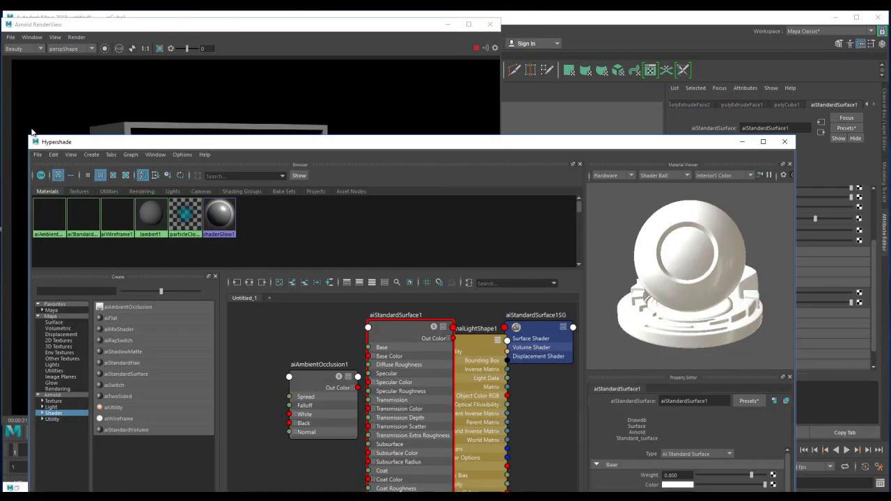
drag(29, 135, 236, 174)
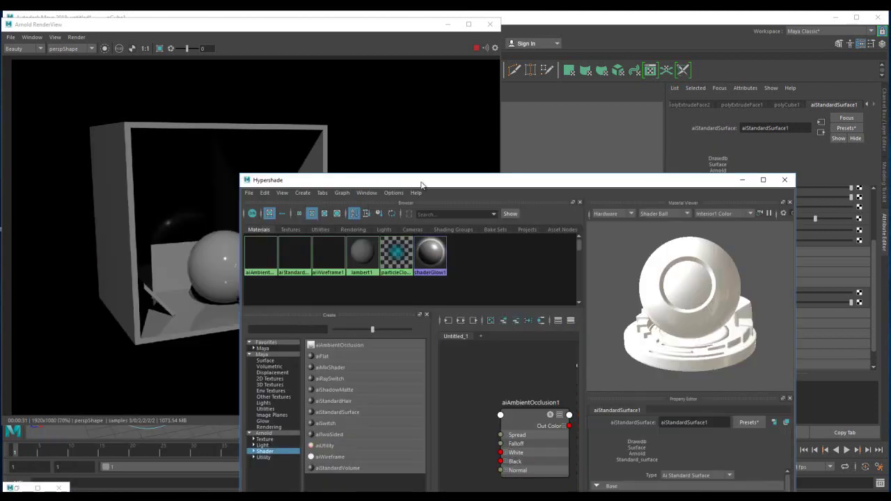
drag(415, 175, 343, 49)
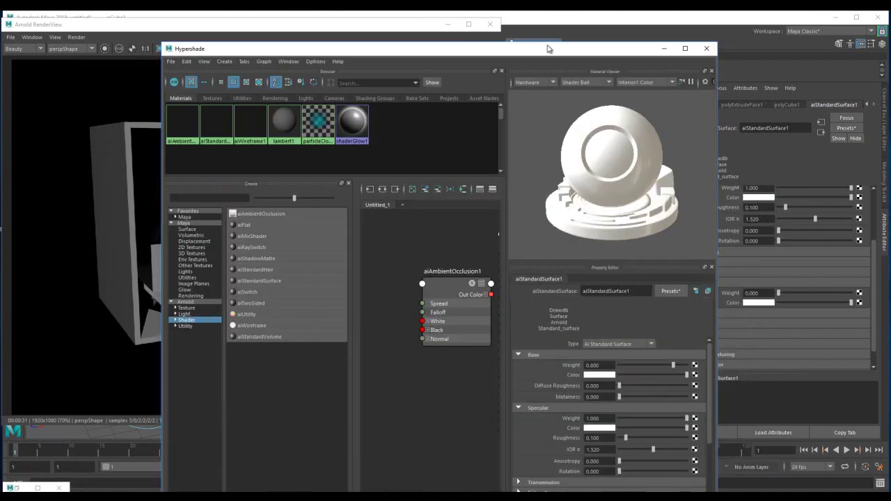
drag(547, 49, 515, 35)
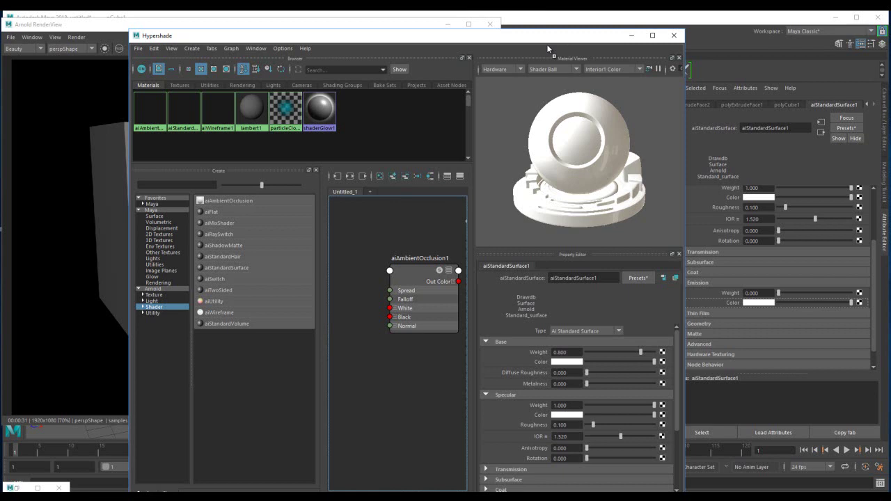
middle_drag(420, 270, 759, 303)
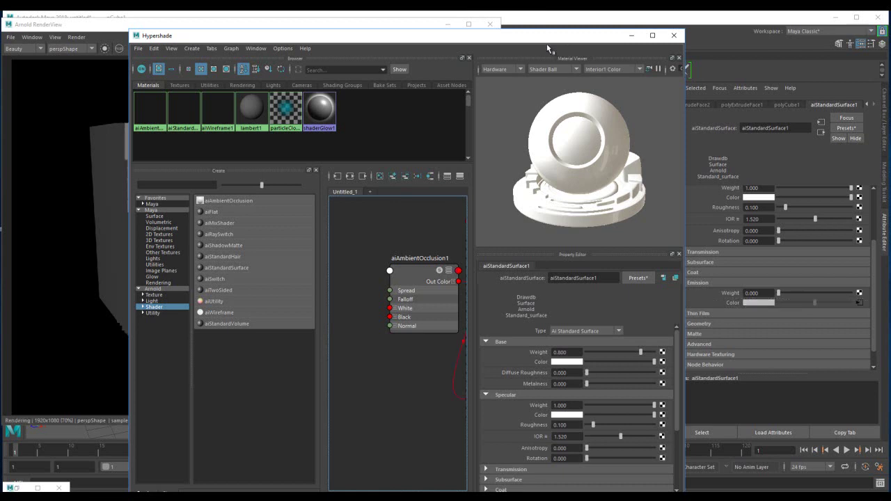
Move the Hypershade clear of the render view and set the emission weight of aiStandardSurface1 to 0.247
drag(547, 37, 548, 321)
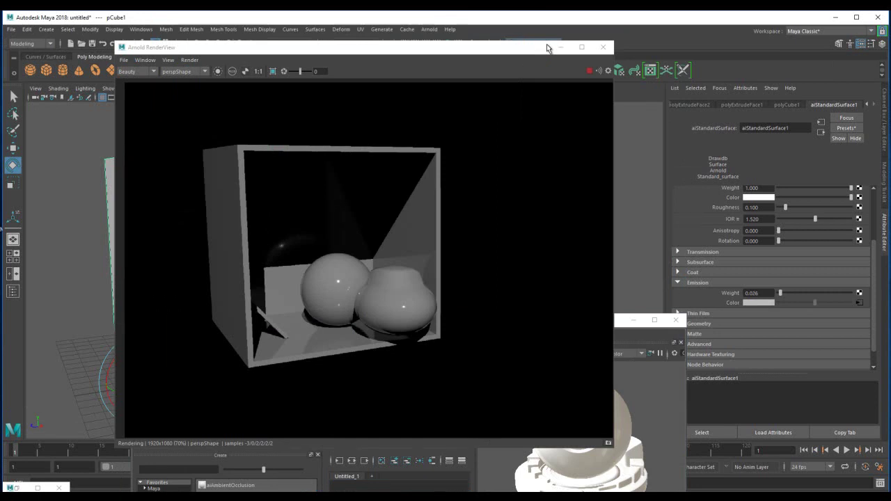
drag(781, 293, 797, 293)
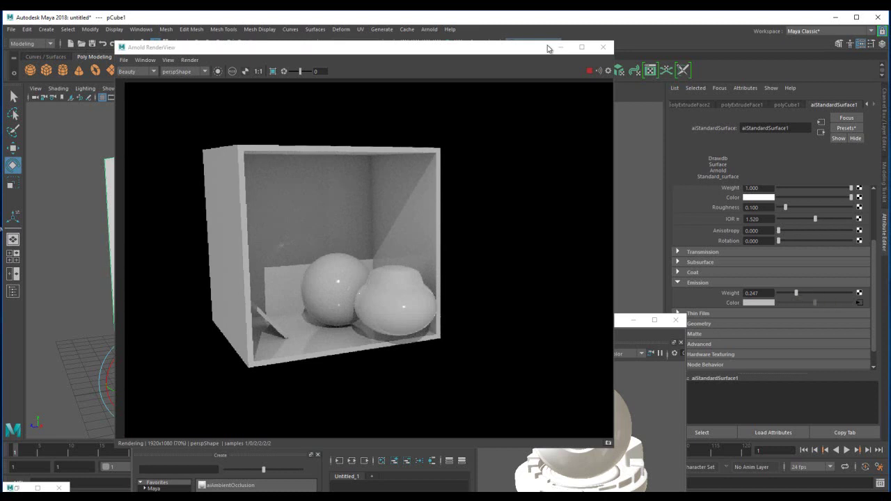
scroll(549, 49, up, 1)
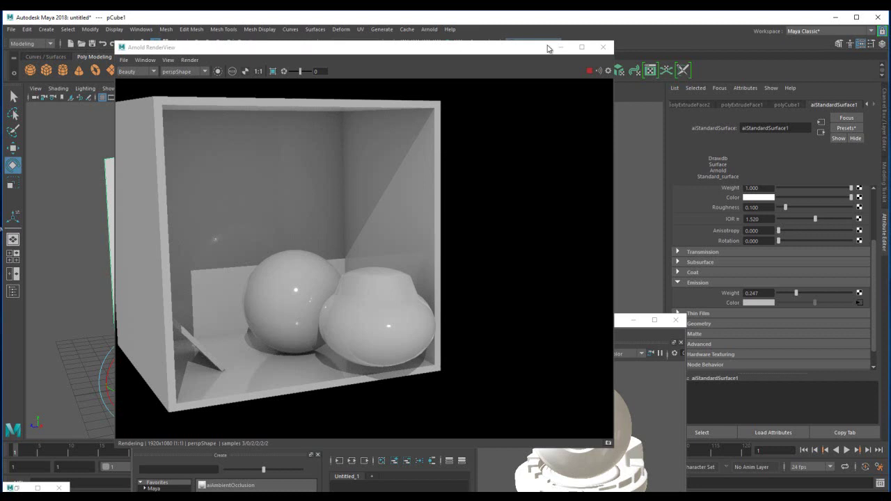
In the ambient occlusion node feeding the emission color, undo the falloff edit and darken the White color to mid grey
click(860, 303)
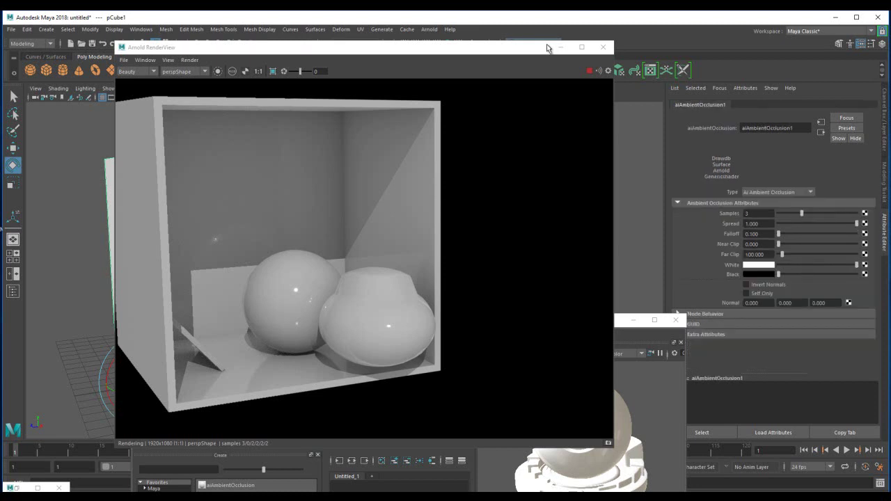
click(760, 234)
key(ctrl+z)
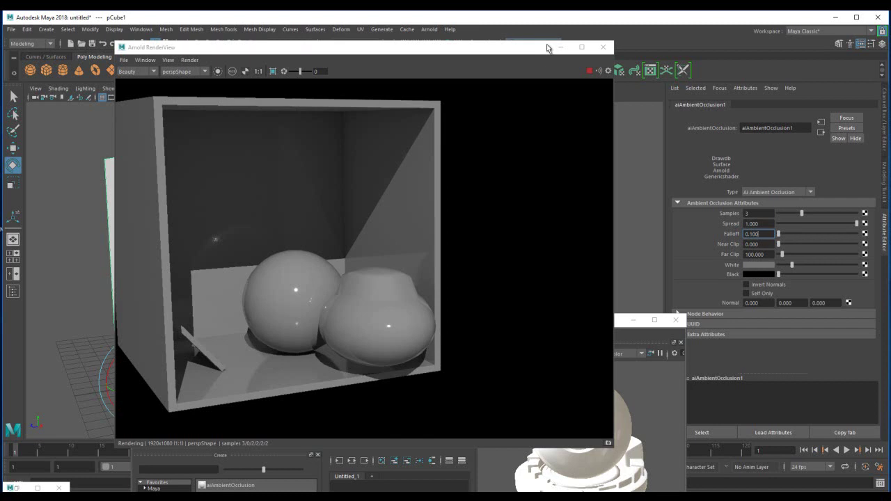
Raise the emission weight of aiStandardSurface1 to 0.448 and move the render view clear of the attributes
drag(547, 47, 518, 308)
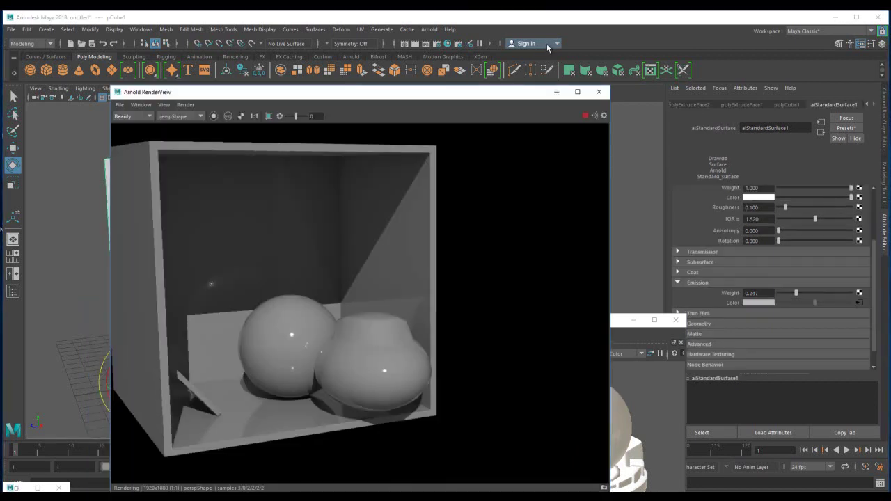
mouse_move(796, 293)
mouse_down()
mouse_move(851, 293)
mouse_move(810, 293)
mouse_up()
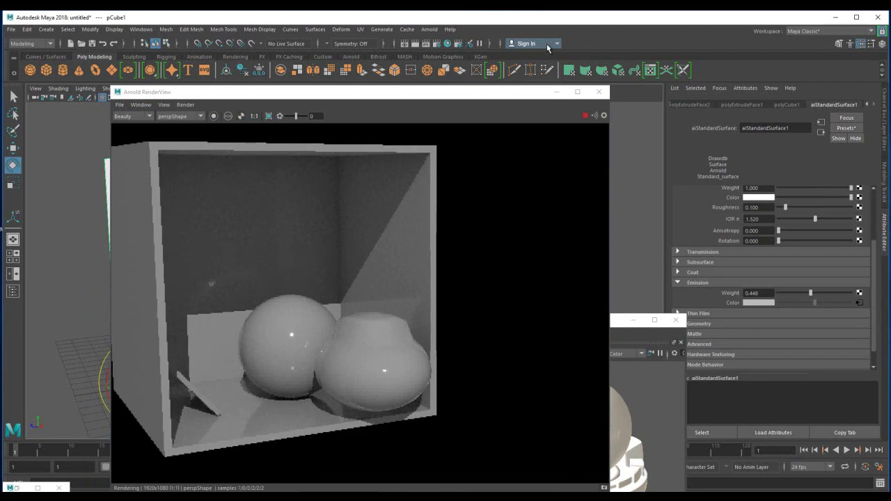
drag(488, 92, 443, 74)
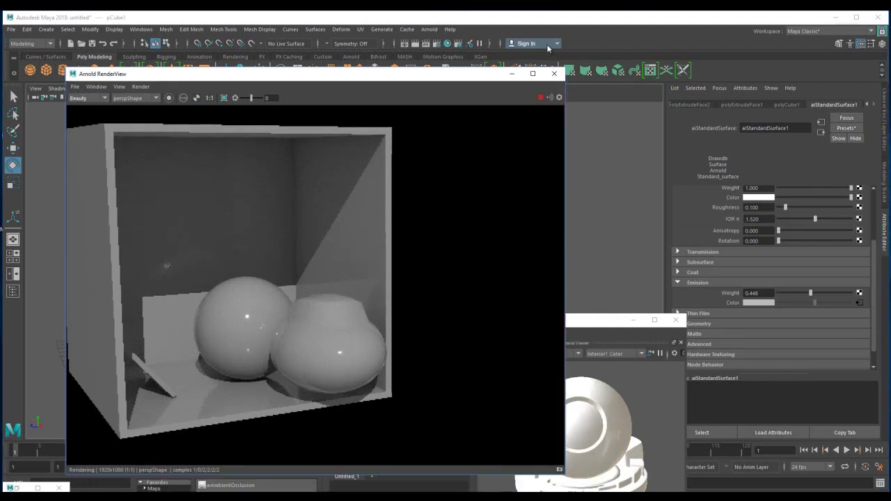
Create a second aiStandardSurface material in the Hypershade and set its base color to magenta
drag(604, 320, 671, 75)
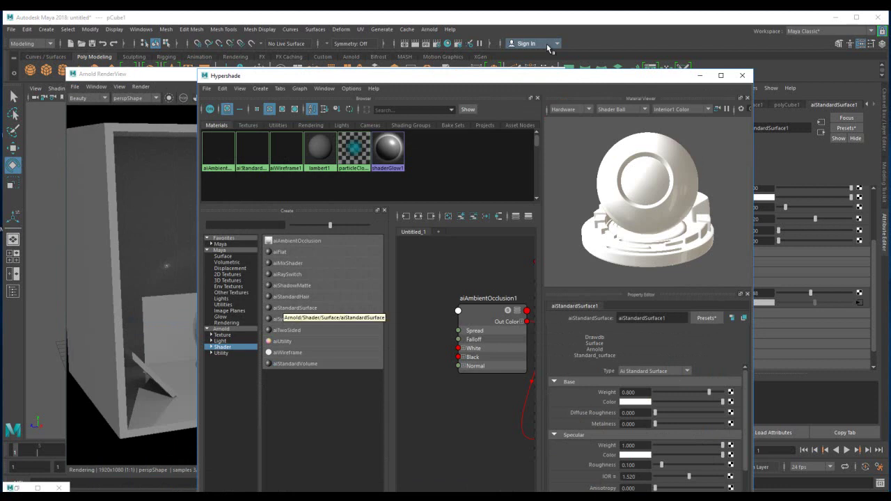
click(283, 306)
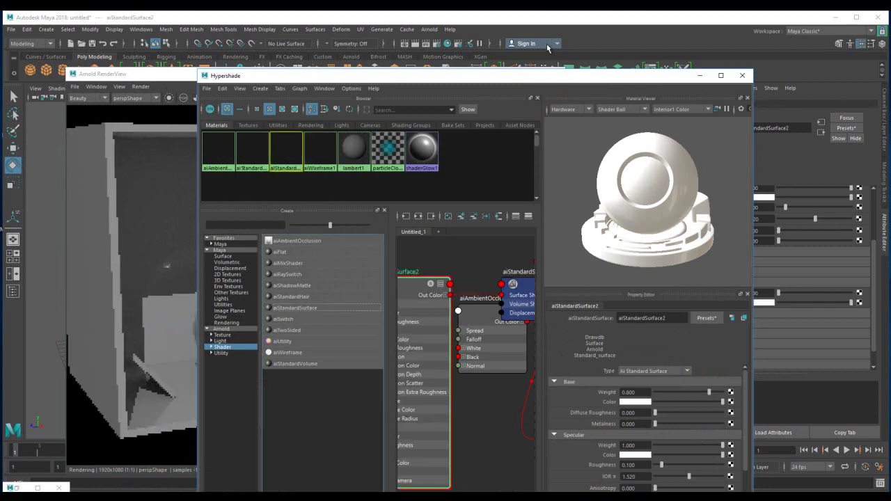
alt+middle_drag(453, 390, 507, 417)
click(635, 402)
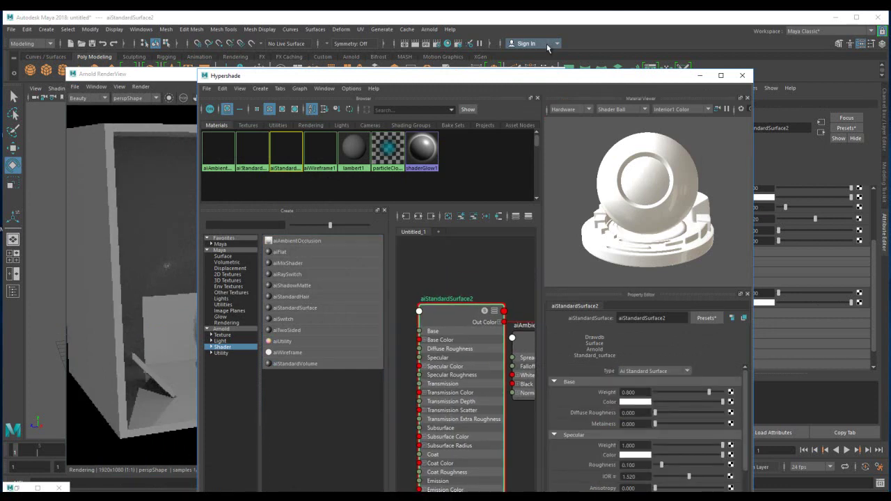
click(636, 402)
click(649, 425)
drag(585, 436, 661, 436)
Assign the magenta aiStandardSurface2 material to the squashed sphere and bring its render back into view
drag(301, 75, 578, 58)
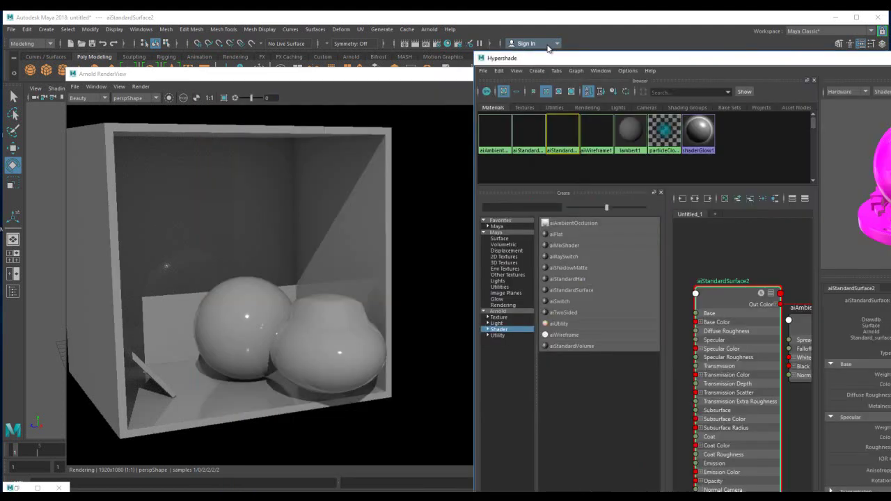
drag(279, 74, 260, 348)
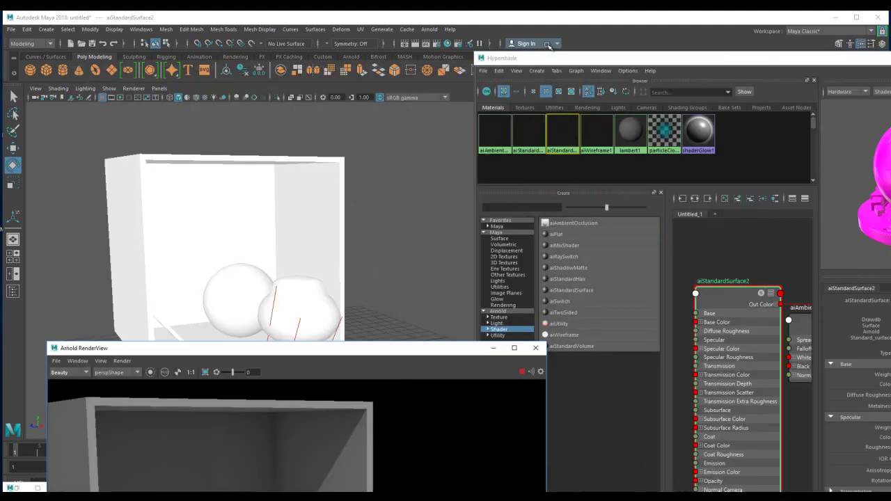
click(299, 309)
right_drag(709, 307, 708, 270)
drag(260, 348, 266, 89)
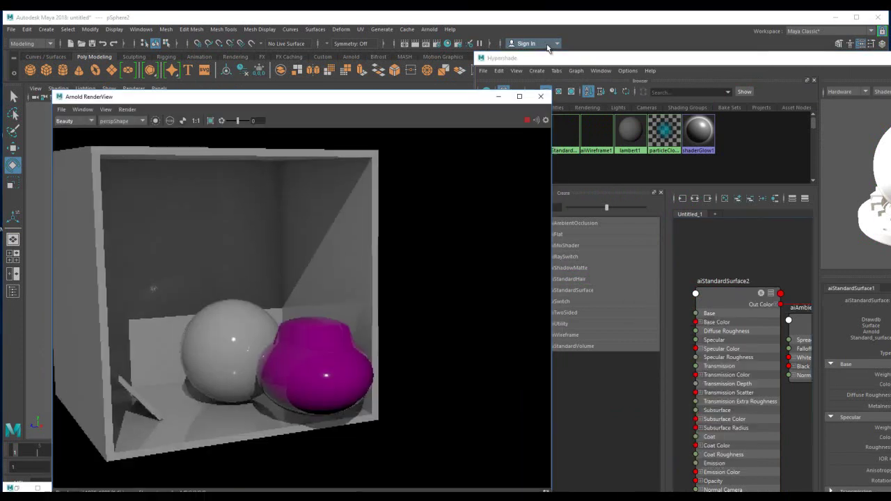
Connect aiAmbientOcclusion1 to the emission color of aiStandardSurface2 and set its emission weight to 0.195
drag(627, 57, 254, 51)
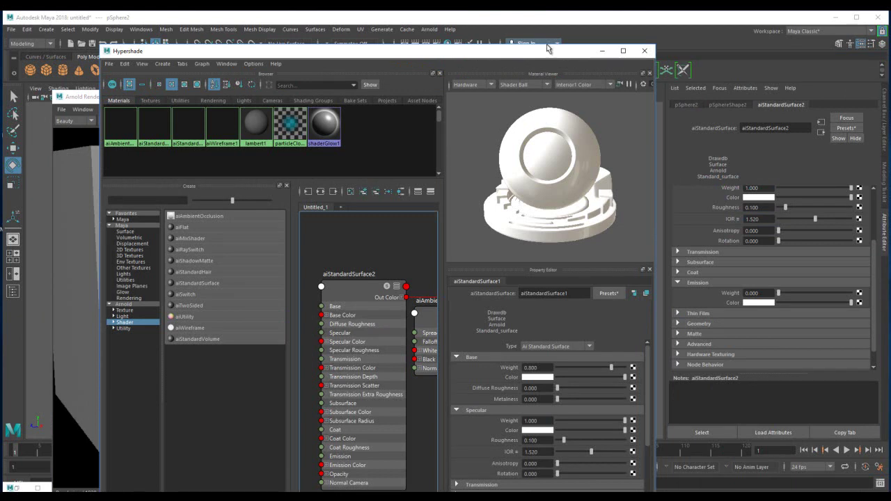
middle_drag(549, 49, 759, 303)
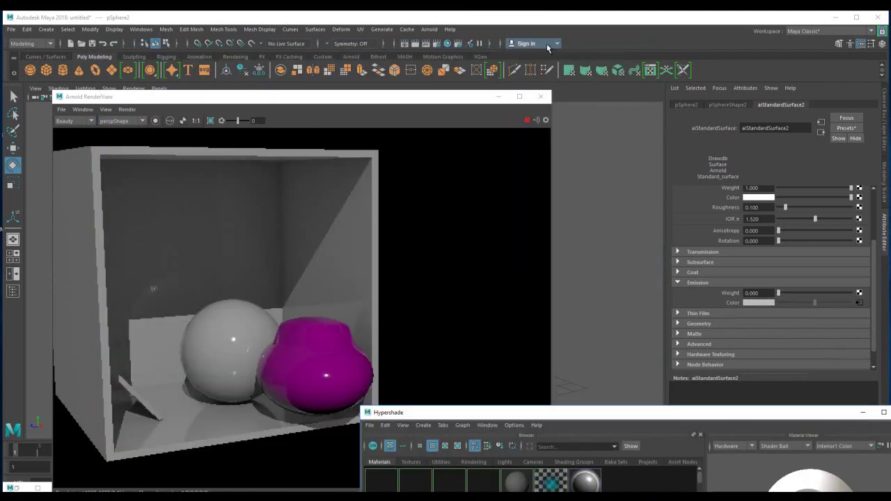
drag(809, 293, 792, 293)
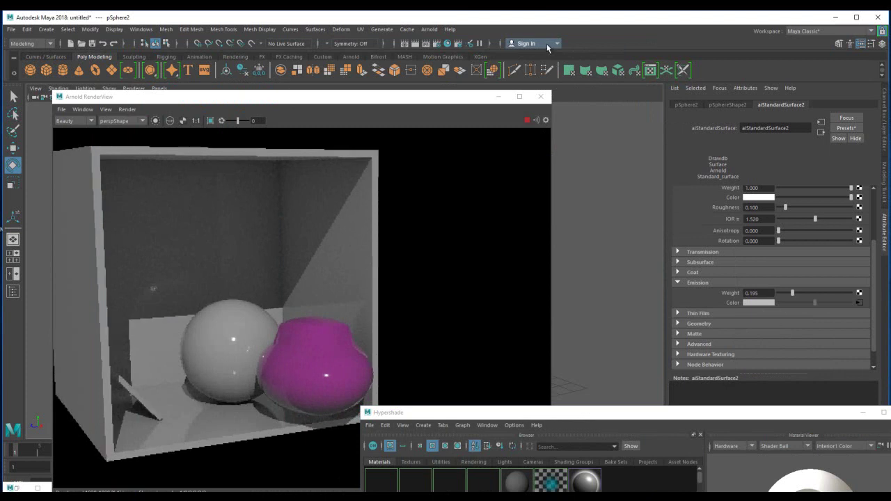
Tint the White color of aiAmbientOcclusion1 reddish brown with hue 11.538 and saturation 0.705
click(860, 303)
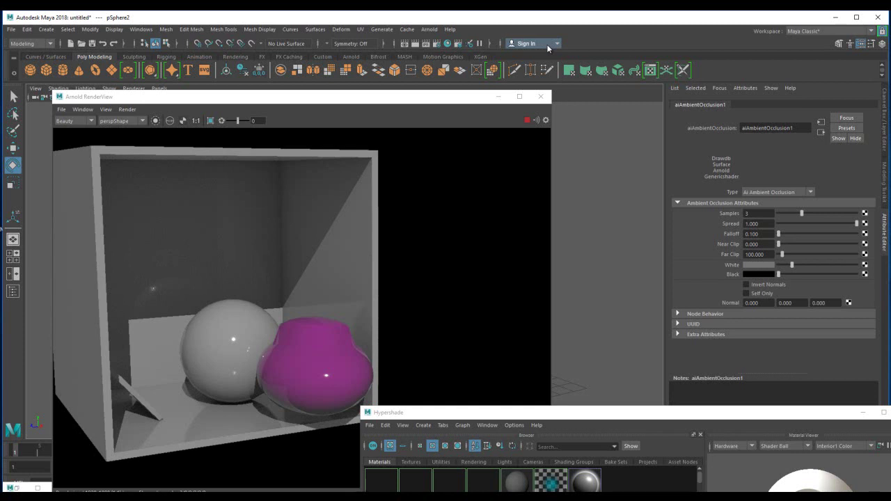
click(750, 266)
click(760, 264)
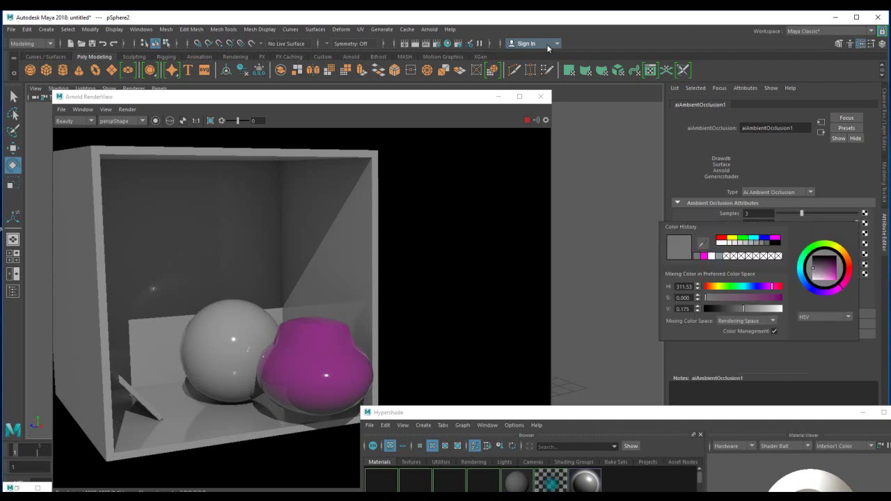
click(711, 286)
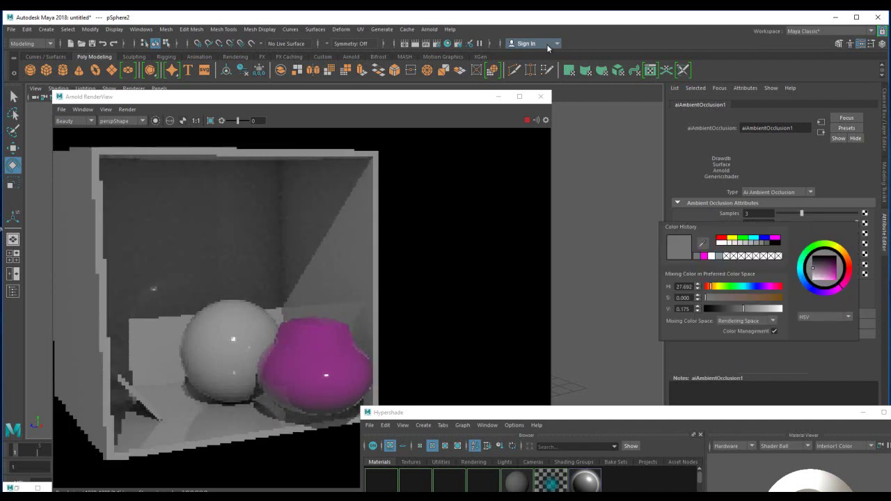
click(748, 298)
drag(748, 298, 760, 298)
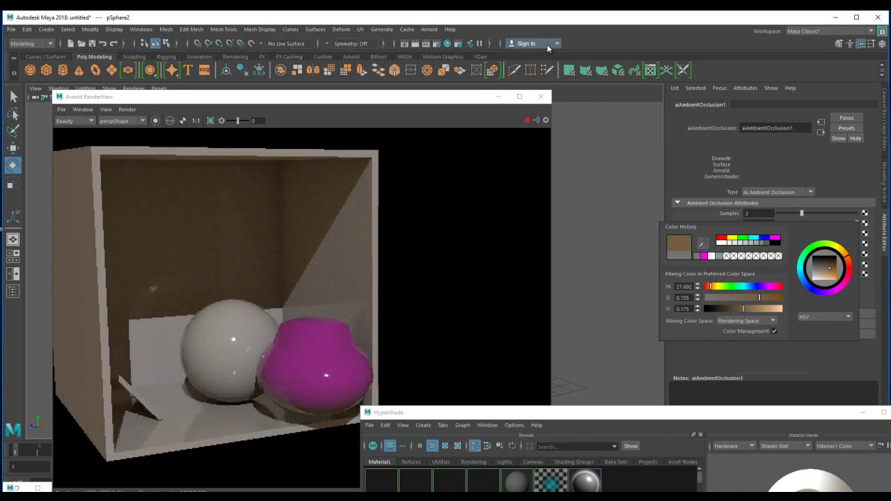
click(707, 286)
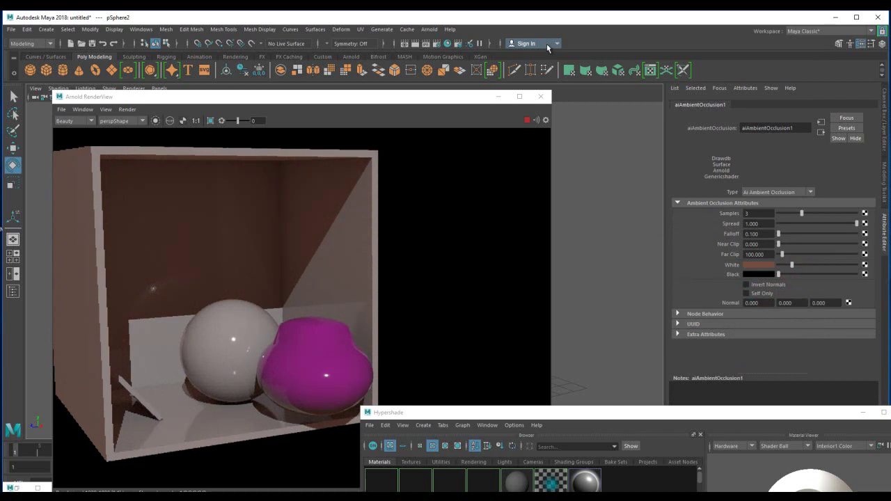
Change the ambient occlusion node's White color to a muted blue with hue 203.07 and saturation 0.526
click(759, 266)
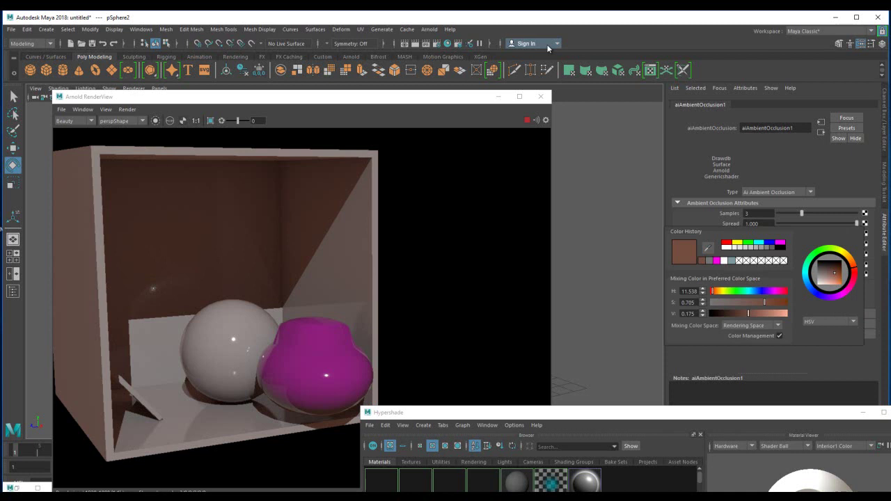
click(754, 291)
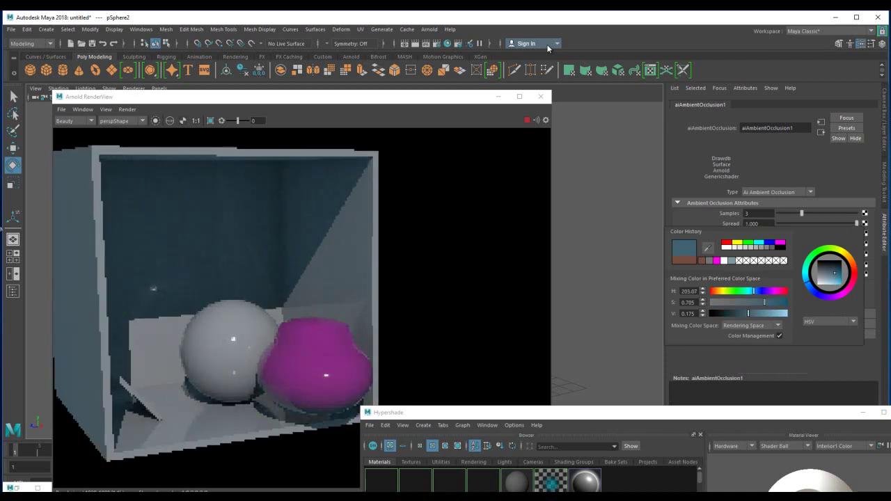
mouse_move(764, 302)
mouse_down()
mouse_move(780, 302)
mouse_move(751, 302)
mouse_up()
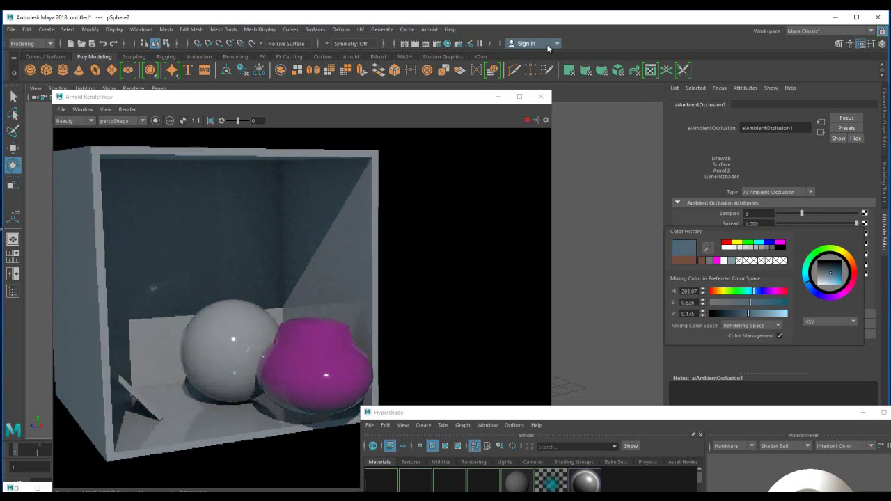
Shift the ambient occlusion node's White color to a muted red with hue 360 and saturation 0.526
key(ctrl+z)
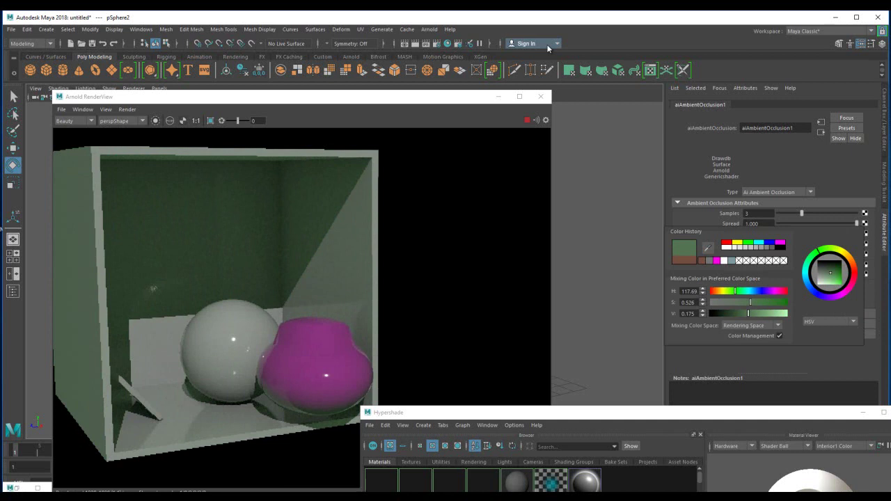
key(ctrl+z)
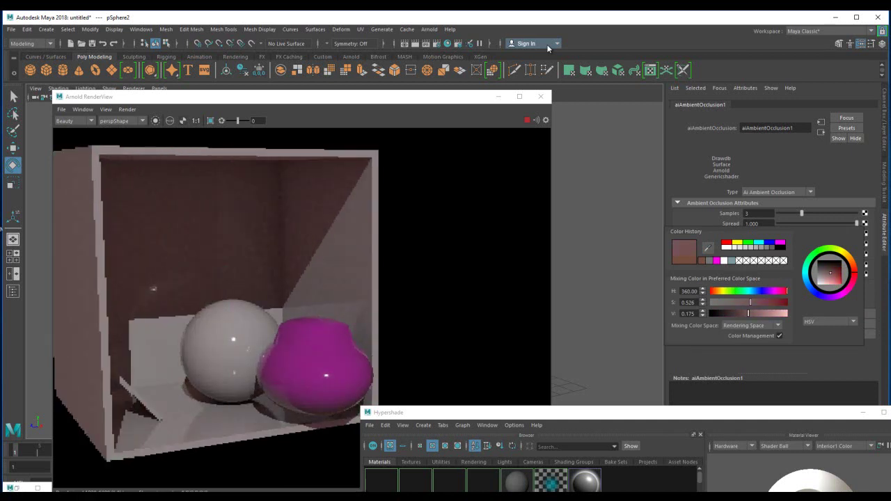
key(Escape)
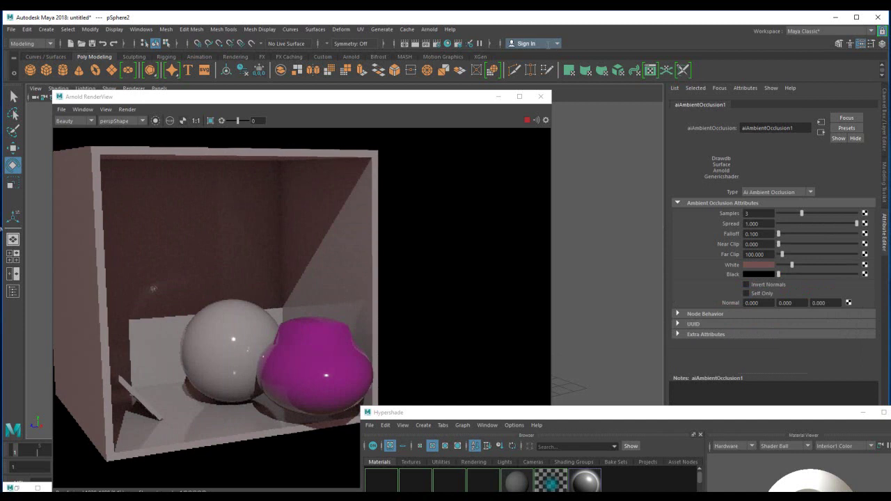
Graph the connections of aiStandardSurface2 in the Hypershade and select the linked aiAmbientOcclusion1 node
drag(548, 47, 548, 48)
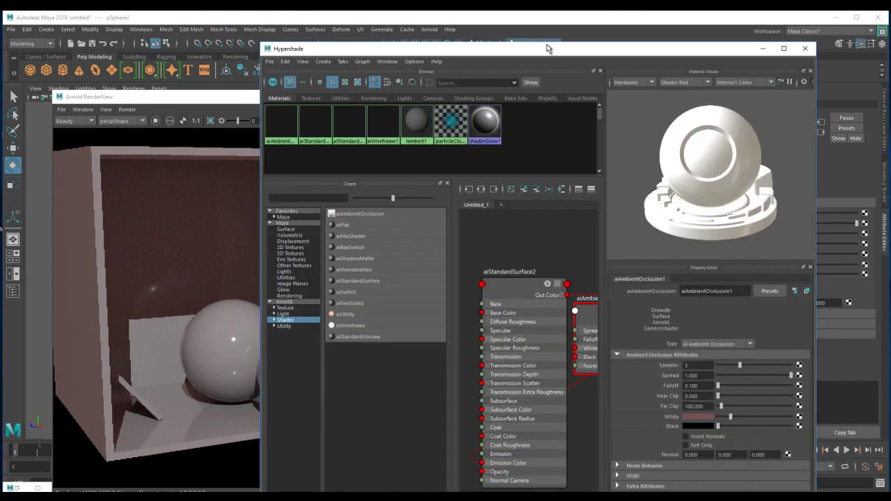
click(515, 284)
click(482, 190)
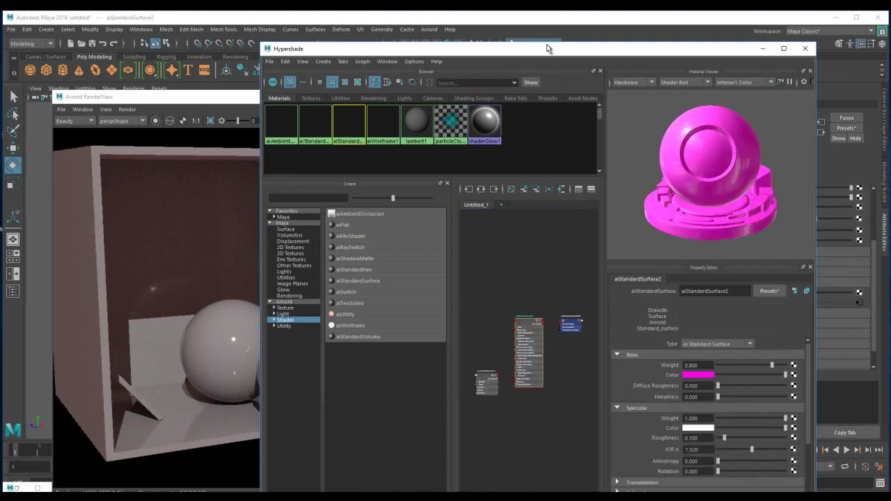
click(486, 381)
scroll(487, 383, up, 5)
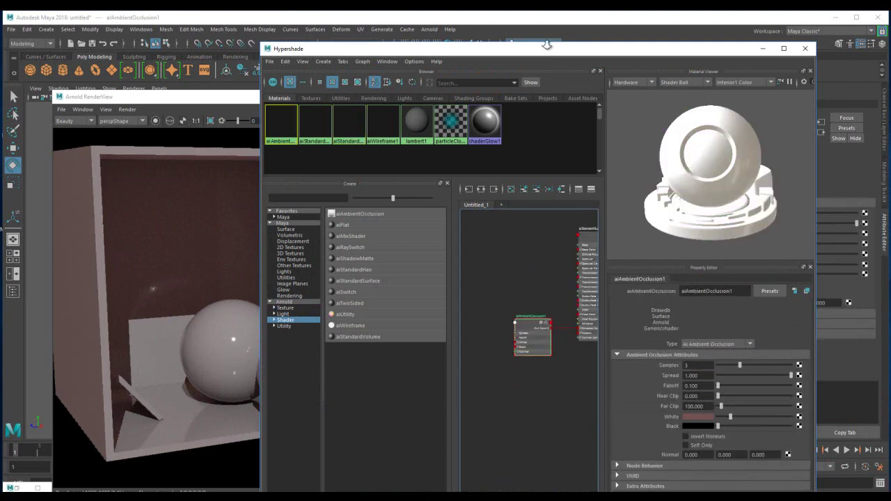
Maximize the Hypershade and graph the input and output connections of aiAmbientOcclusion1
double_click(547, 48)
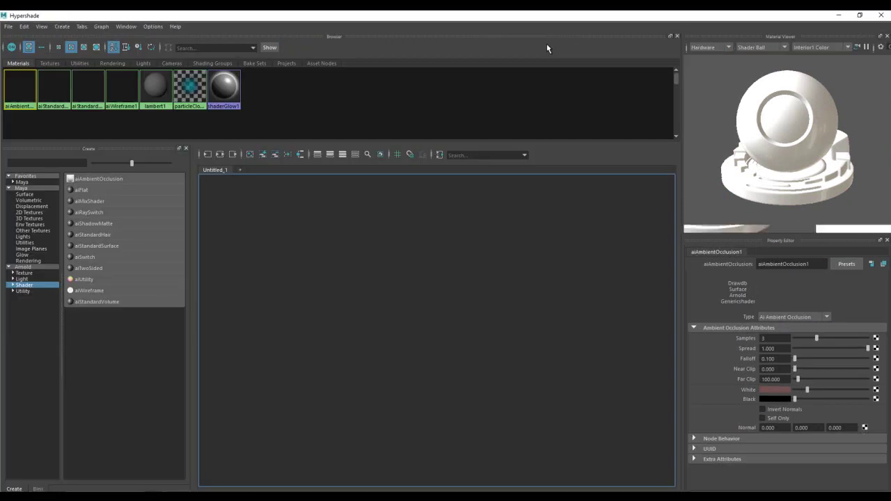
scroll(555, 401, down, 10)
alt+middle_drag(555, 401, 494, 349)
scroll(390, 395, up, 5)
alt+middle_drag(647, 278, 362, 360)
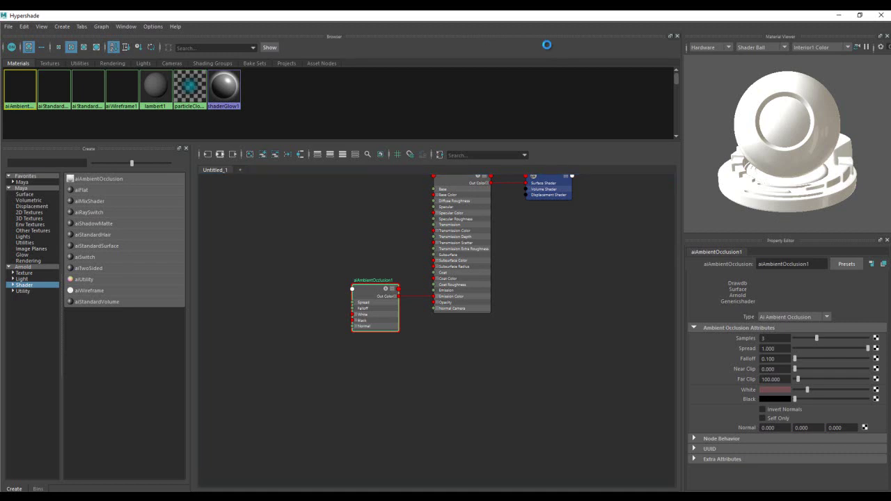
click(220, 155)
drag(360, 379, 321, 368)
alt+middle_drag(334, 314, 347, 346)
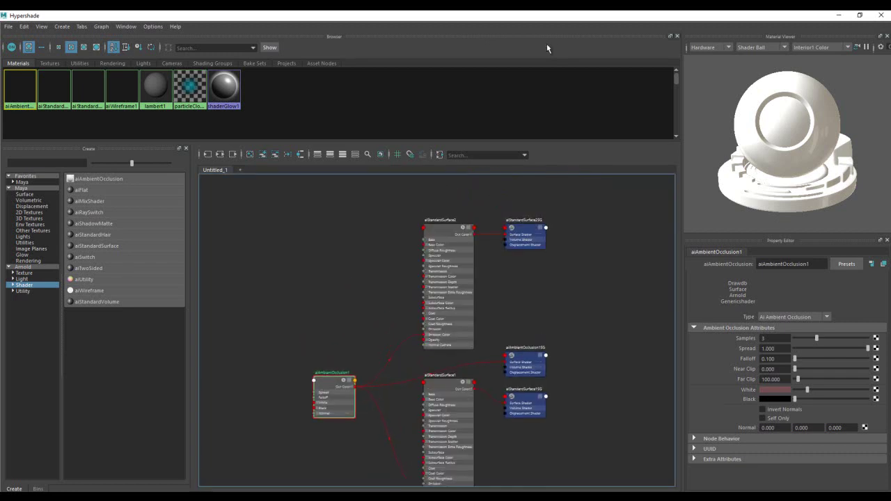
Examine how aiAmbientOcclusion1 is wired to the aiStandardSurface materials and their shading groups
click(484, 366)
scroll(484, 366, down, 8)
alt+middle_drag(484, 366, 451, 343)
mouse_move(380, 311)
mouse_down()
mouse_move(404, 377)
mouse_move(423, 380)
mouse_up()
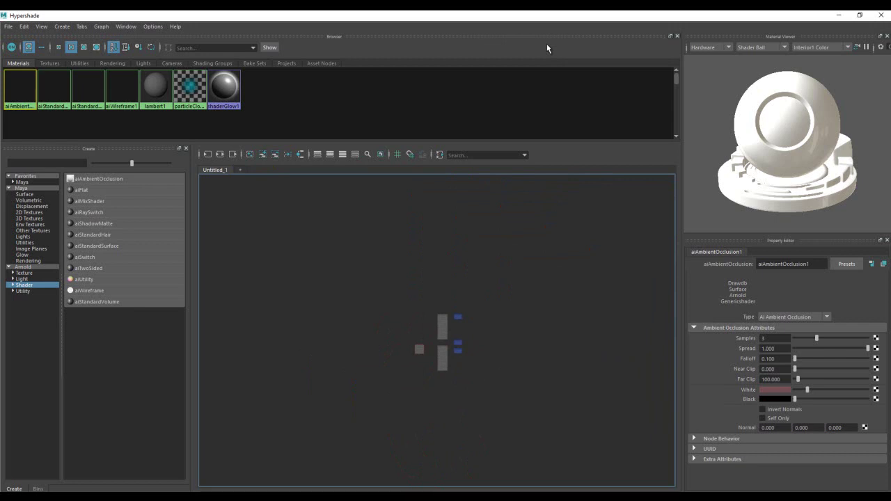
drag(399, 313, 424, 365)
alt+right_drag(353, 328, 439, 329)
alt+middle_drag(439, 328, 348, 283)
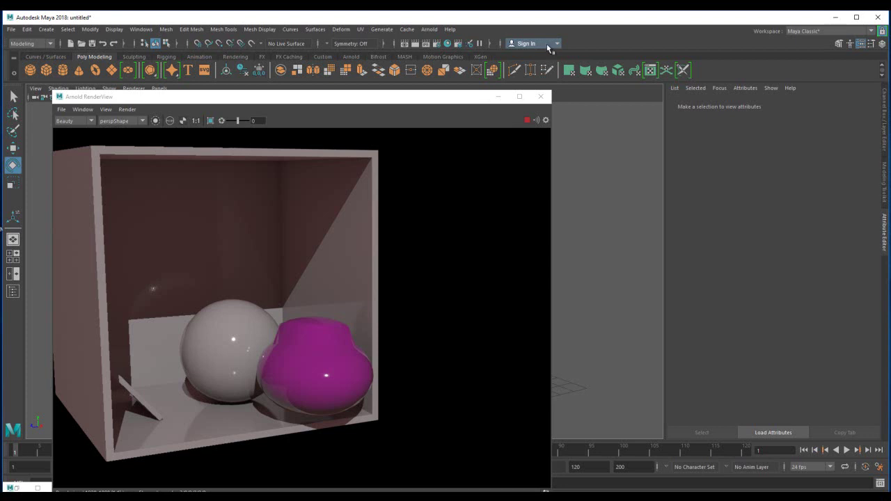
Set the Samples of aiAmbientOcclusion1 to 4 while inspecting the box's back corner in the render
drag(299, 97, 297, 168)
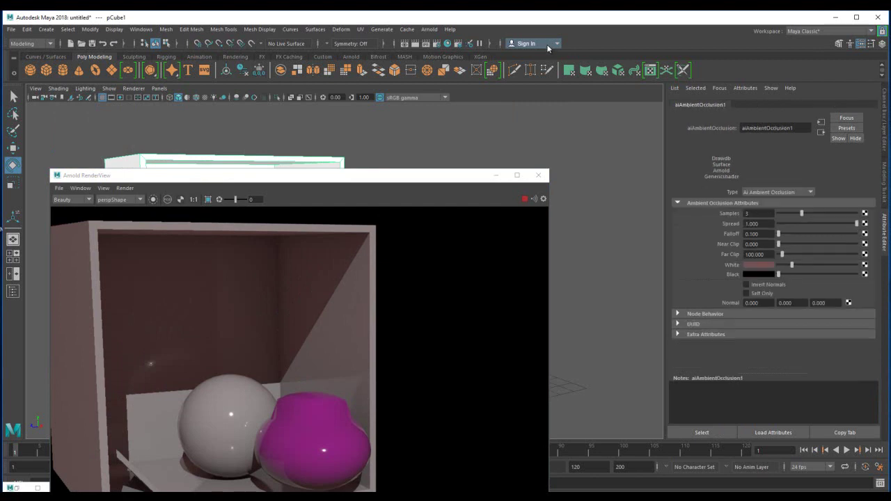
scroll(376, 380, up, 5)
drag(327, 299, 467, 463)
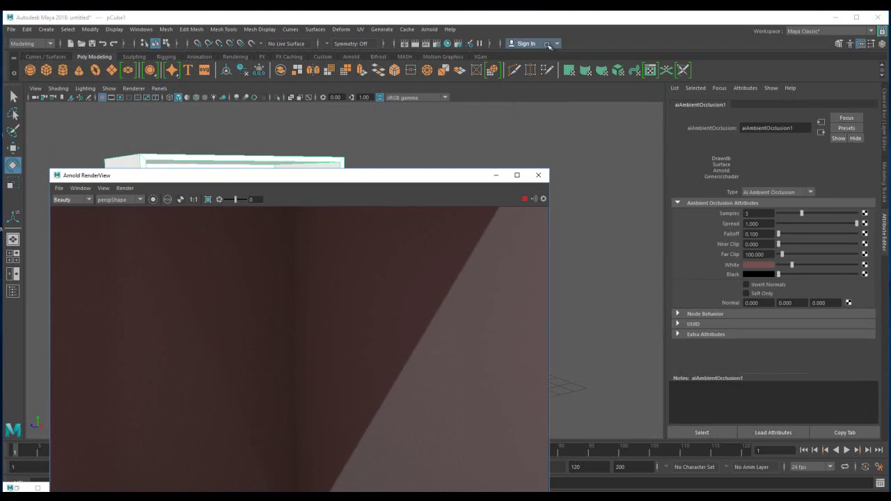
click(757, 214)
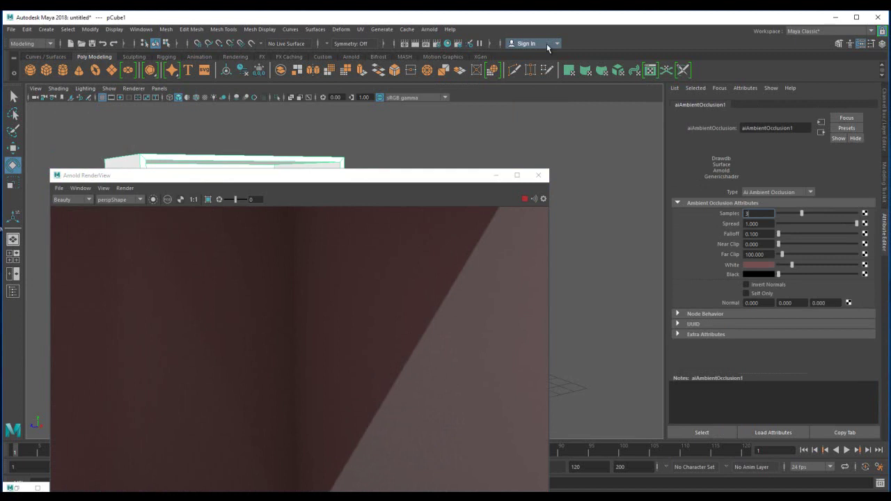
key(BackSpace)
text(4)
key(Return)
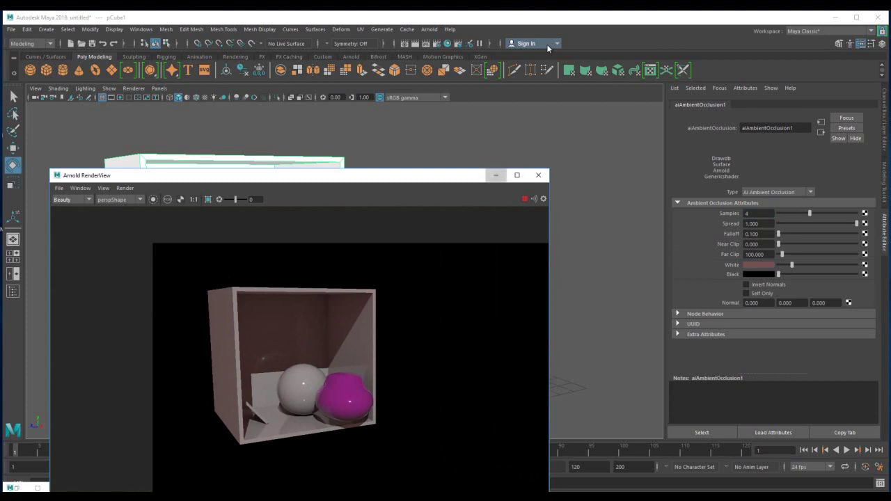
Reframe the box in the perspective view and place the Arnold render window beside it
click(495, 175)
key(f)
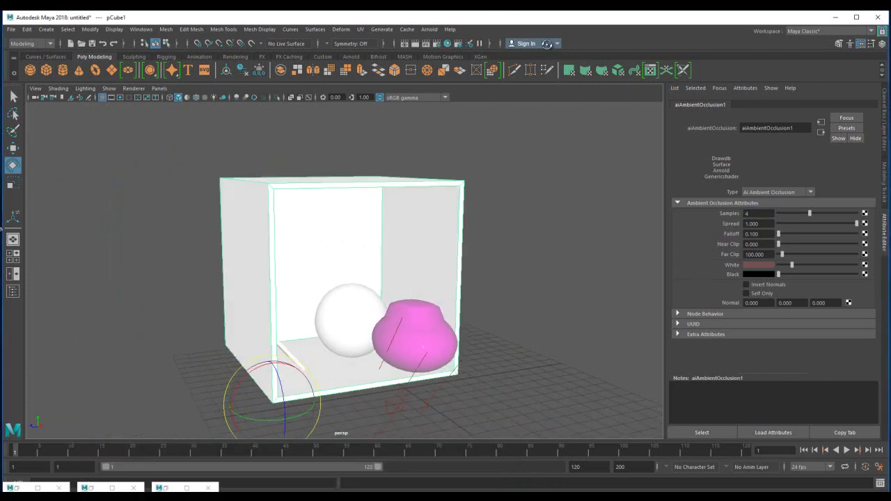
click(166, 488)
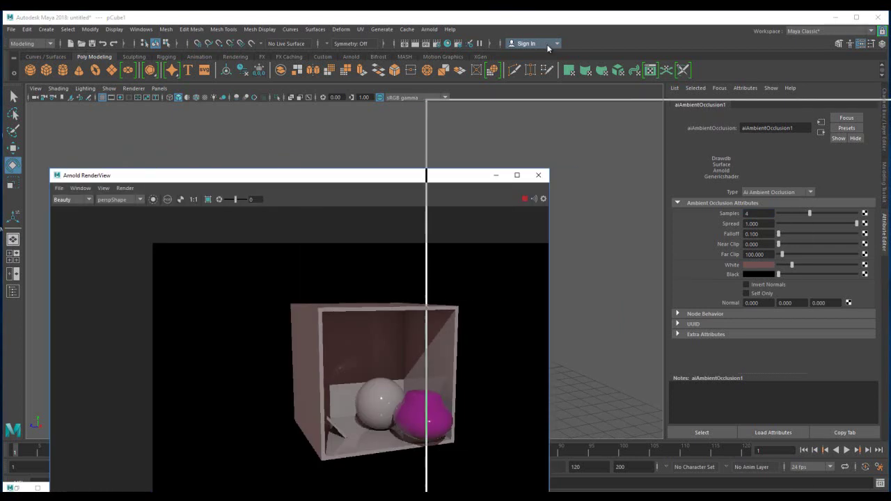
drag(279, 176, 696, 110)
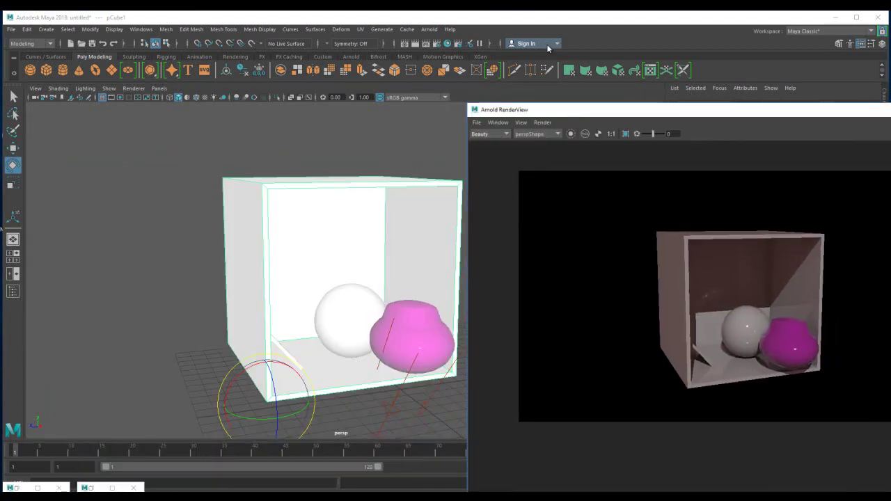
Create a point light and move it inside the box above the two spheres
click(46, 29)
mouse_move(84, 81)
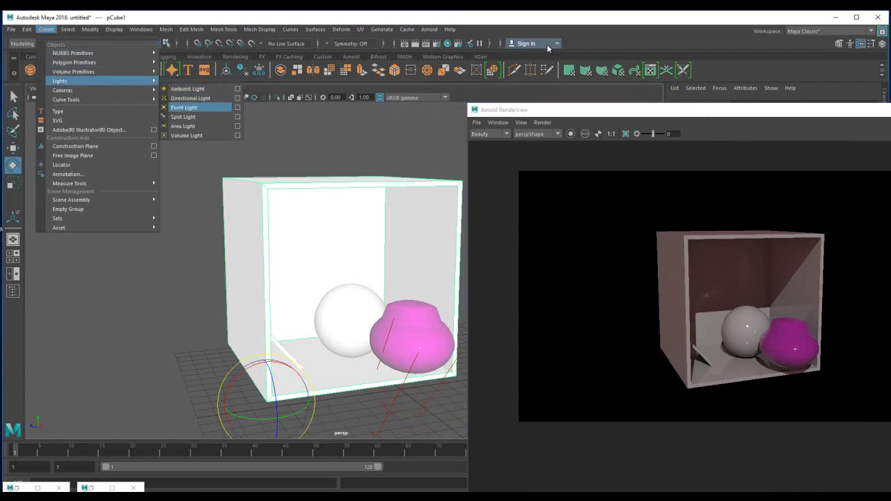
click(184, 108)
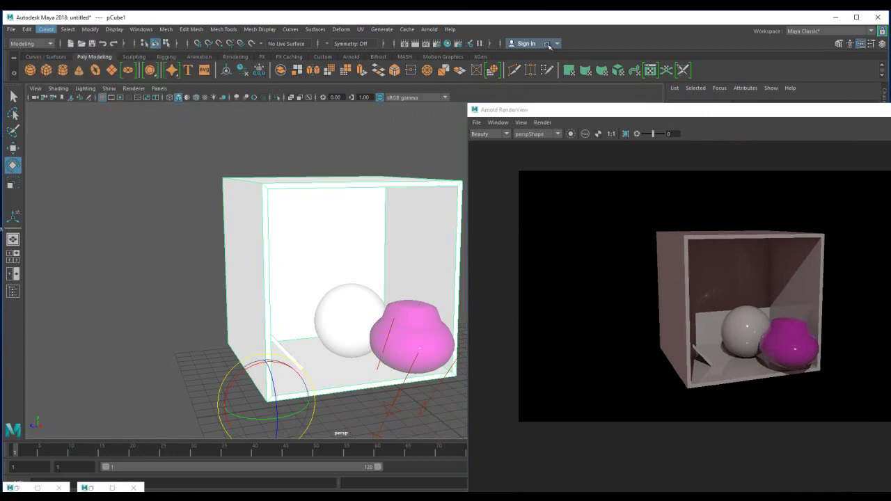
key(w)
mouse_move(401, 378)
mouse_down()
mouse_move(327, 255)
mouse_move(421, 403)
mouse_move(379, 347)
mouse_move(353, 283)
mouse_move(393, 277)
mouse_move(337, 281)
mouse_up()
Raise the point light's intensity to 10 and inspect its effect in the render
drag(627, 110, 173, 81)
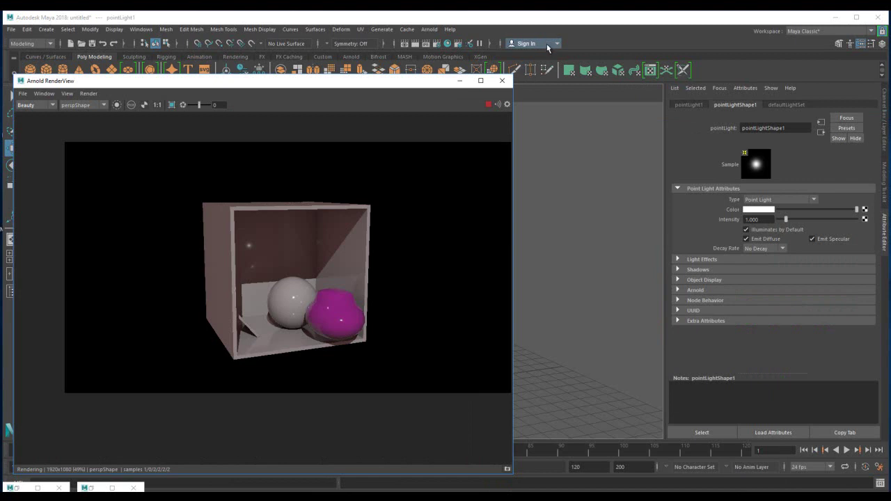
drag(786, 220, 858, 219)
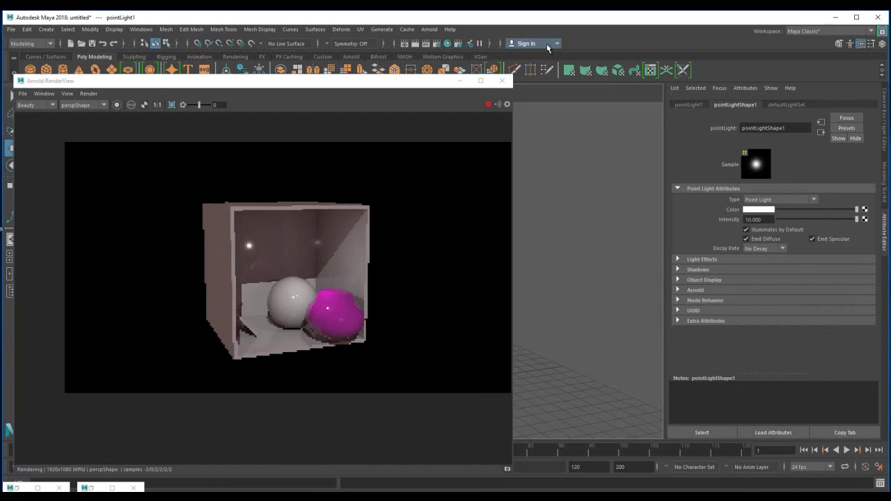
drag(282, 265, 257, 266)
scroll(256, 266, up, 2)
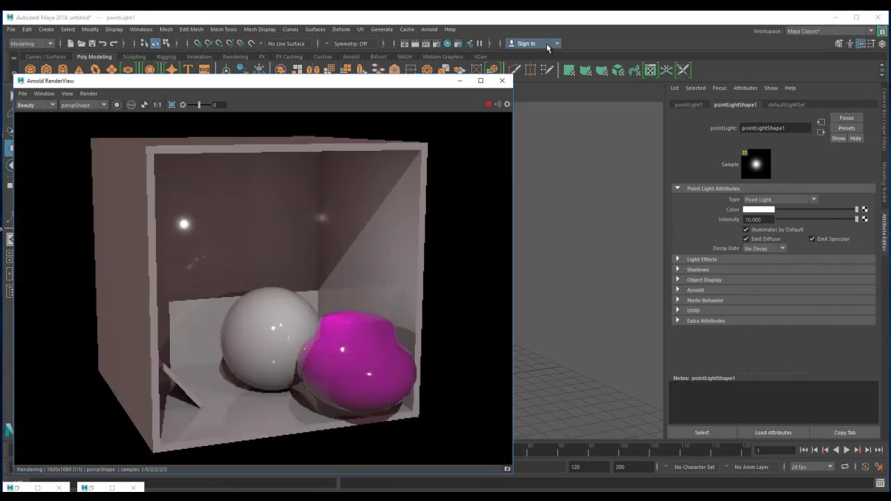
Change the point light's color to saturated yellow and inspect the tinted spheres in the render
click(759, 209)
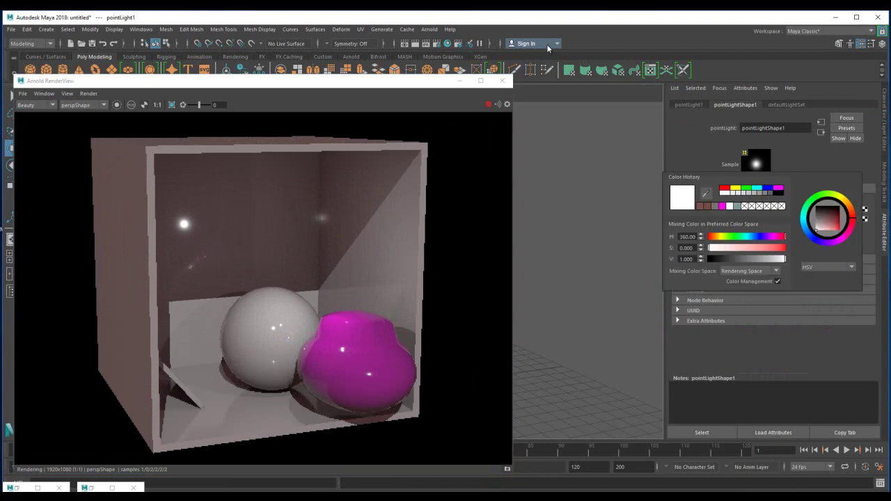
mouse_move(785, 237)
mouse_down()
mouse_move(718, 237)
mouse_move(785, 248)
mouse_up()
click(91, 488)
mouse_move(266, 270)
middle_down()
mouse_move(236, 233)
mouse_move(284, 246)
mouse_move(251, 226)
middle_up()
scroll(250, 226, up, 2)
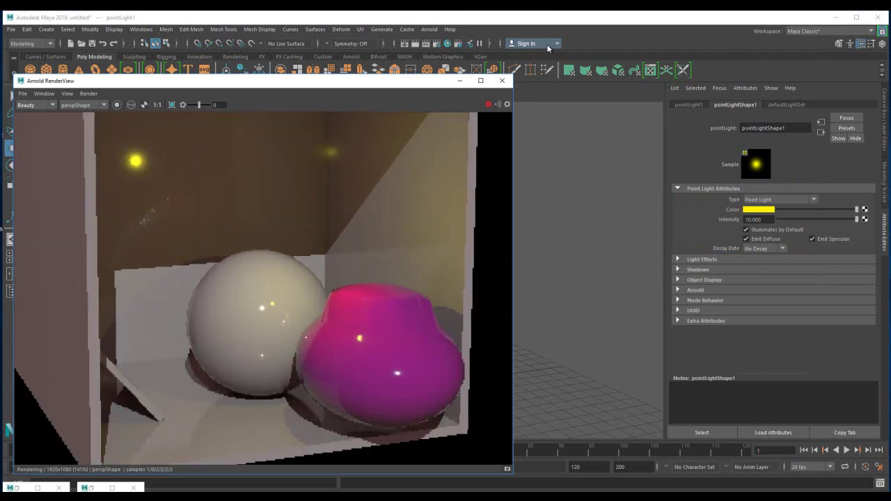
middle_drag(263, 279, 227, 256)
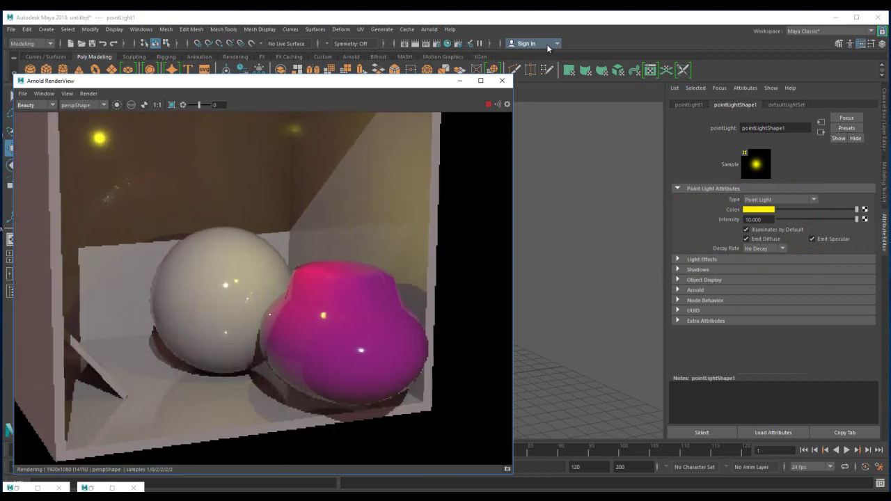
scroll(209, 201, down, 2)
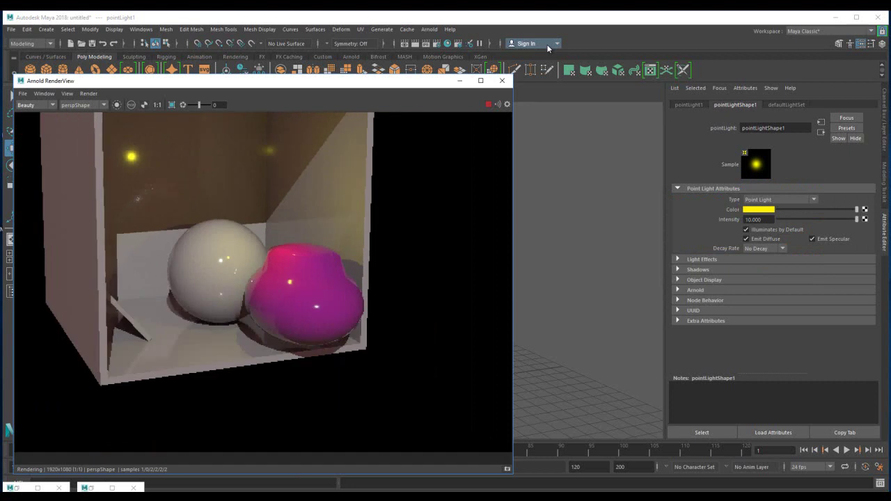
Test the point light low beside the leaning slab and reposition it high inside the box above the spheres
mouse_move(209, 200)
middle_down()
mouse_move(243, 226)
mouse_move(228, 278)
middle_up()
drag(168, 81, 543, 76)
alt+middle_drag(338, 280, 315, 276)
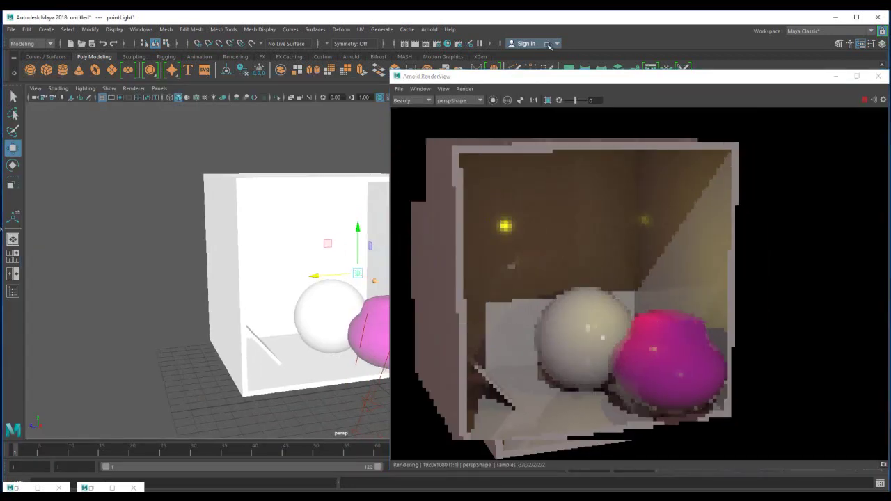
mouse_move(358, 273)
mouse_down()
mouse_move(358, 260)
mouse_move(325, 253)
mouse_move(308, 260)
mouse_move(281, 295)
mouse_move(276, 342)
mouse_move(249, 348)
mouse_up()
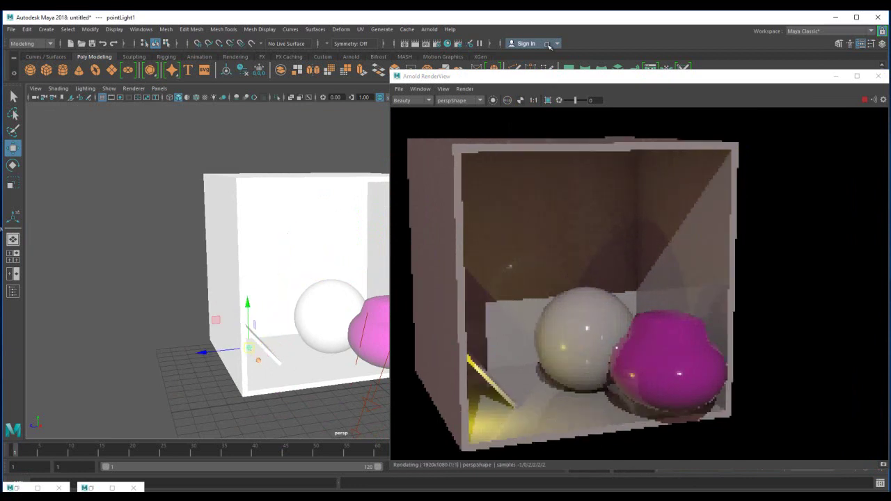
drag(248, 305, 247, 303)
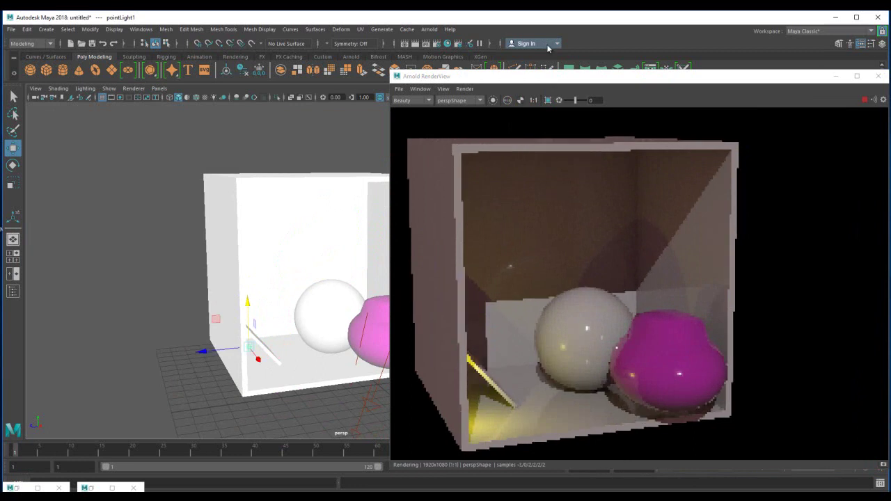
drag(248, 346, 340, 249)
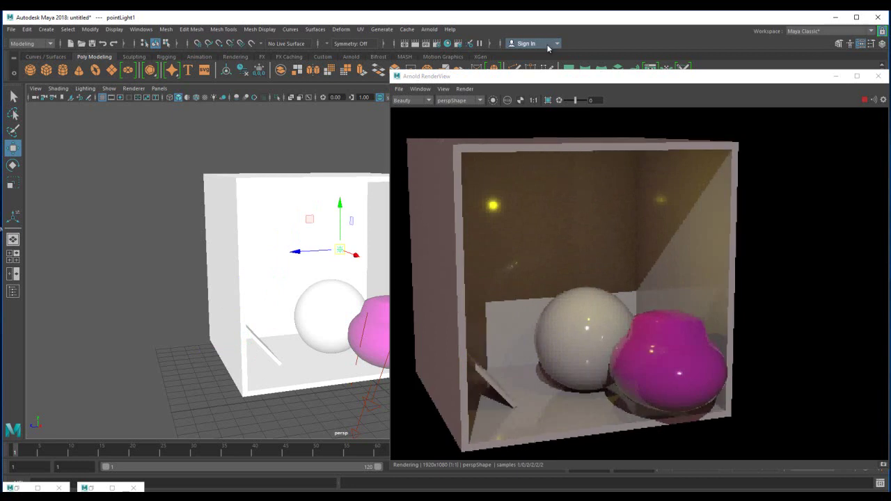
Create another aiStandardSurface material in the Hypershade and keep its attributes accessible beside the window
drag(826, 75, 522, 49)
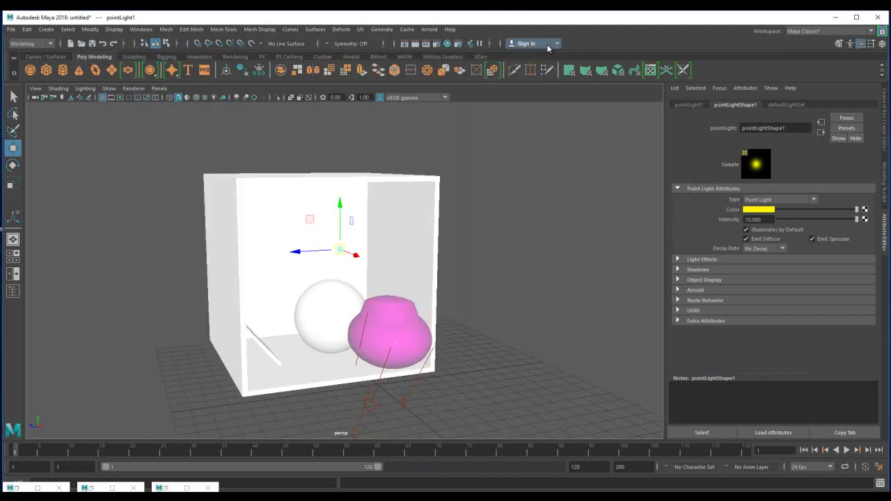
click(532, 49)
click(448, 43)
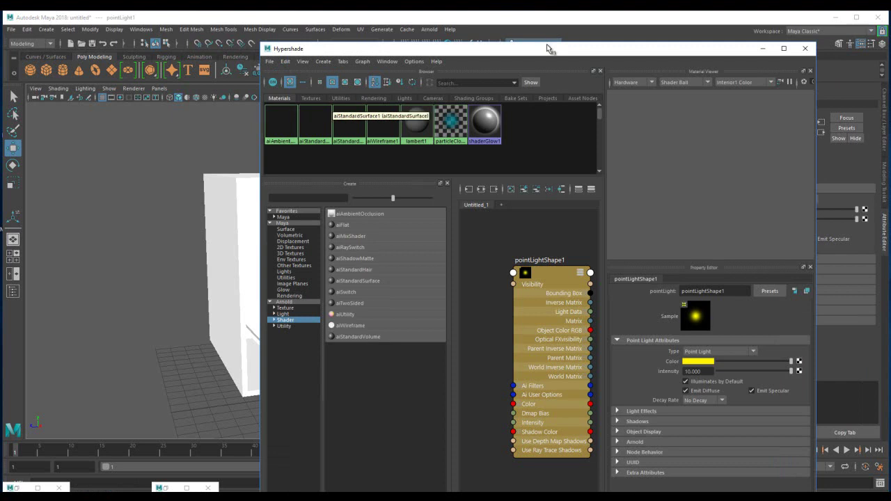
click(351, 280)
drag(549, 49, 354, 46)
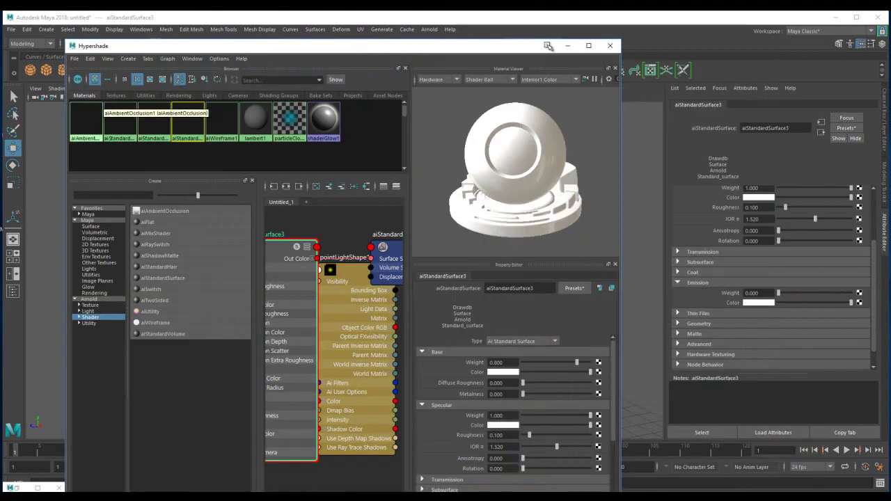
Connect aiAmbientOcclusion1 to the emission color of aiStandardSurface3 and set its emission weight to 0.325
middle_drag(86, 120, 759, 303)
drag(778, 293, 801, 293)
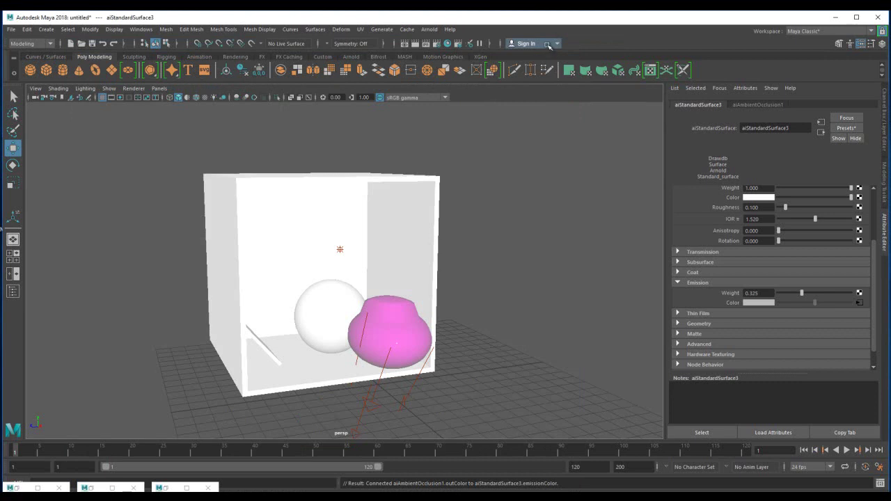
Select the directional light in front of the box to show its attributes
click(372, 403)
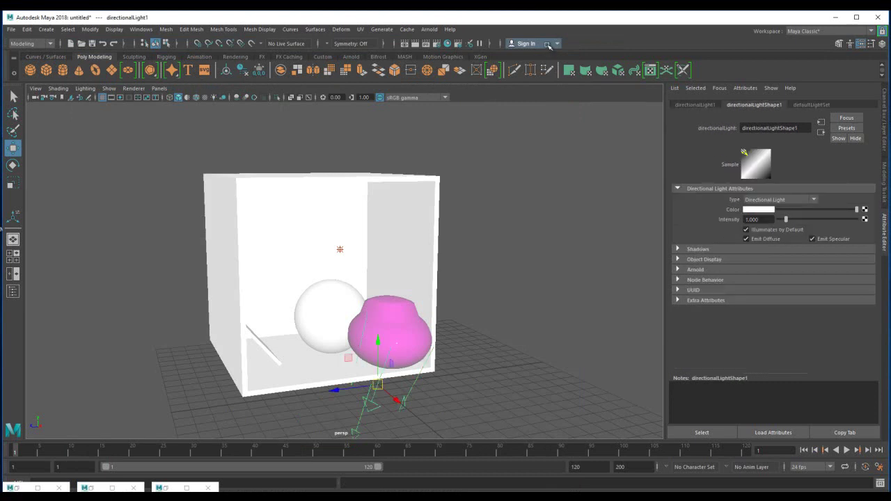